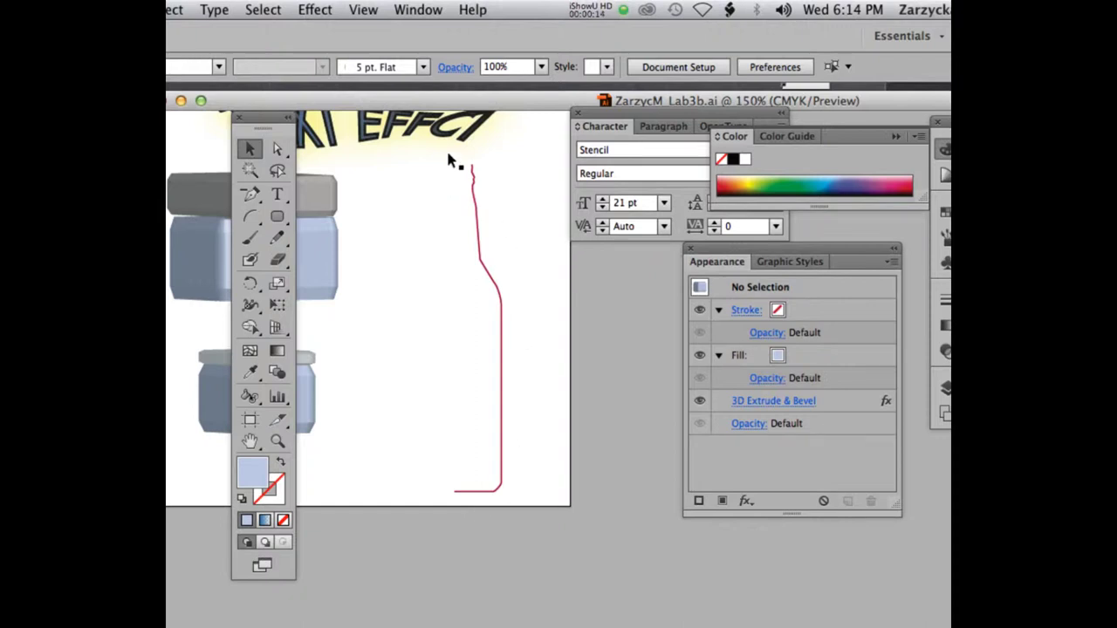
Step: Draw a wide rectangle on the blank area inside the bottle outline and apply the default white fill and black stroke
drag(272, 117, 259, 96)
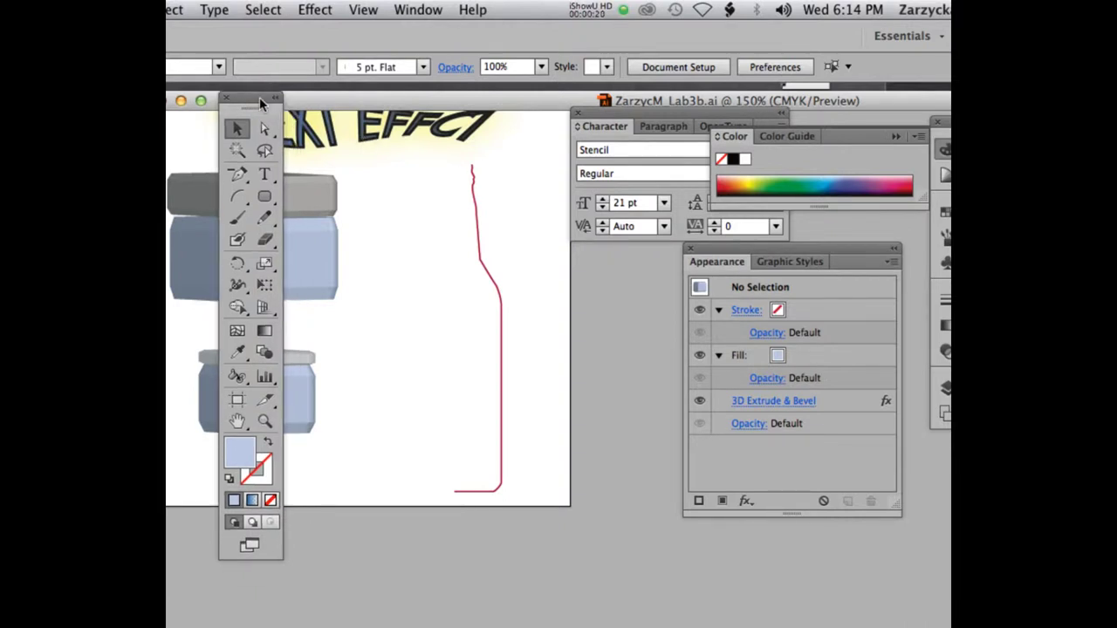
drag(265, 197, 305, 195)
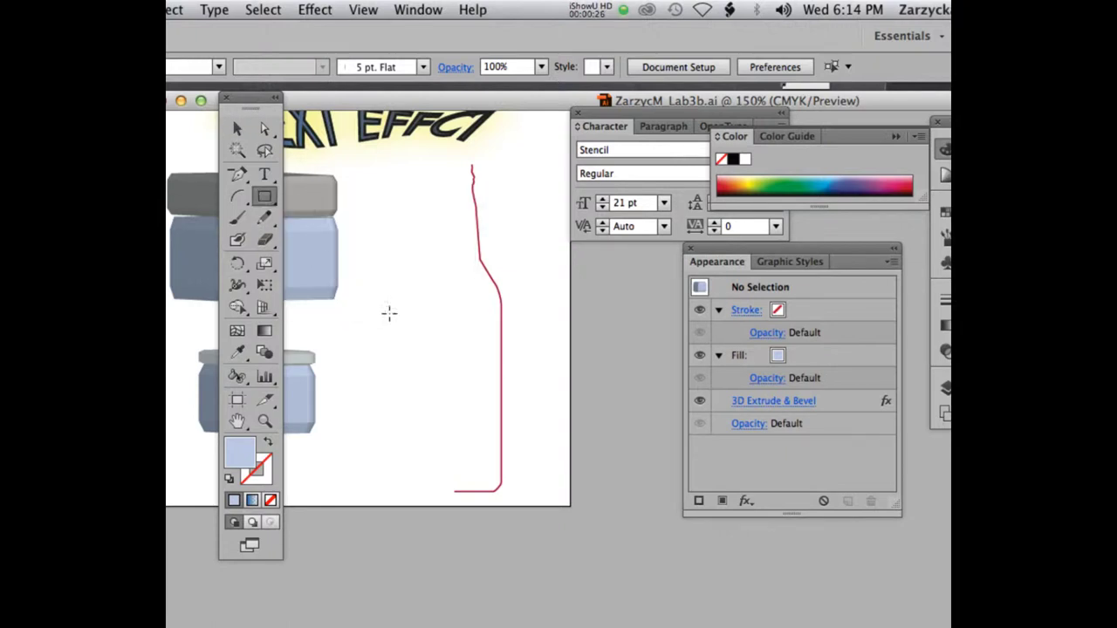
drag(359, 314, 471, 356)
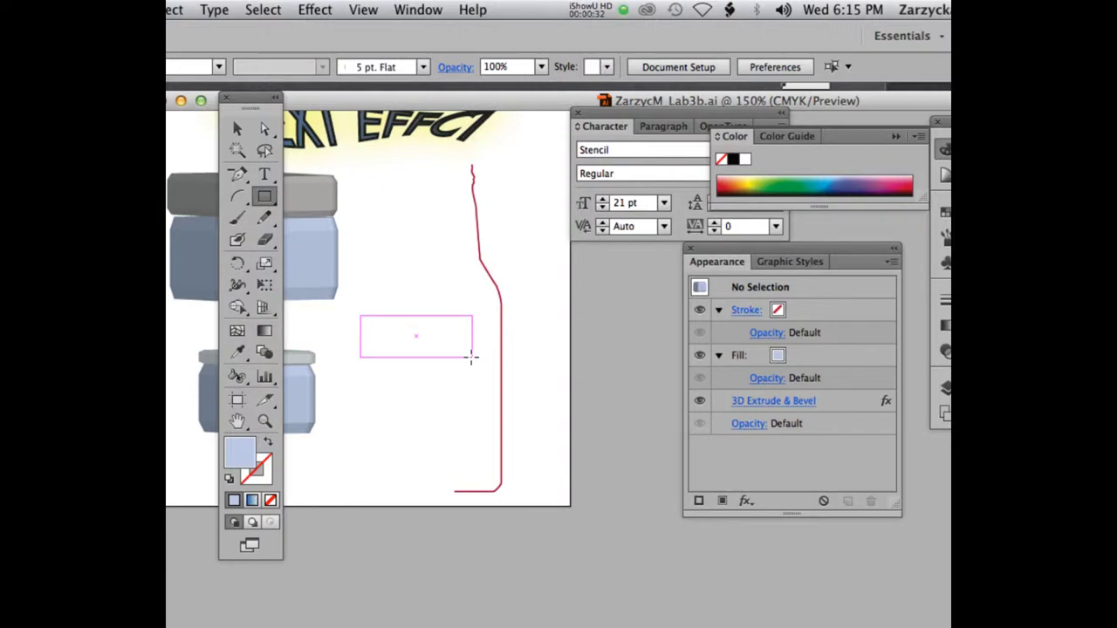
drag(471, 356, 471, 356)
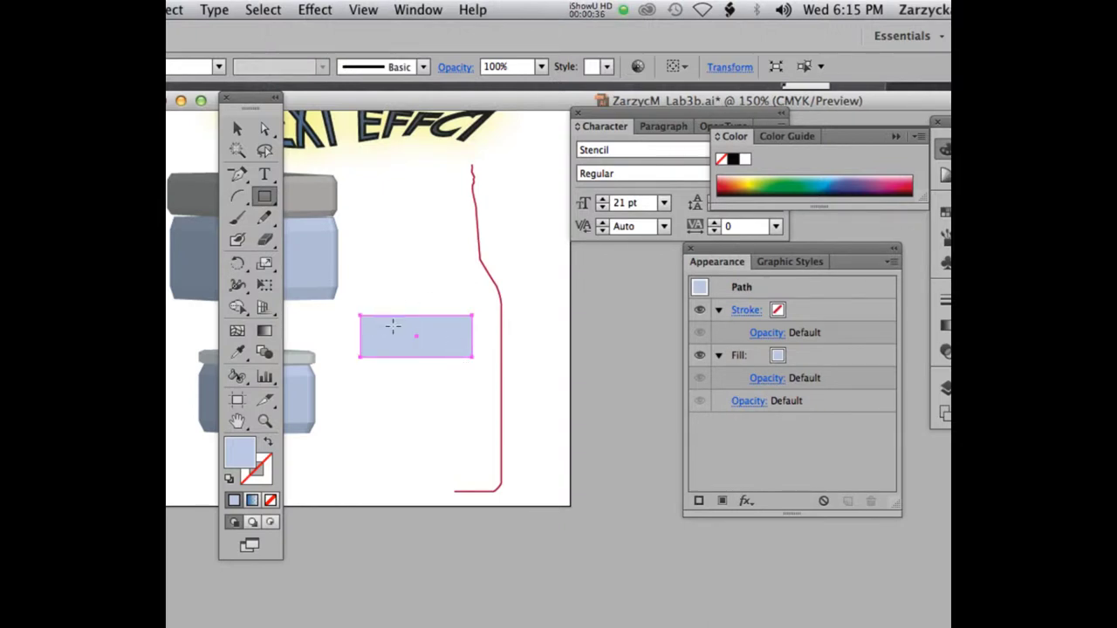
click(229, 483)
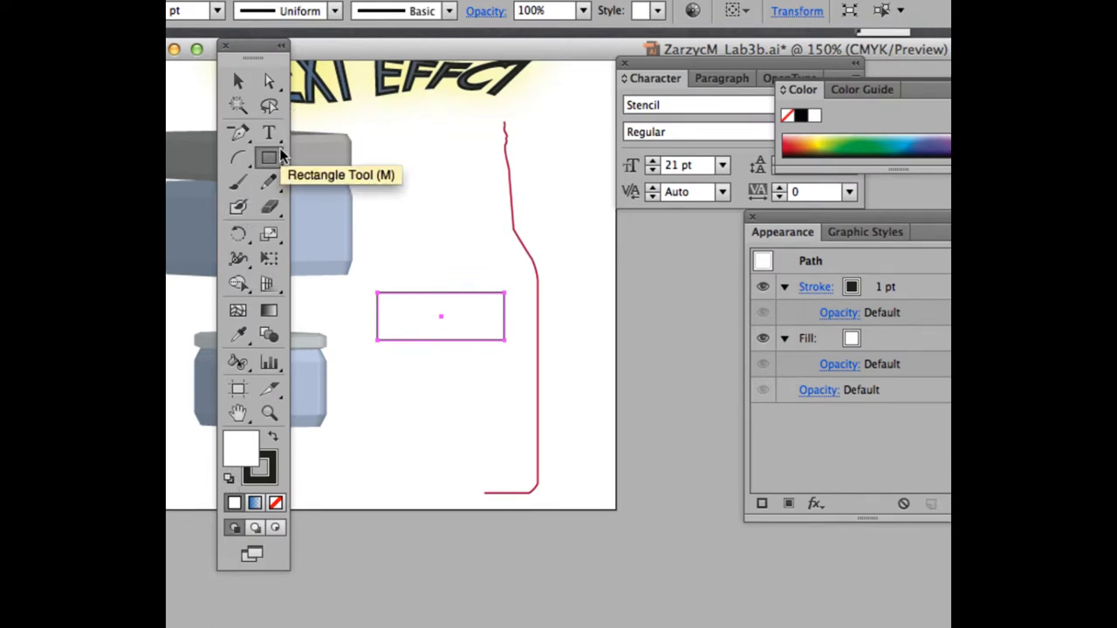
Step: Draw a circle slightly taller than the rectangle and centre it over the rectangle
key(l)
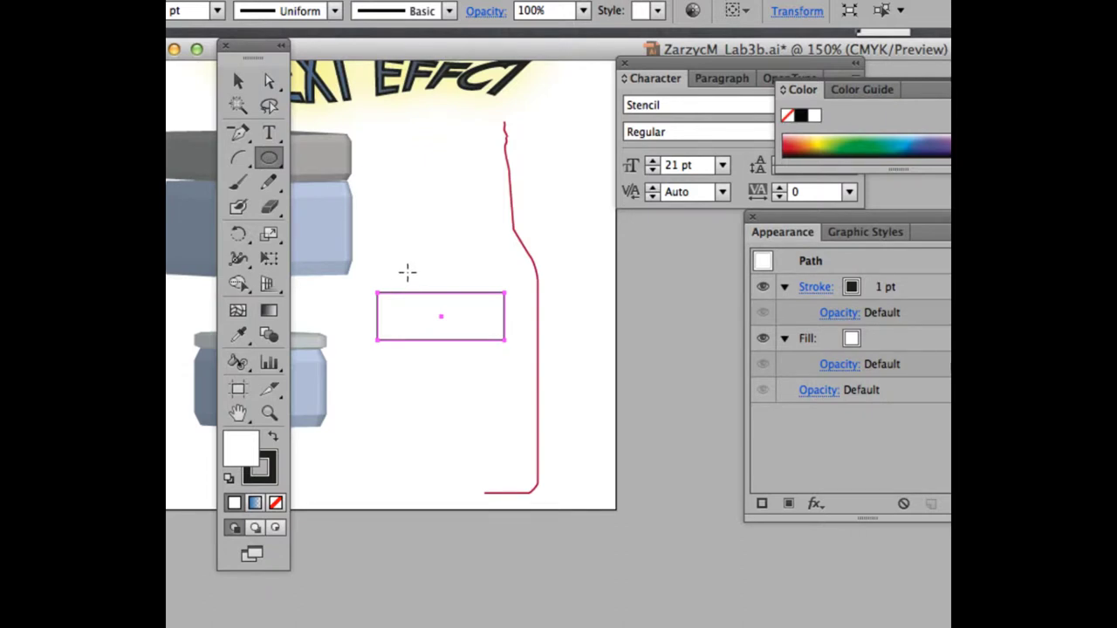
drag(415, 279, 450, 357)
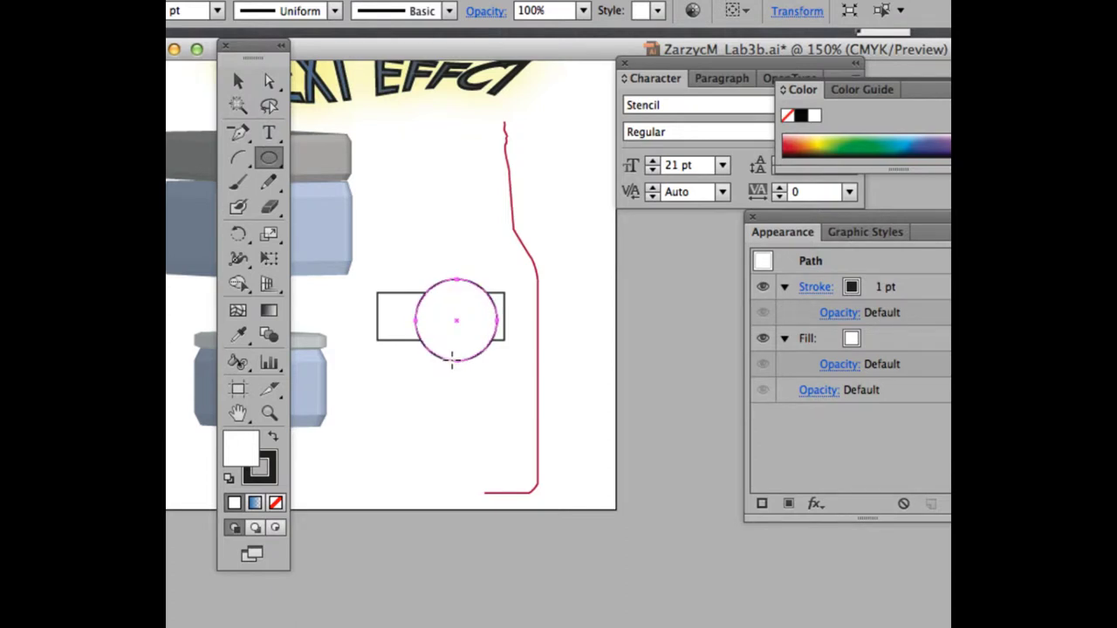
click(239, 81)
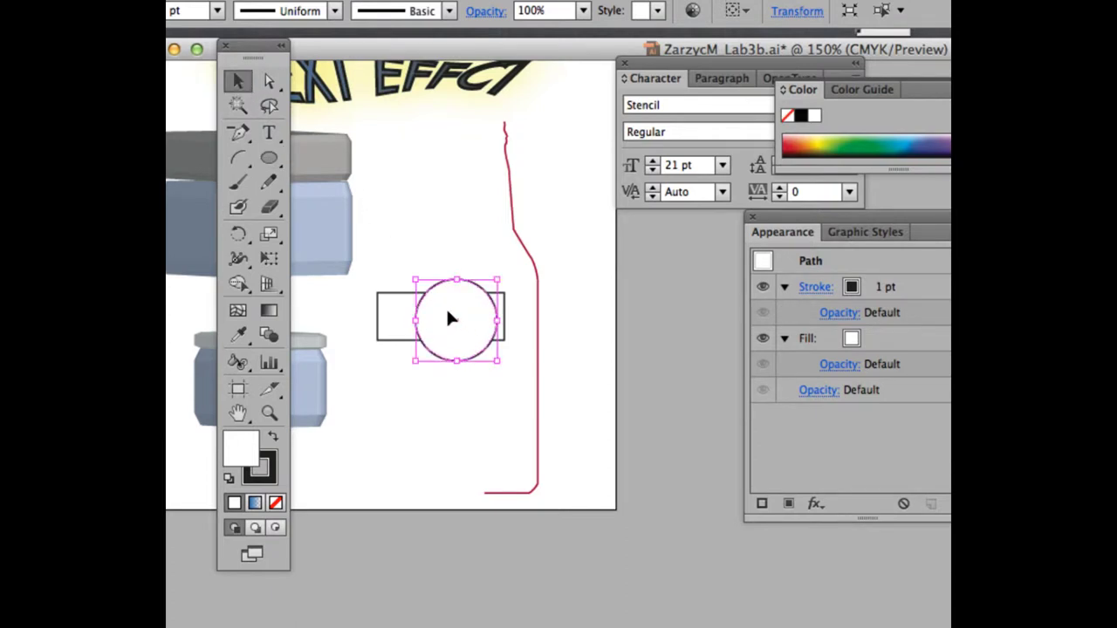
drag(442, 306, 438, 304)
click(499, 255)
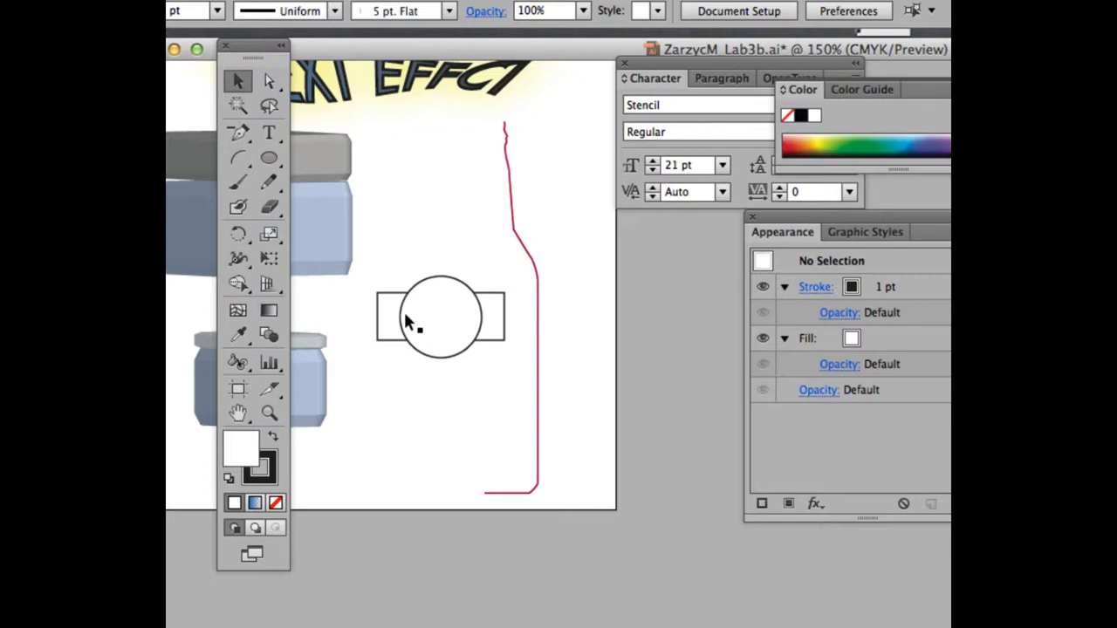
Step: Unite the rectangle and circle into a single label shape with Pathfinder, and deselect the result
drag(385, 264, 473, 362)
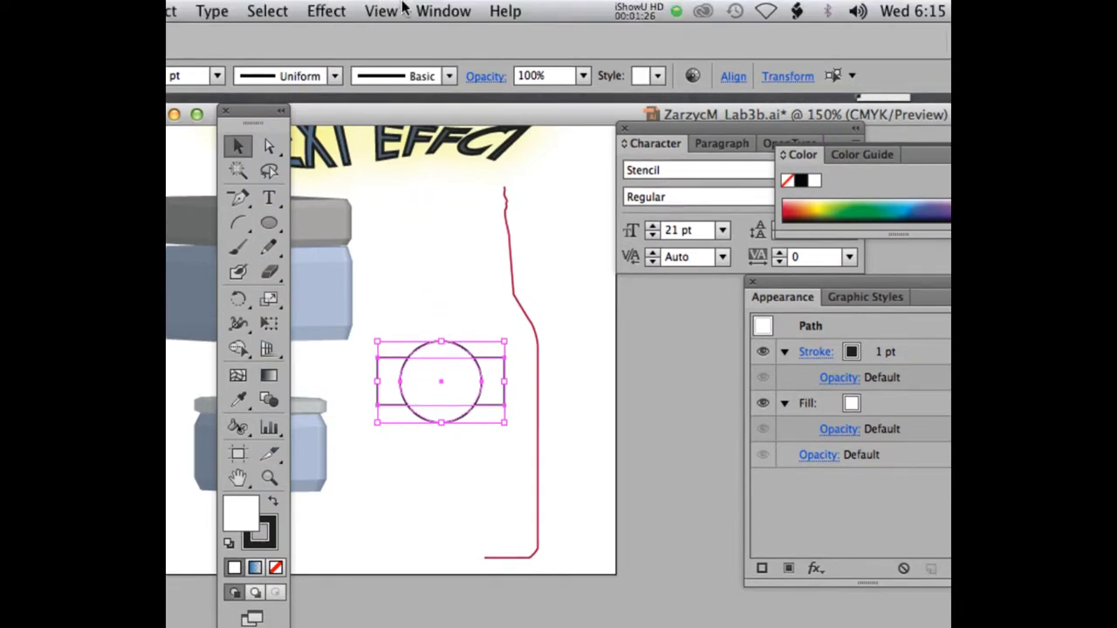
click(420, 9)
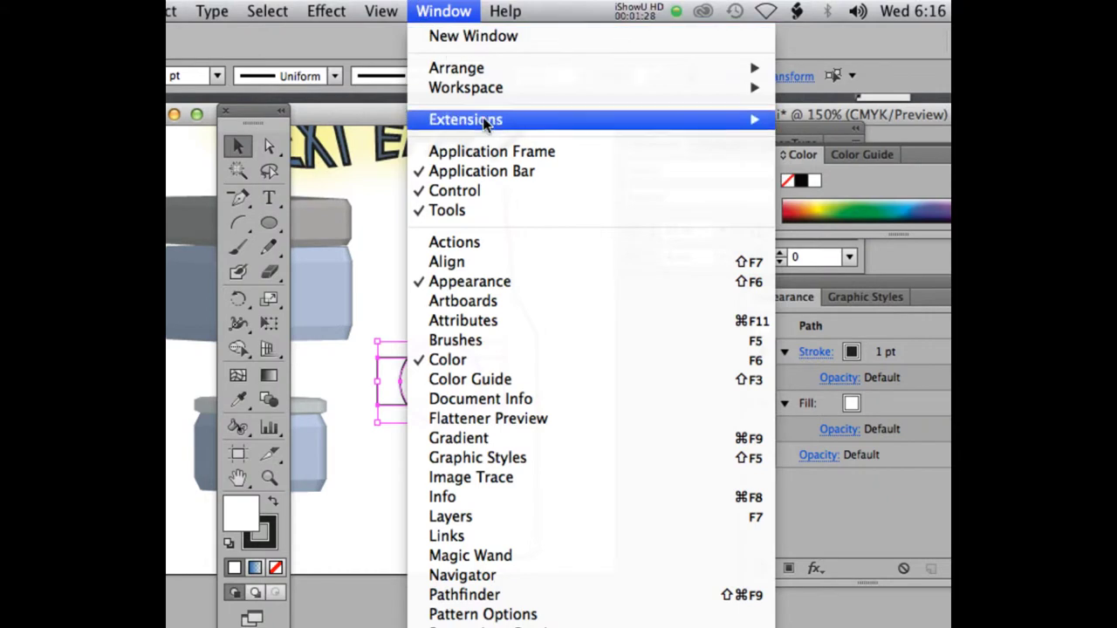
click(480, 594)
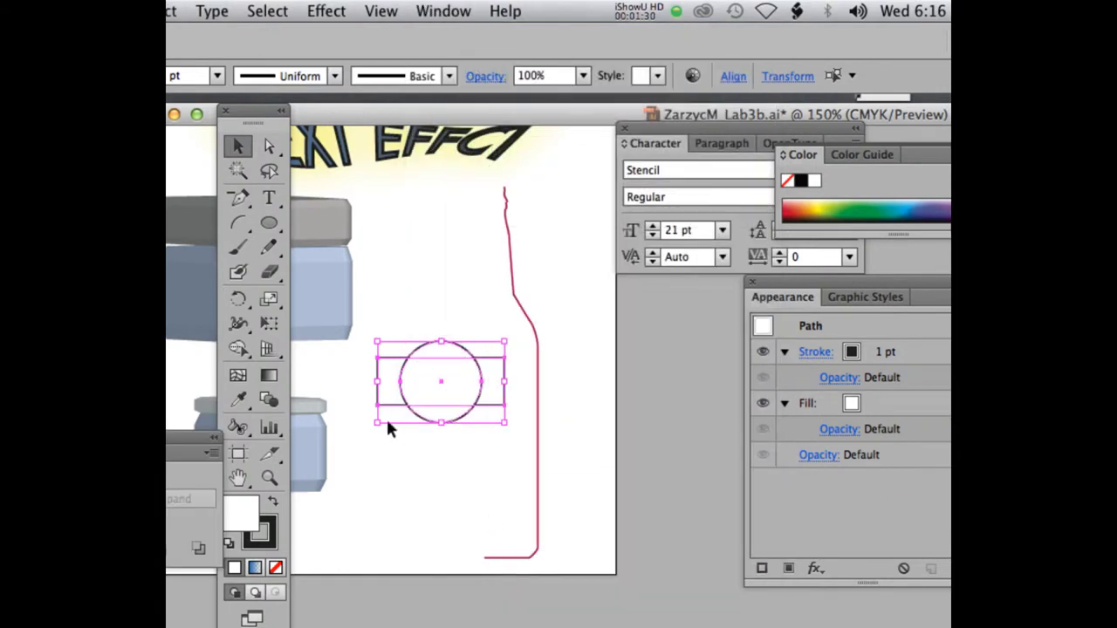
drag(603, 192, 465, 135)
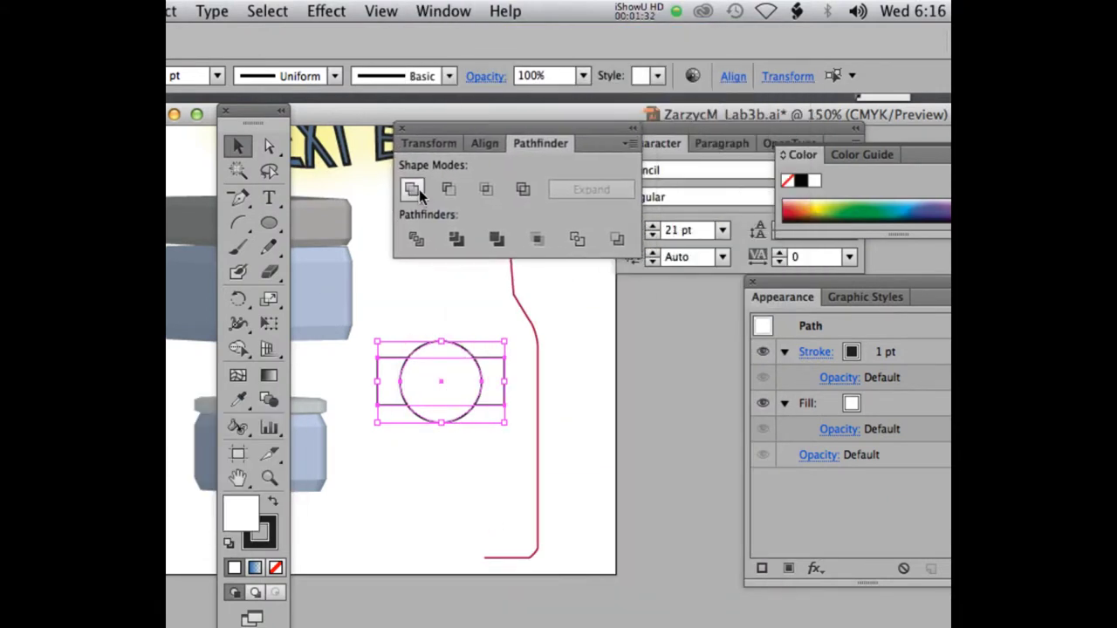
click(411, 191)
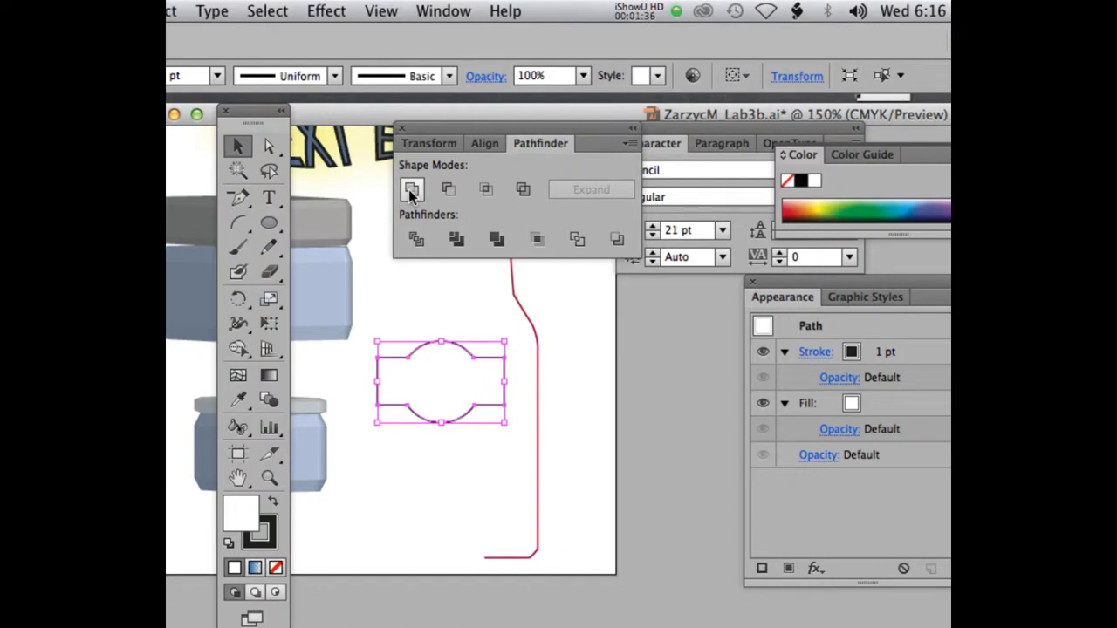
click(403, 129)
click(431, 266)
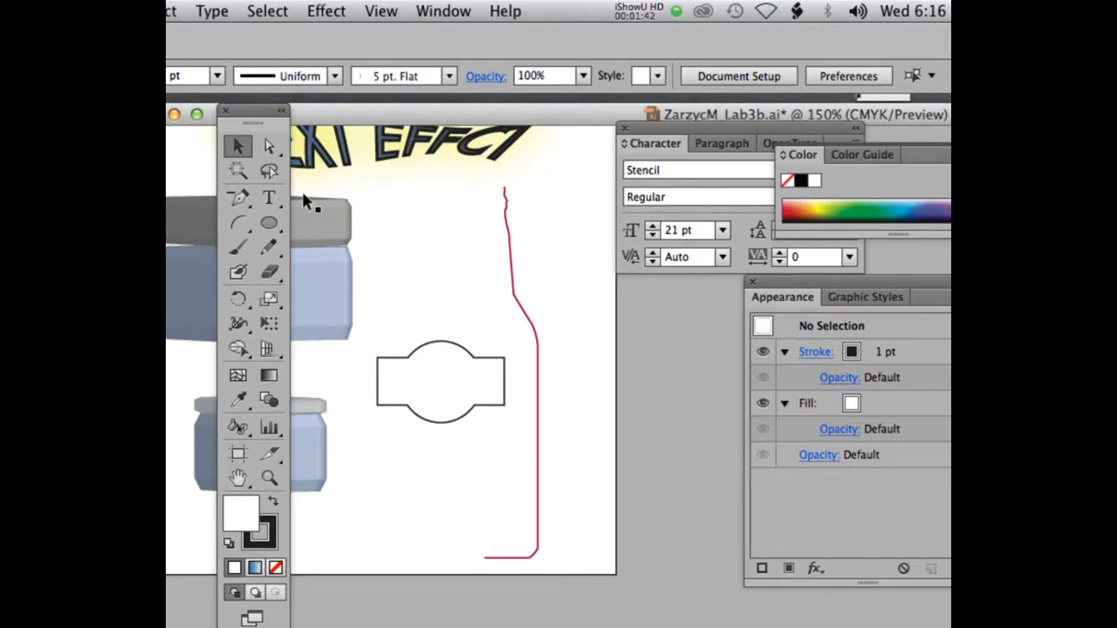
Step: Add the text "2014" as point type and move it onto the upper part of the label shape
click(269, 198)
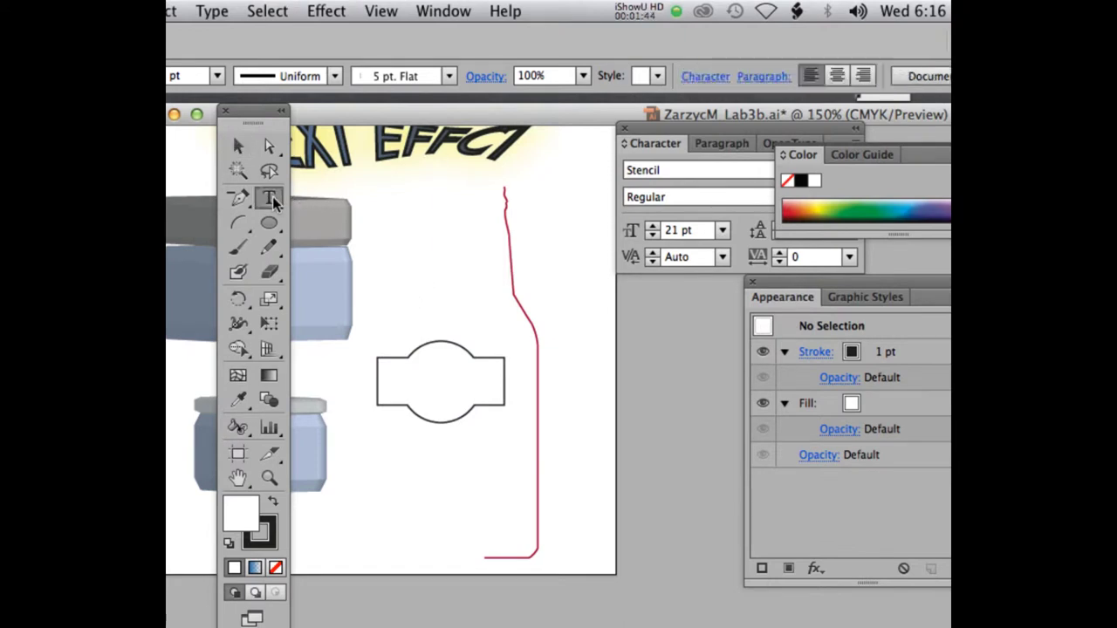
click(424, 294)
text(2014)
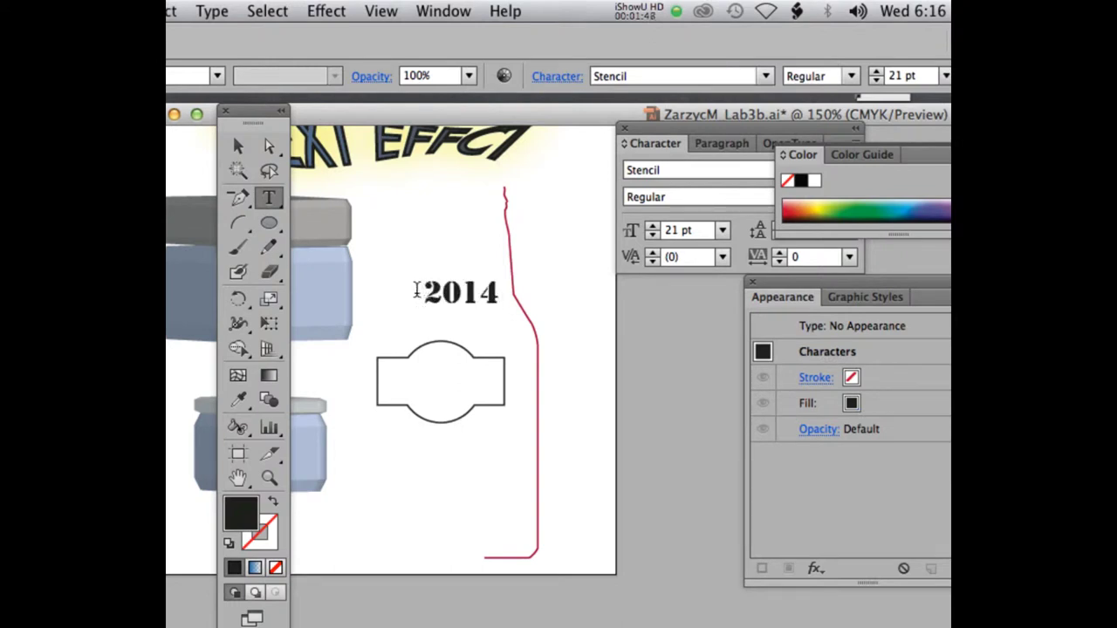
drag(413, 292, 444, 371)
click(238, 146)
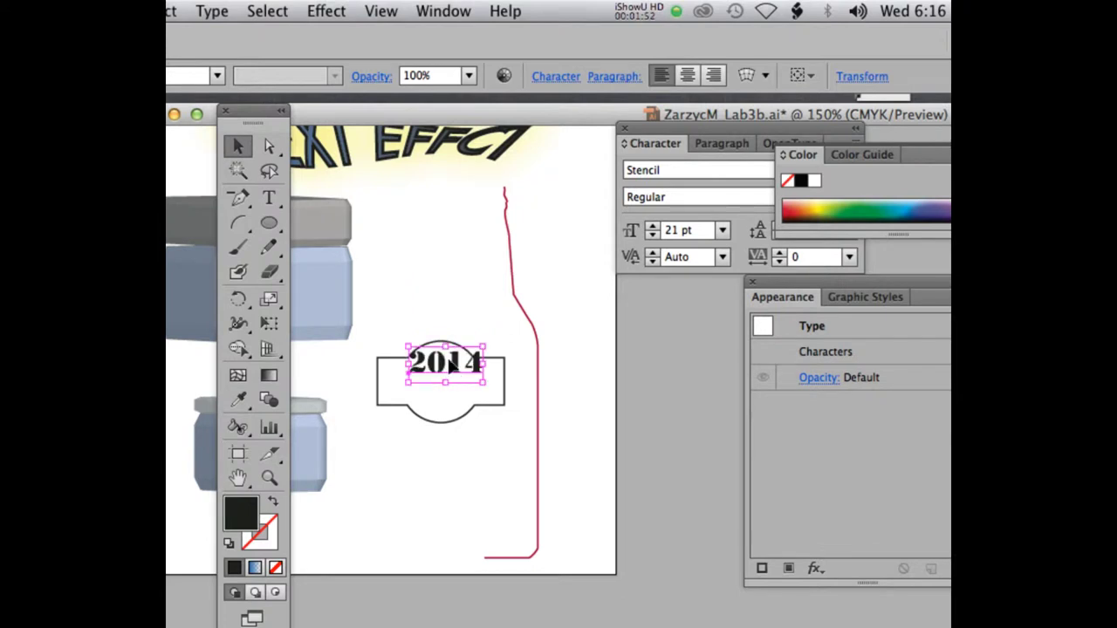
Step: Set the font of the "2014" text to Lucida Grande Regular
drag(699, 123, 609, 154)
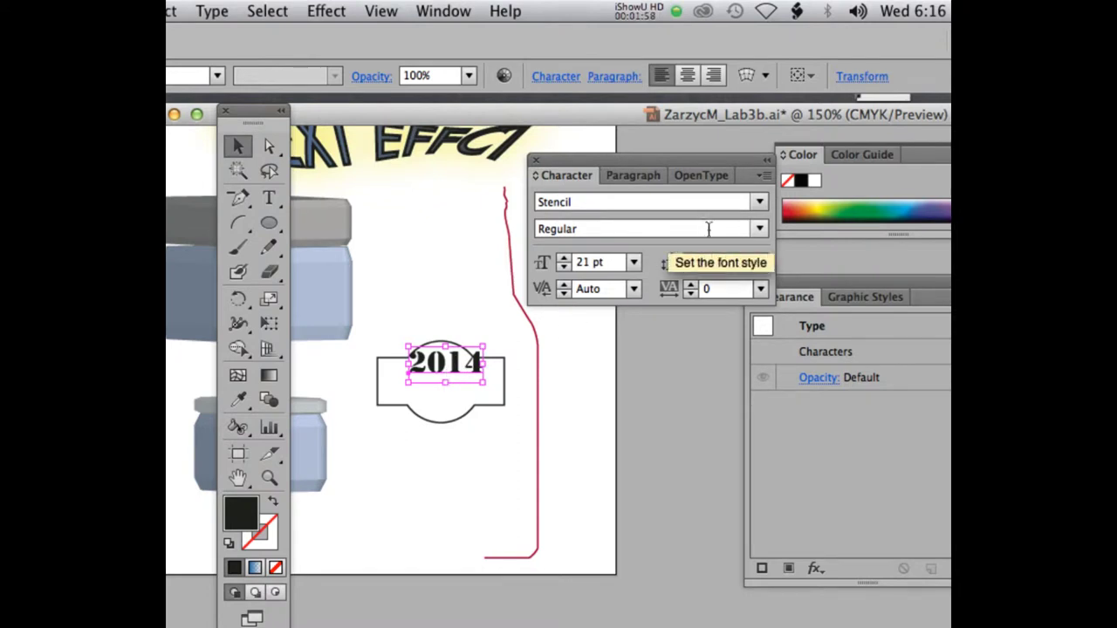
click(758, 204)
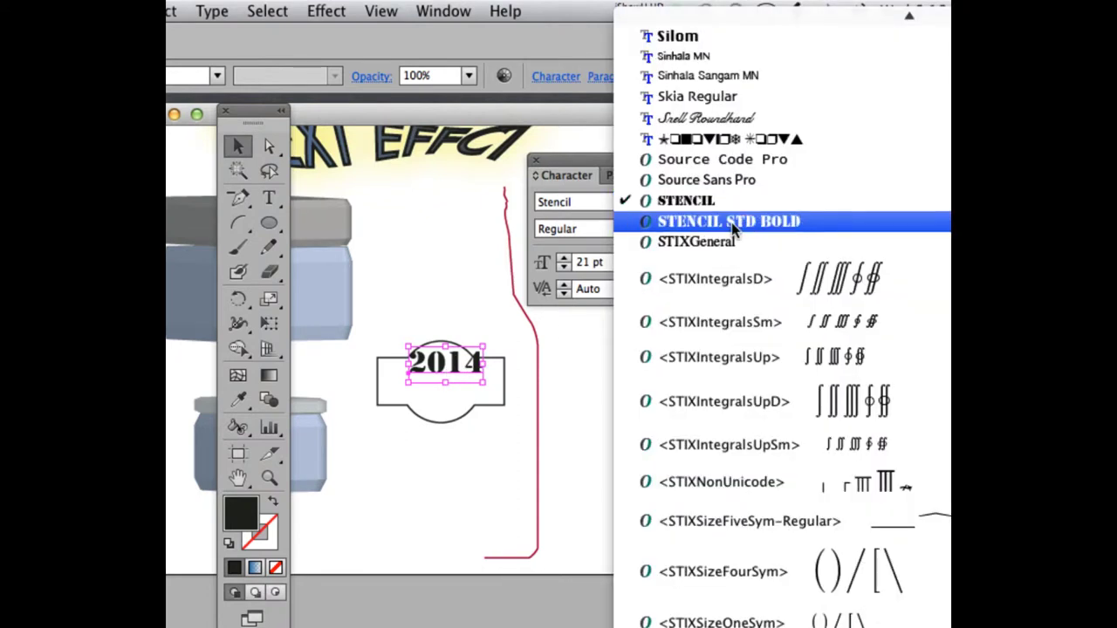
key(l)
key(u)
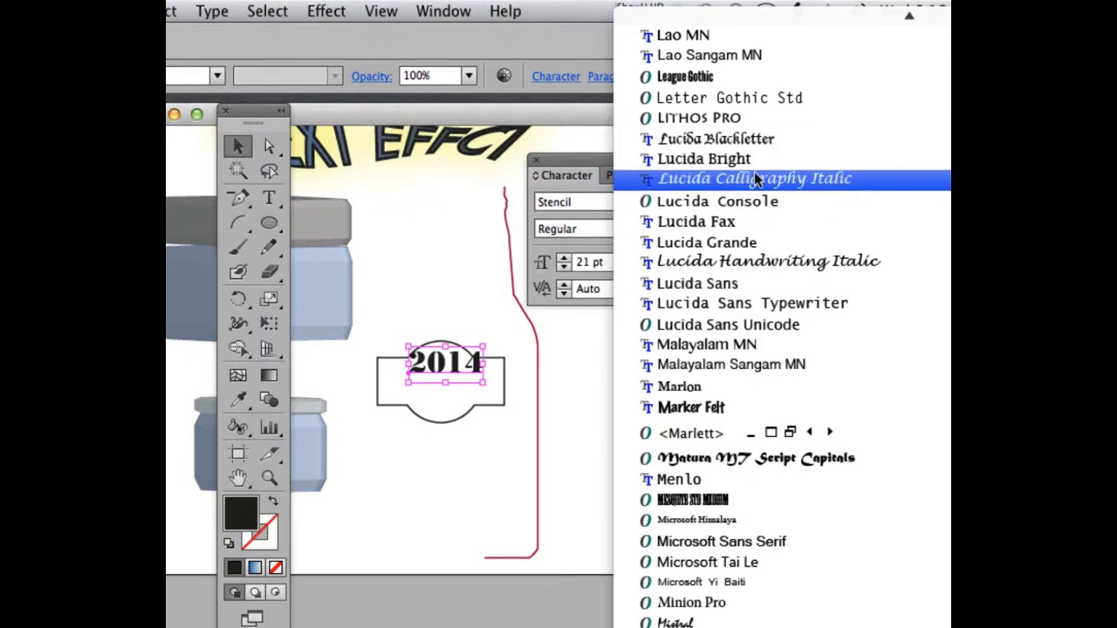
mouse_move(733, 239)
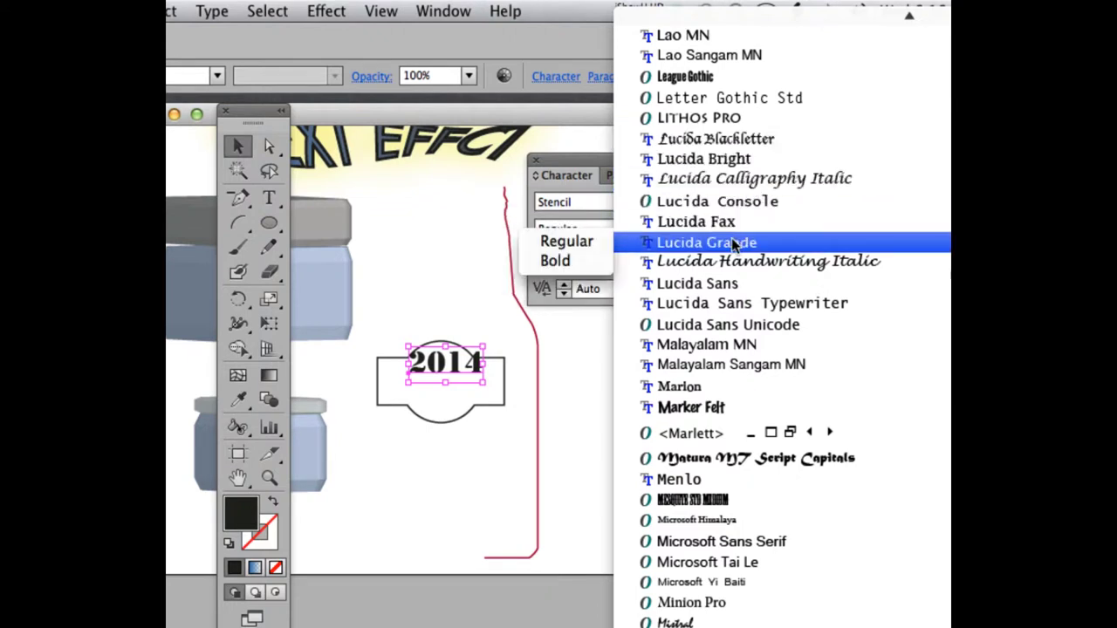
click(560, 240)
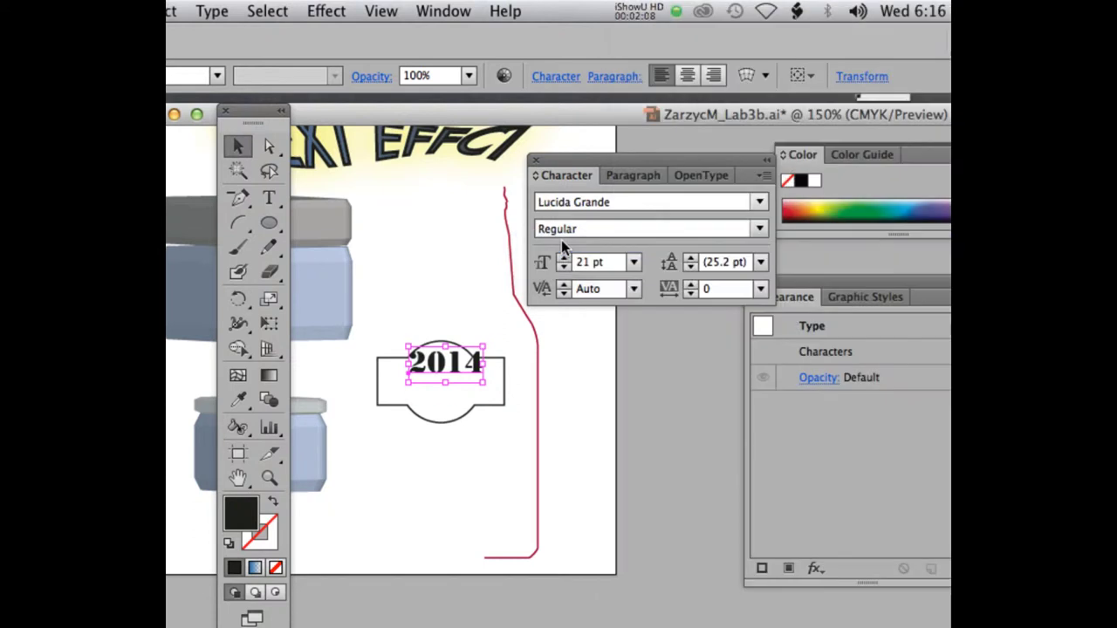
Step: Reduce the "2014" text to 10 pt and centre it in the upper arc of the label
click(633, 261)
click(661, 472)
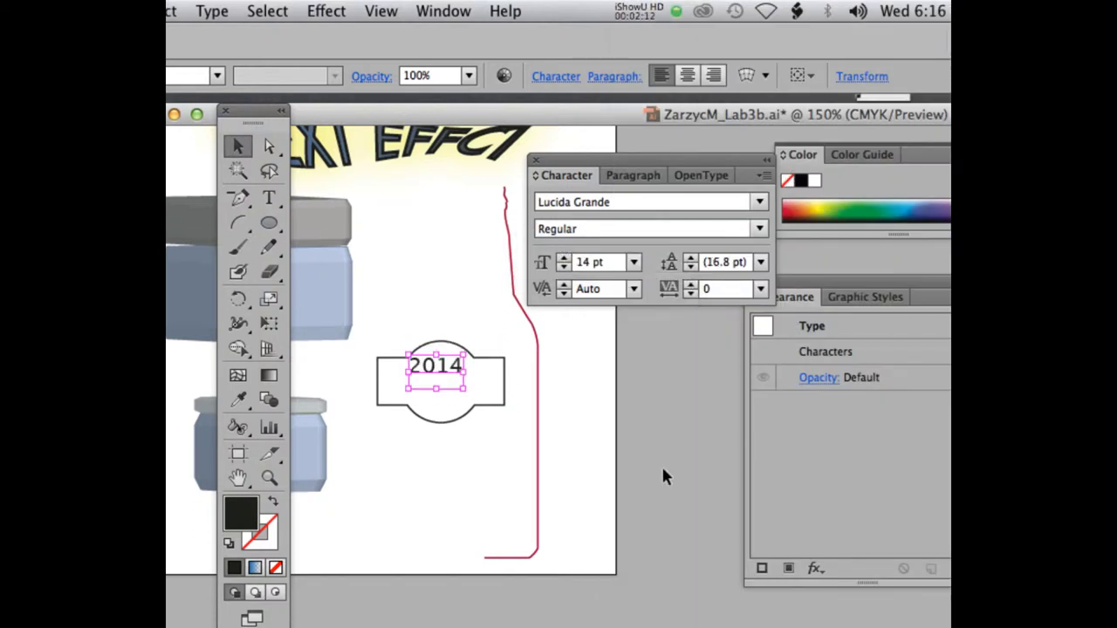
click(634, 262)
click(663, 449)
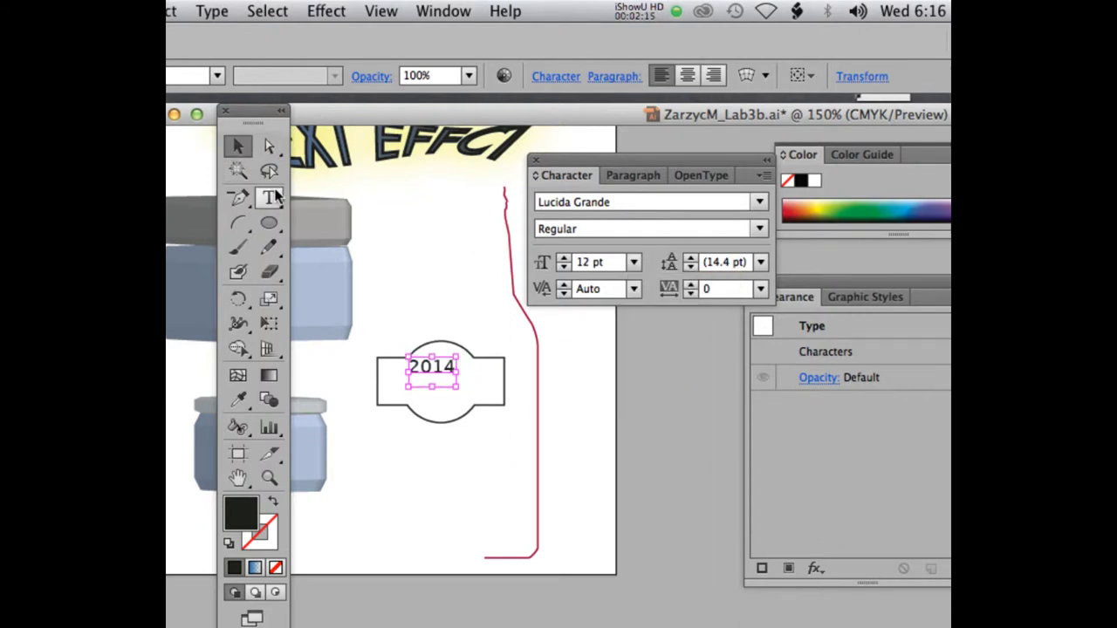
click(633, 262)
click(661, 403)
drag(430, 363, 442, 360)
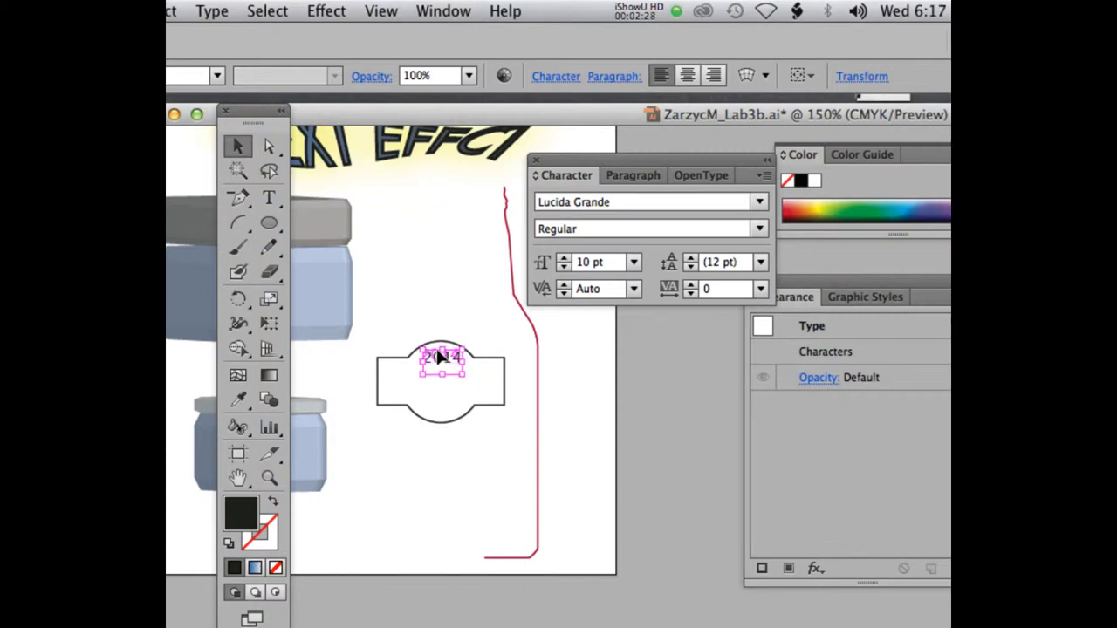
click(755, 202)
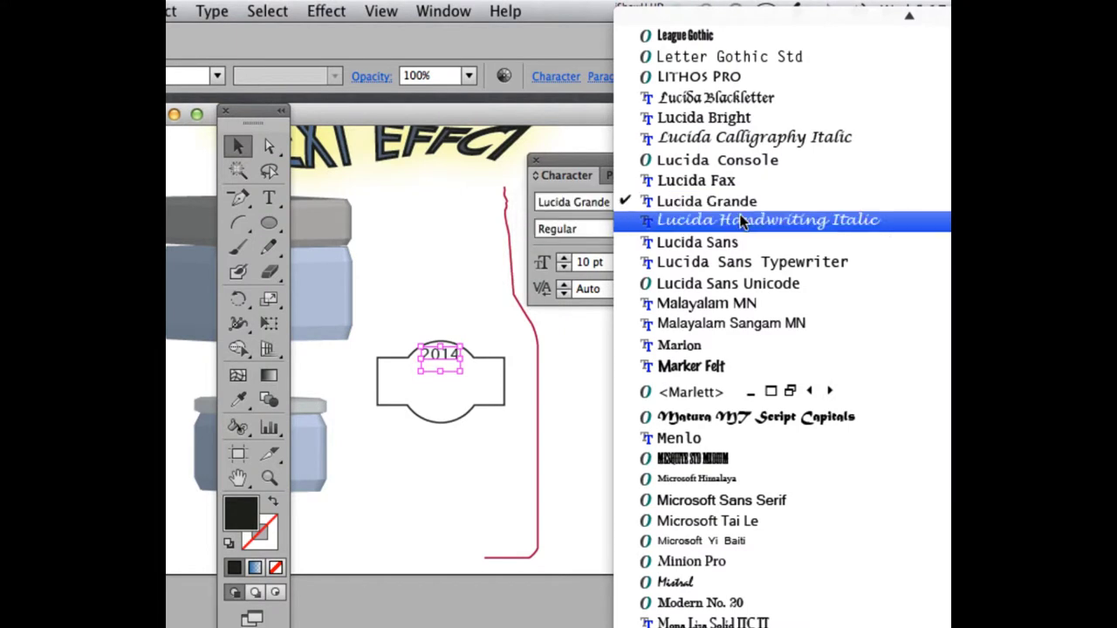
click(489, 375)
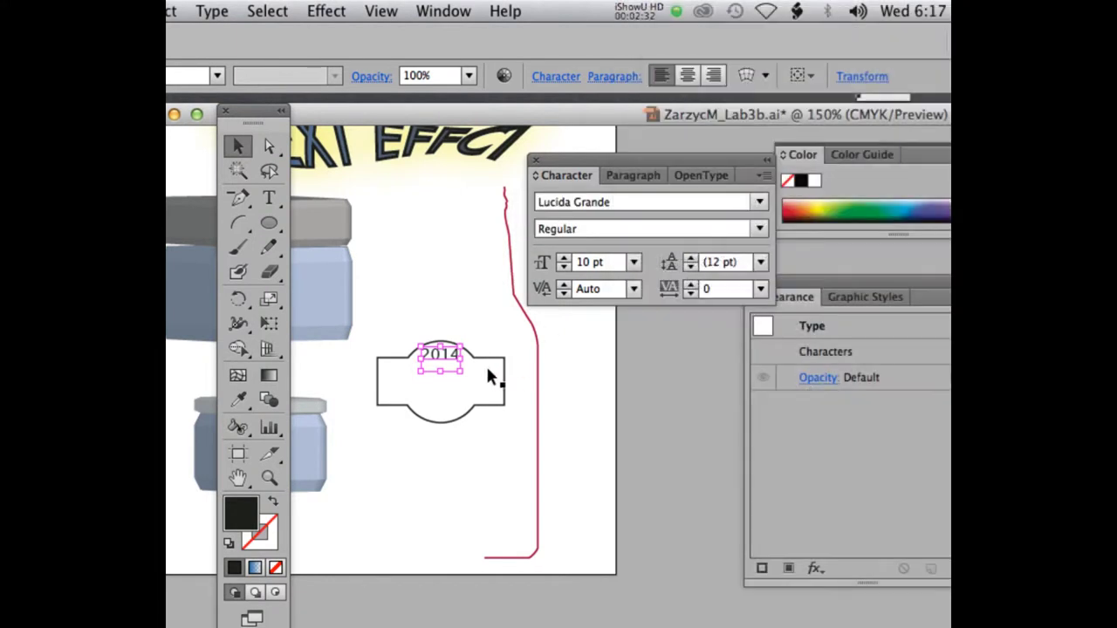
click(471, 303)
click(438, 367)
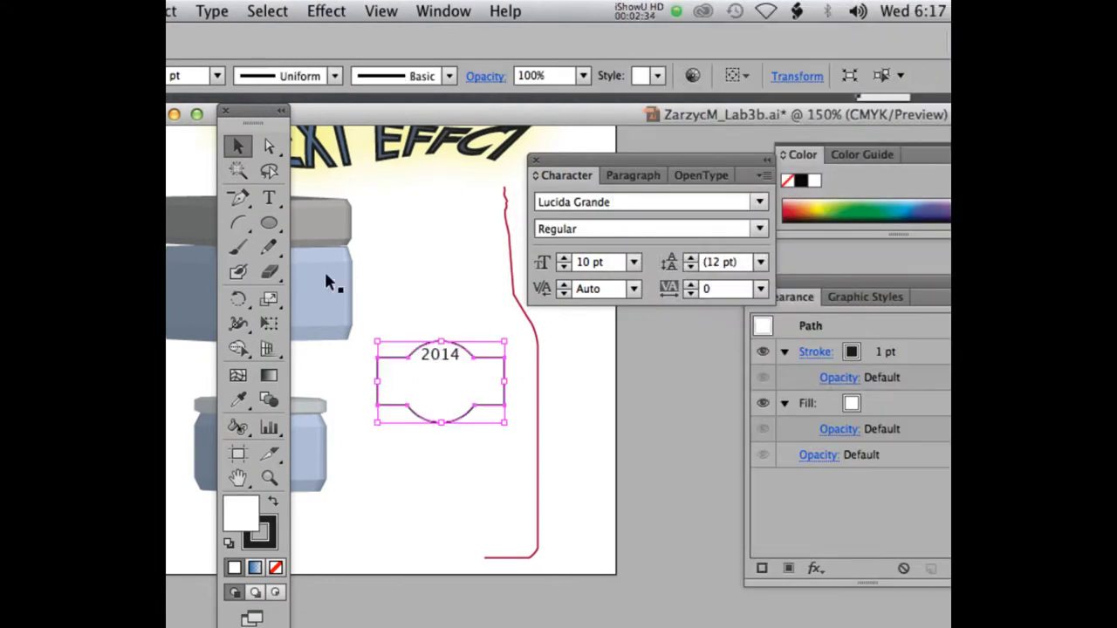
click(415, 288)
Step: Add the two-line text "Creative" / "Vineyard" inside the label below "2014"
click(272, 198)
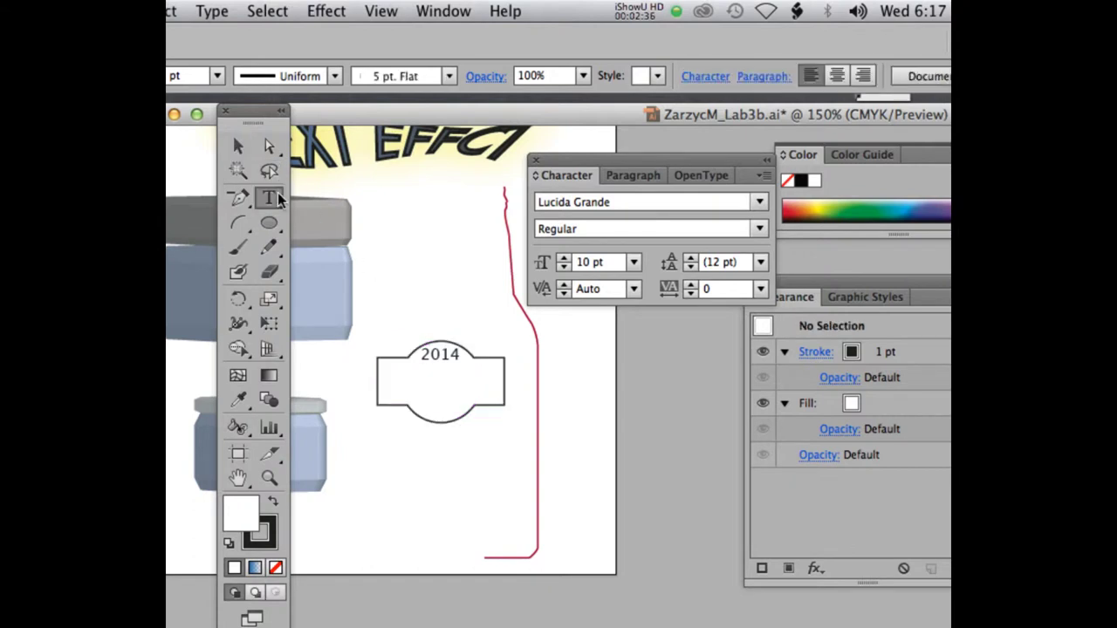
click(403, 371)
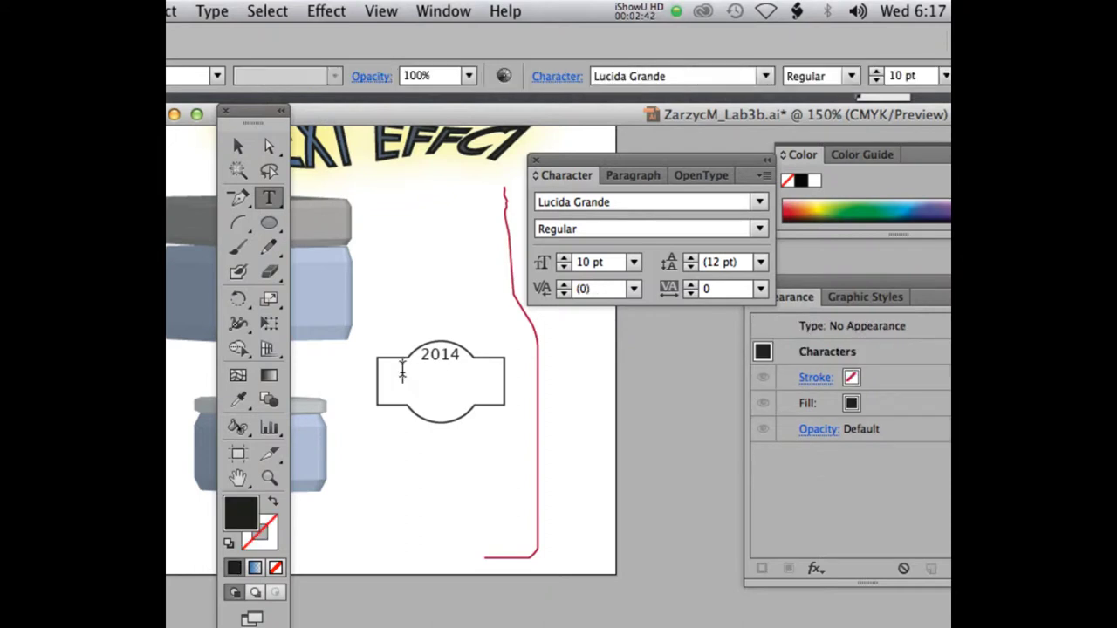
text(Creative)
key(Return)
text(Vineyard)
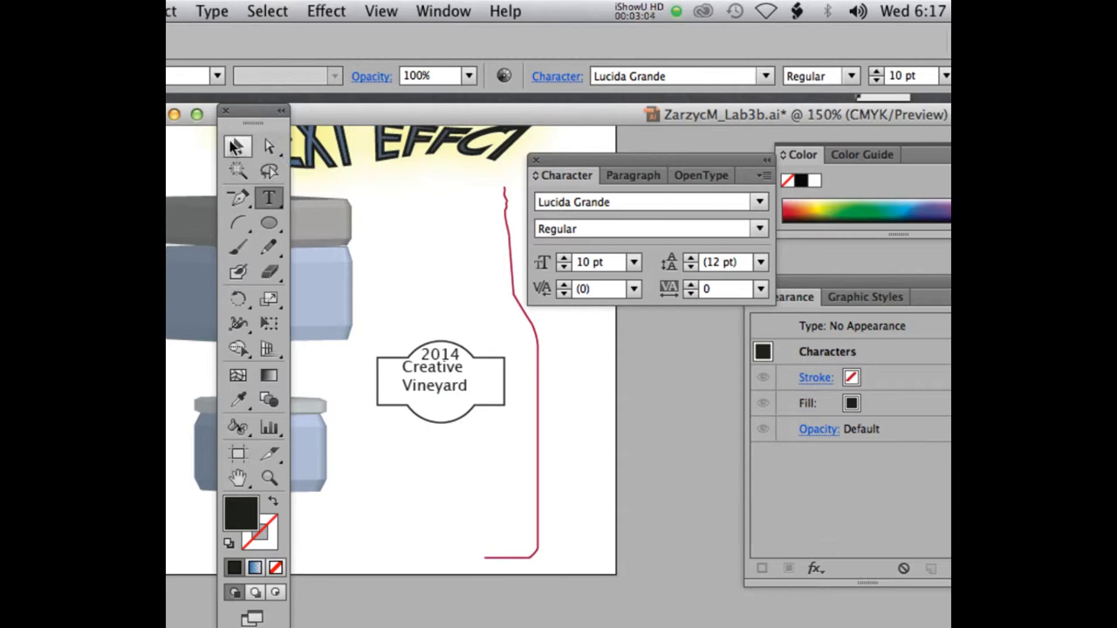
Step: Centre the "Creative Vineyard" text in the label and set its font to Lucida Calligraphy Italic
click(236, 147)
drag(415, 370, 449, 374)
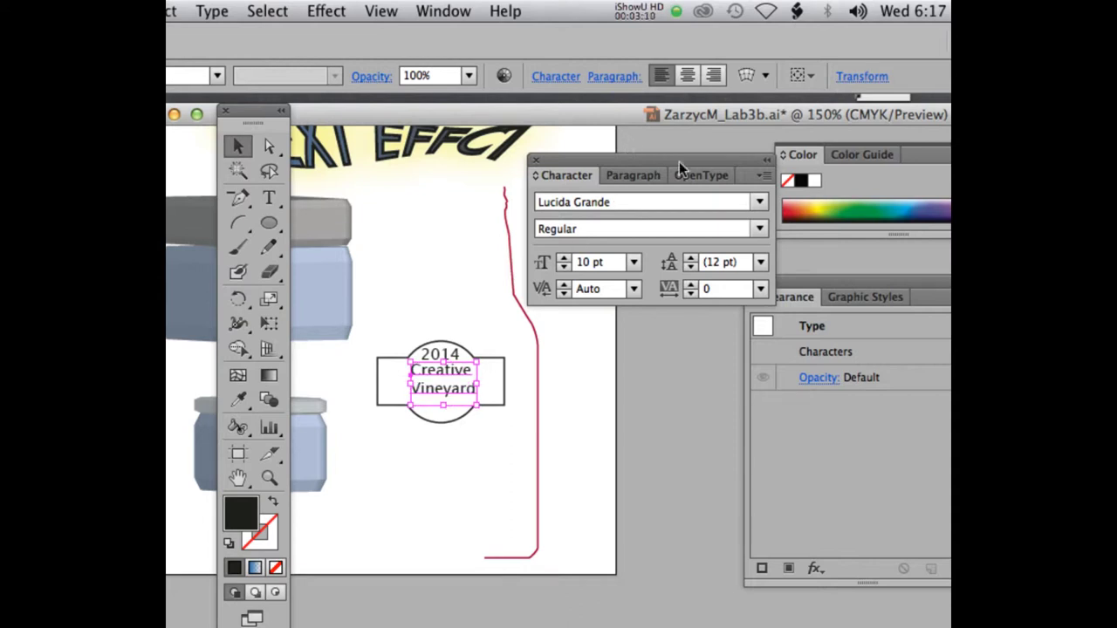
click(758, 202)
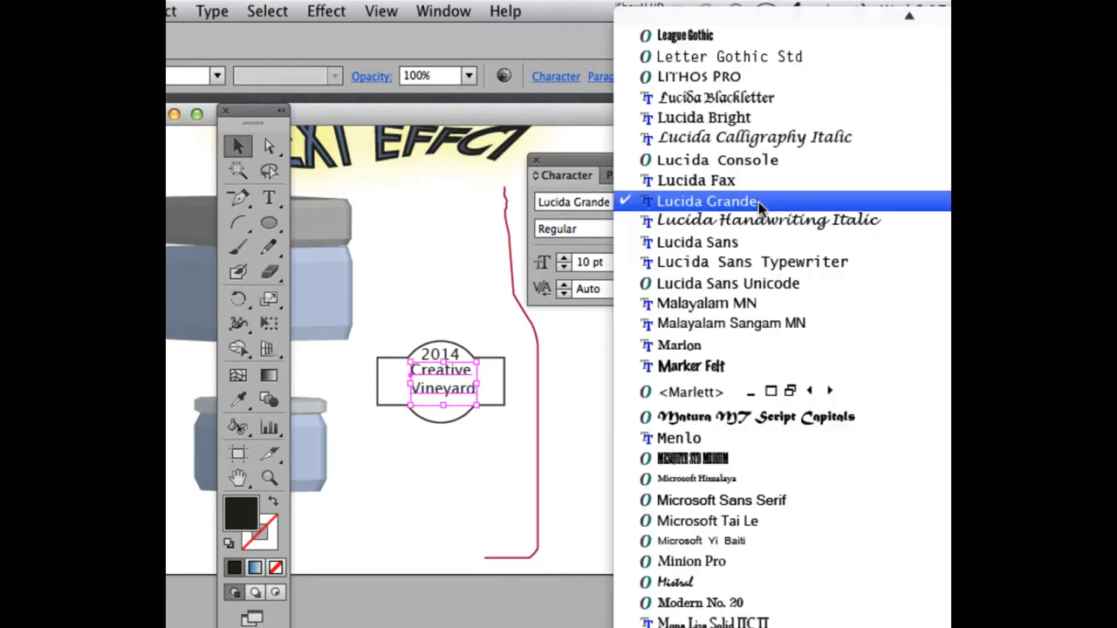
click(761, 144)
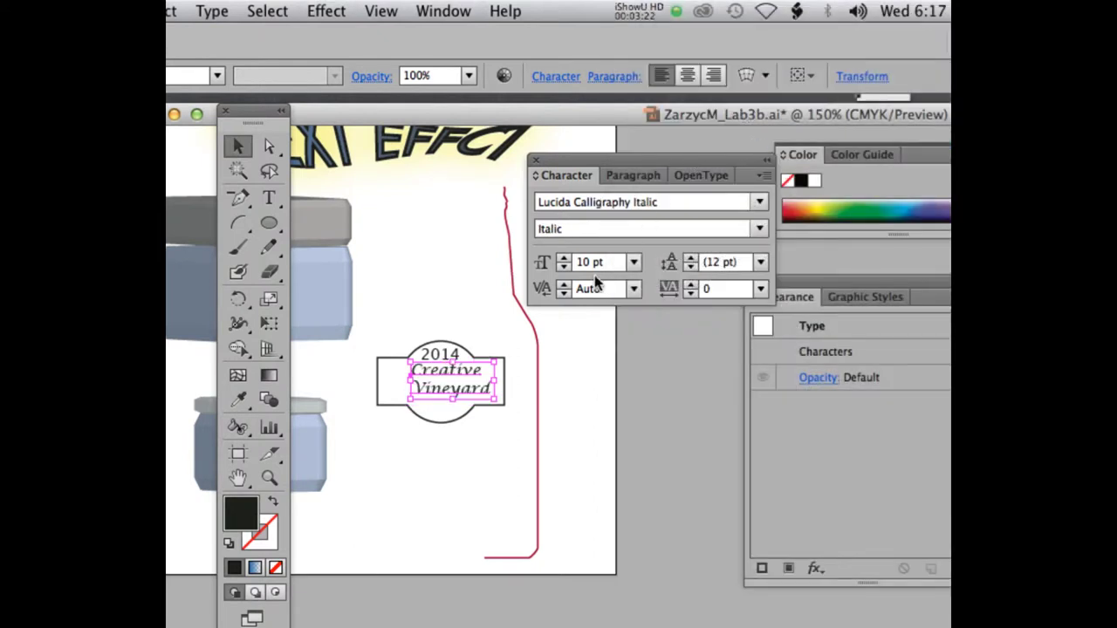
Step: Centre-align the two lines of "Creative Vineyard" and reposition the text block in the middle of the label
drag(466, 375, 454, 370)
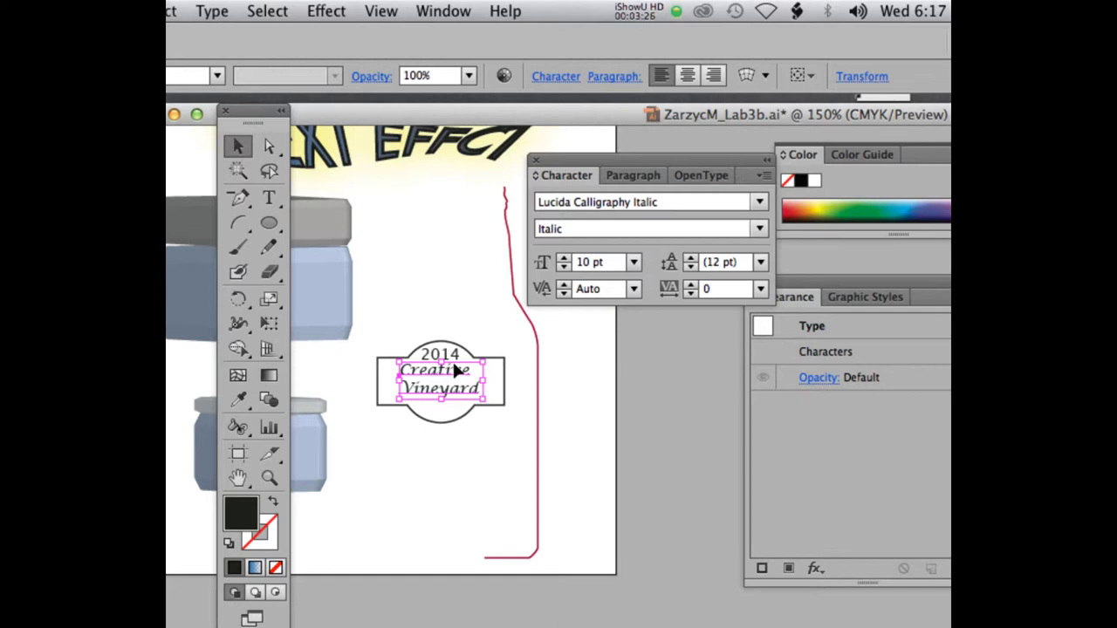
click(622, 176)
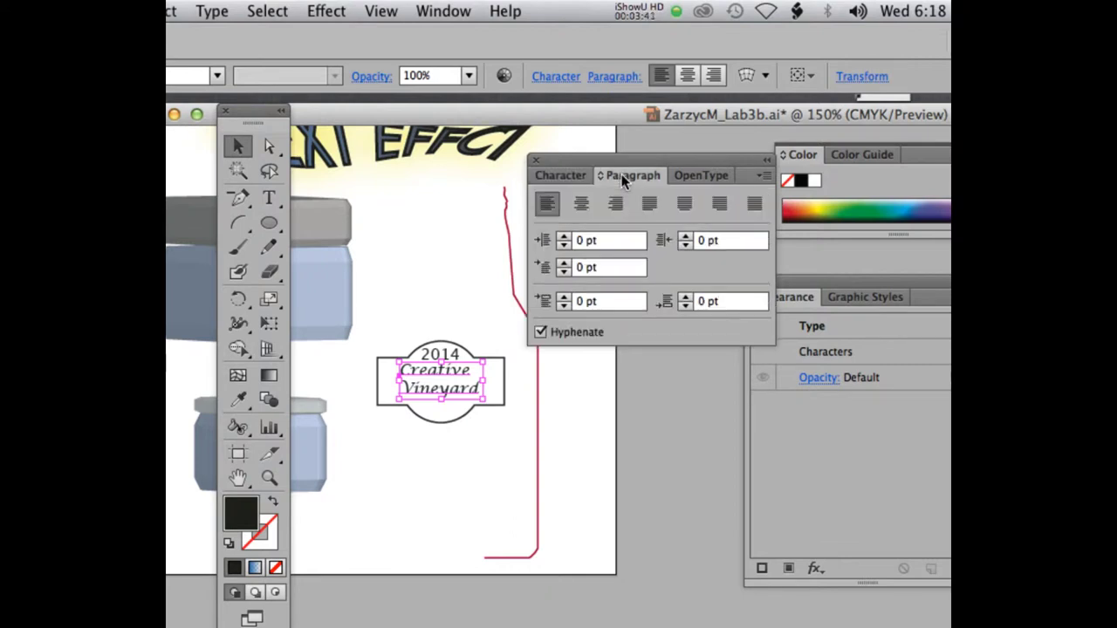
click(582, 203)
drag(410, 375, 452, 371)
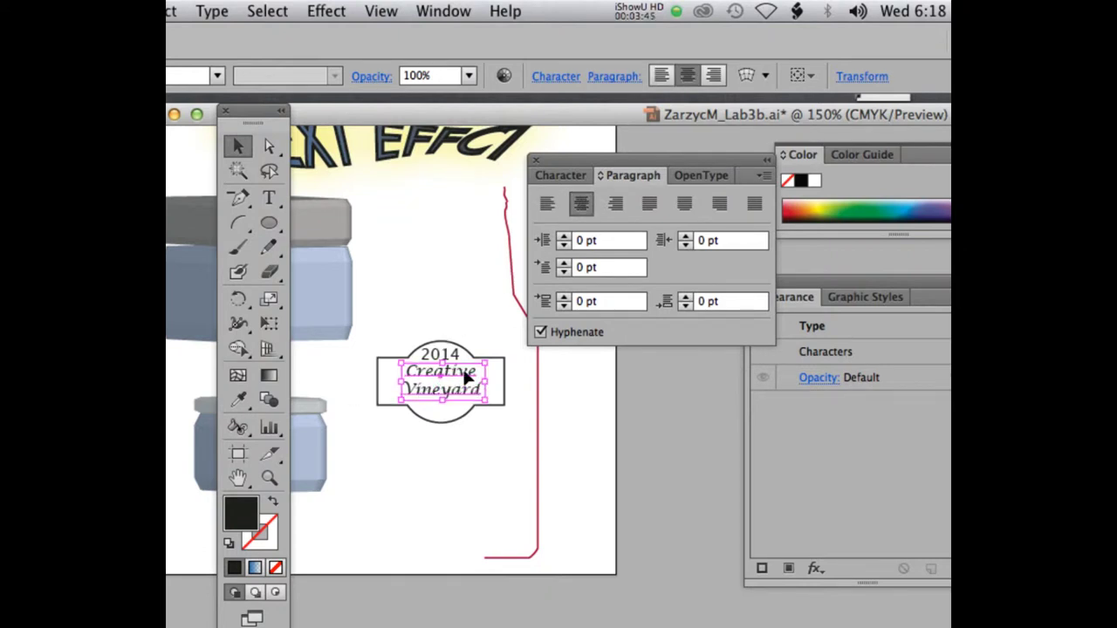
Step: Set the leading of the "Creative Vineyard" text to 10 pt
click(574, 176)
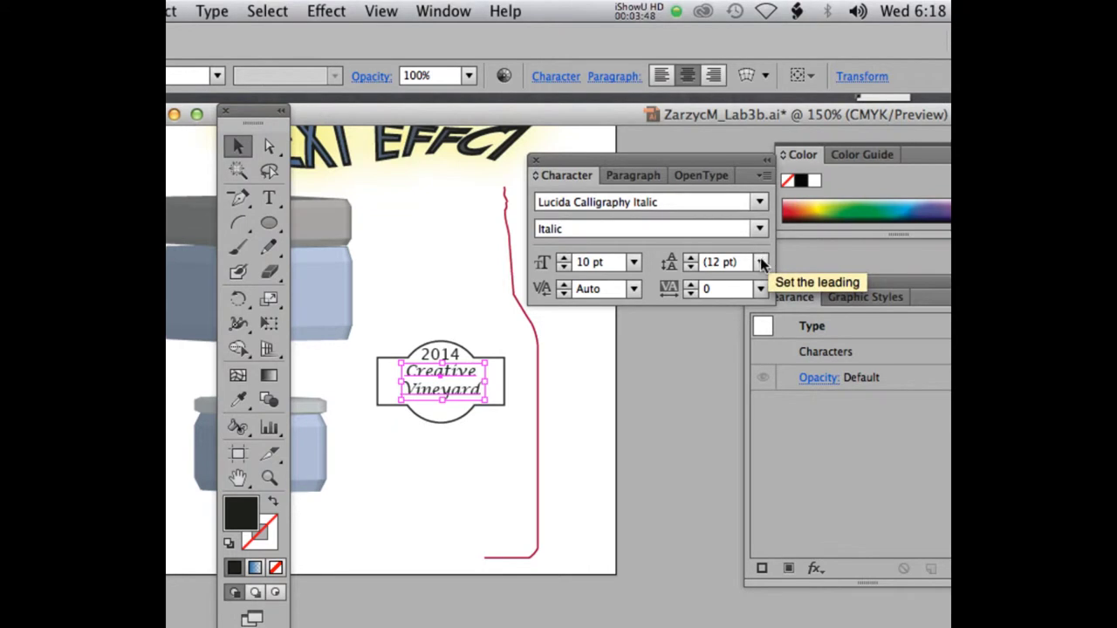
click(761, 262)
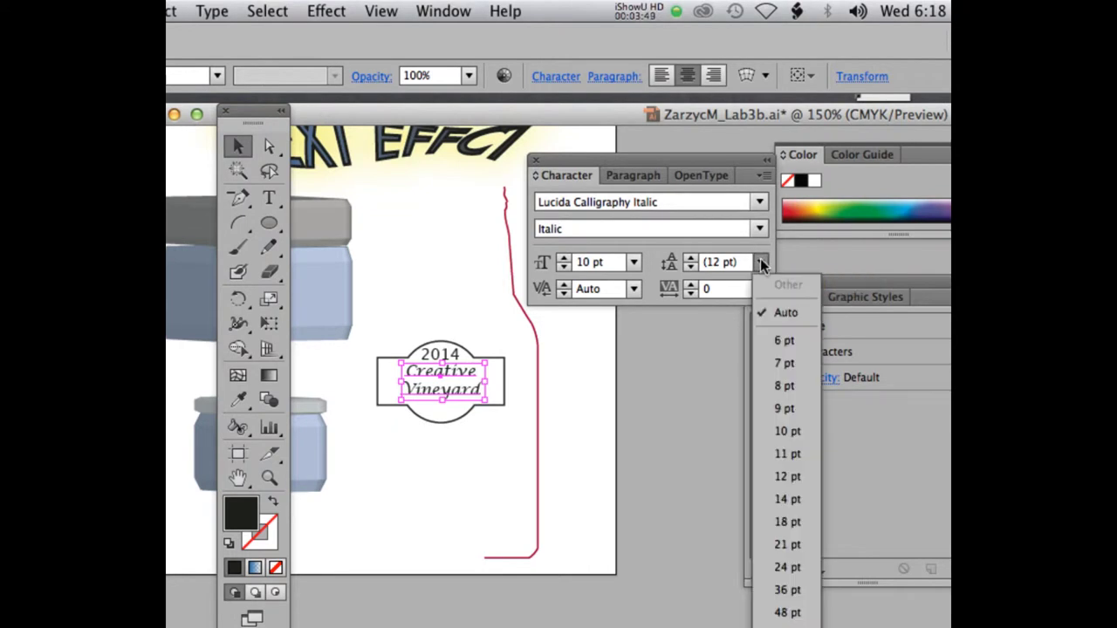
click(792, 431)
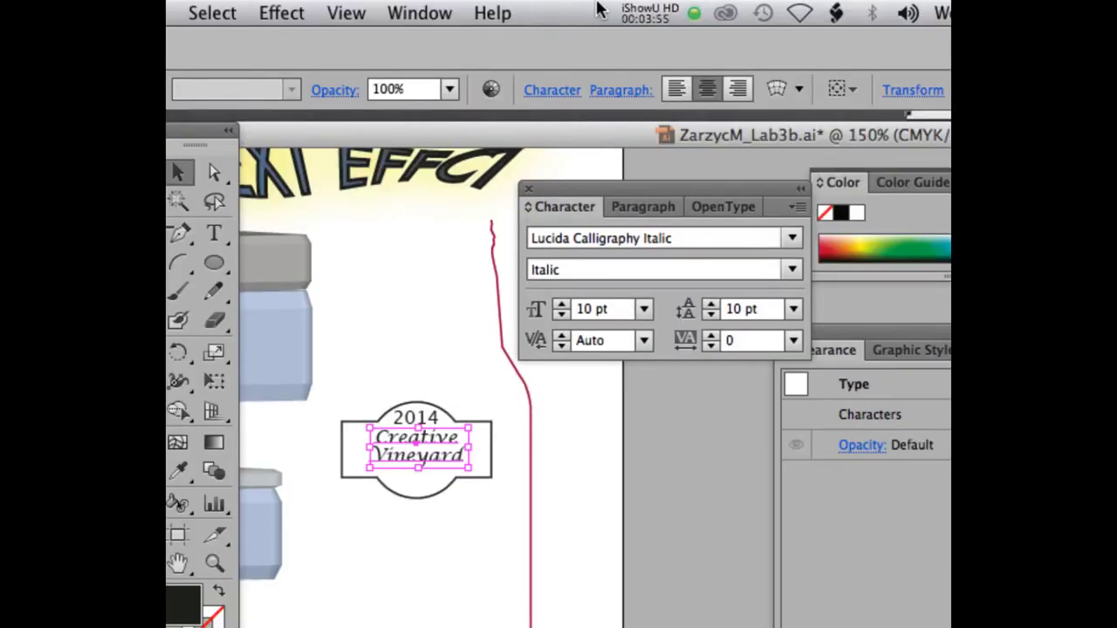
click(635, 7)
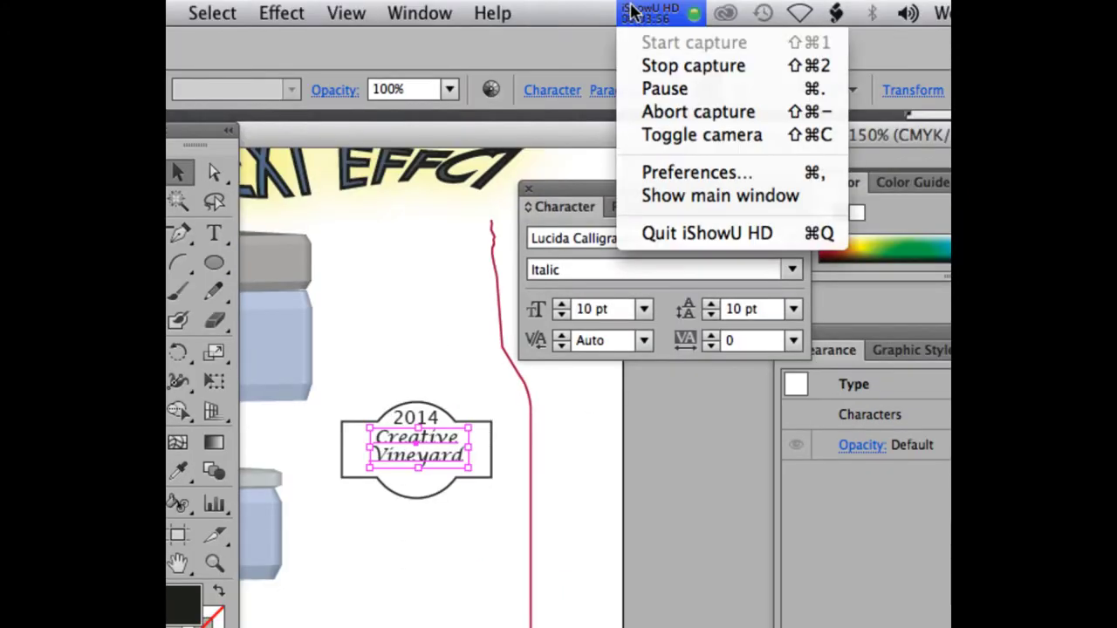
click(654, 87)
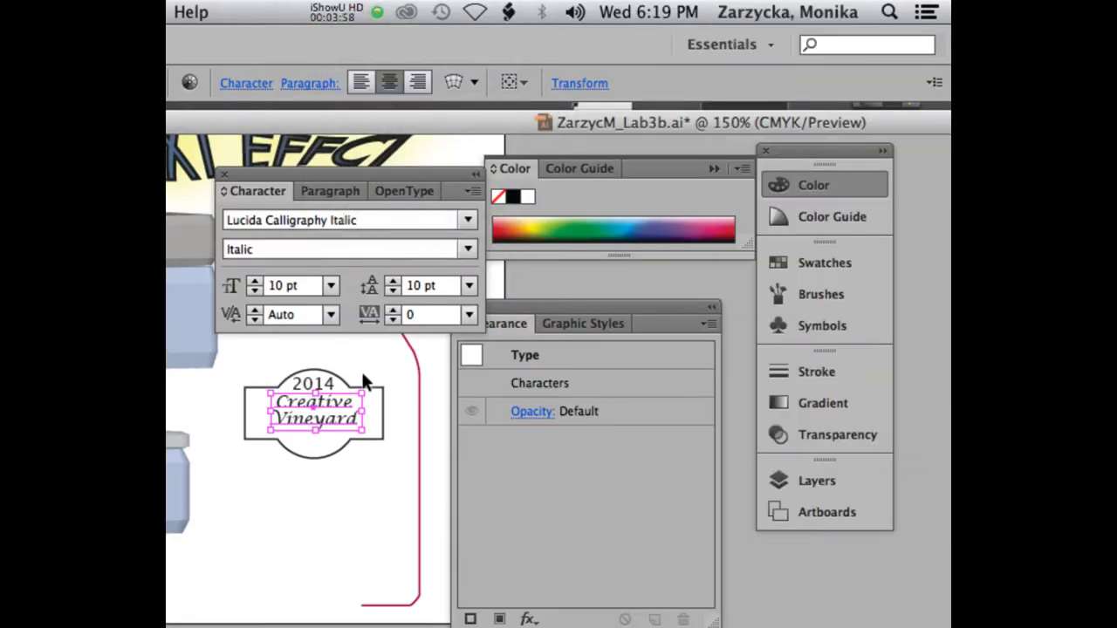
click(314, 440)
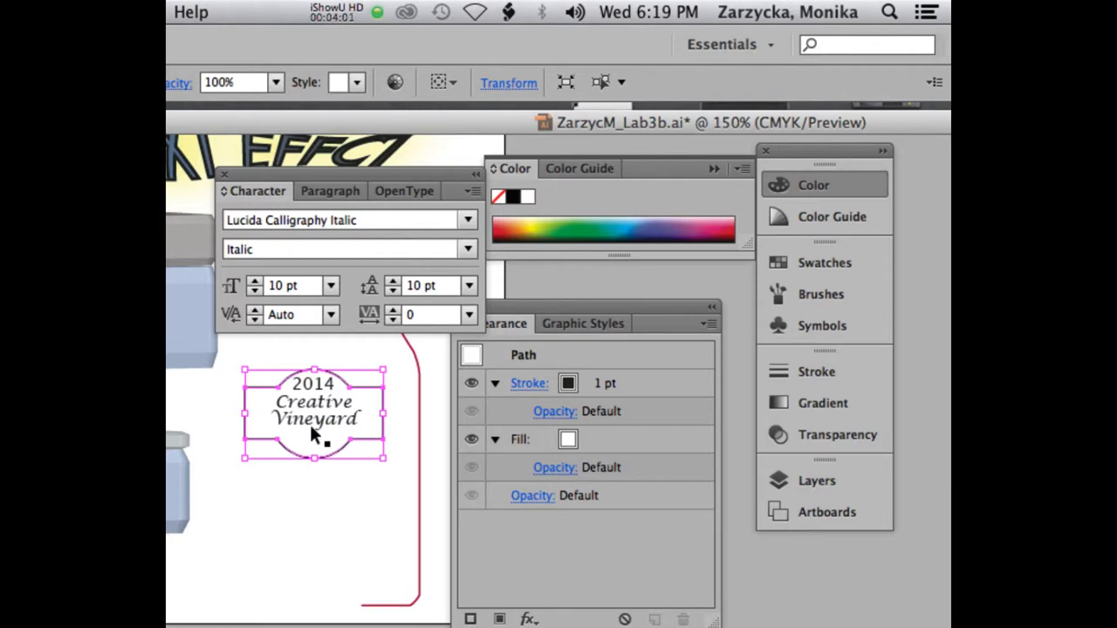
click(316, 423)
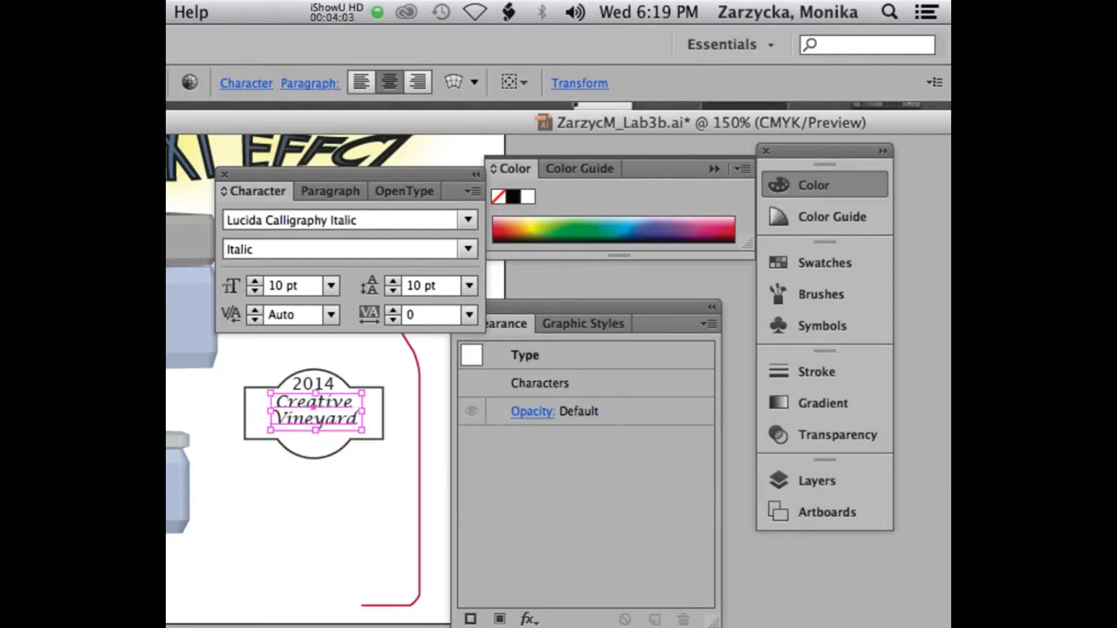
click(342, 425)
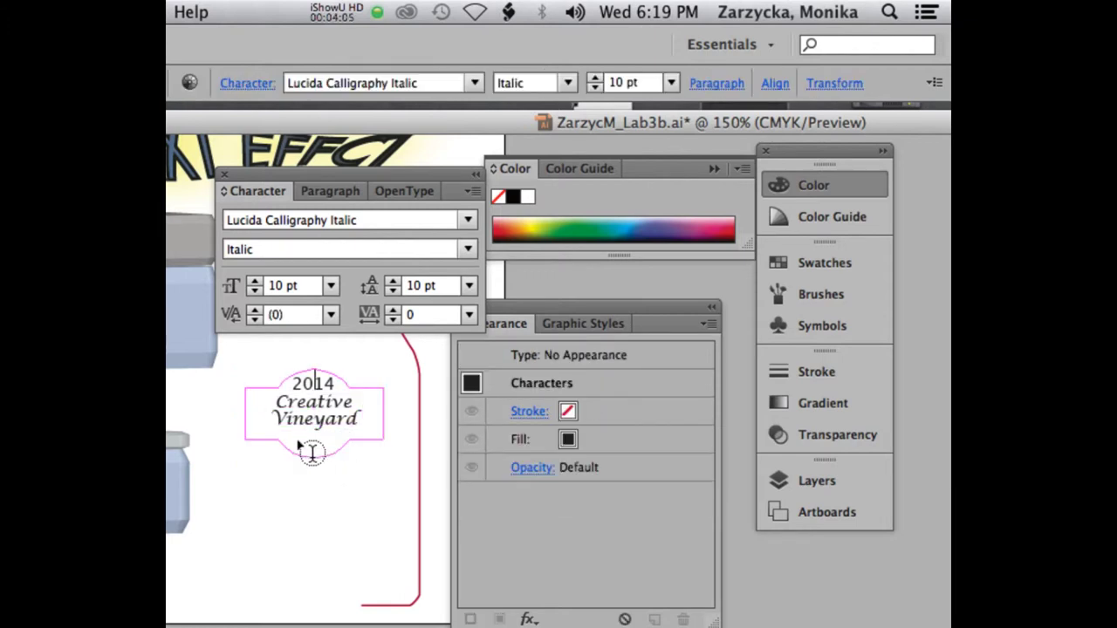
key(Escape)
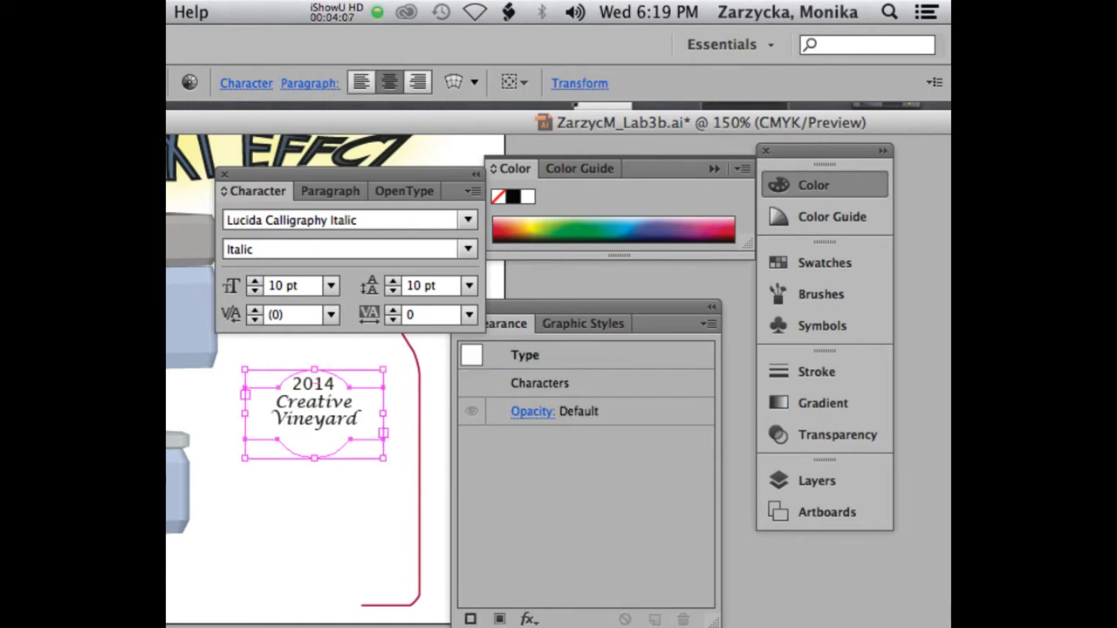
double_click(344, 381)
key(super+a)
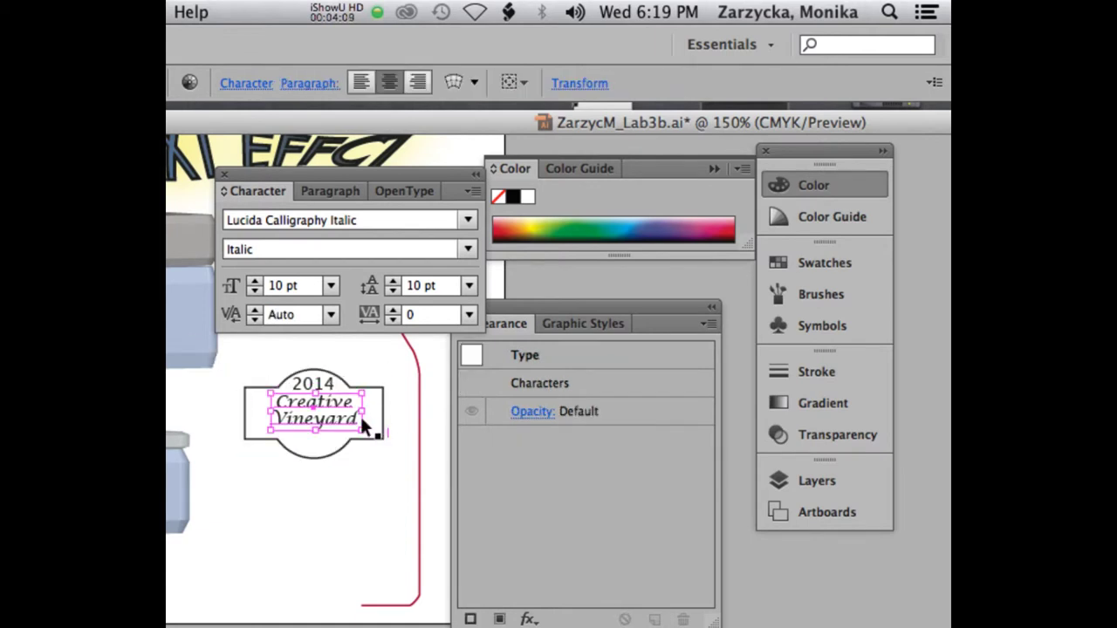
click(387, 432)
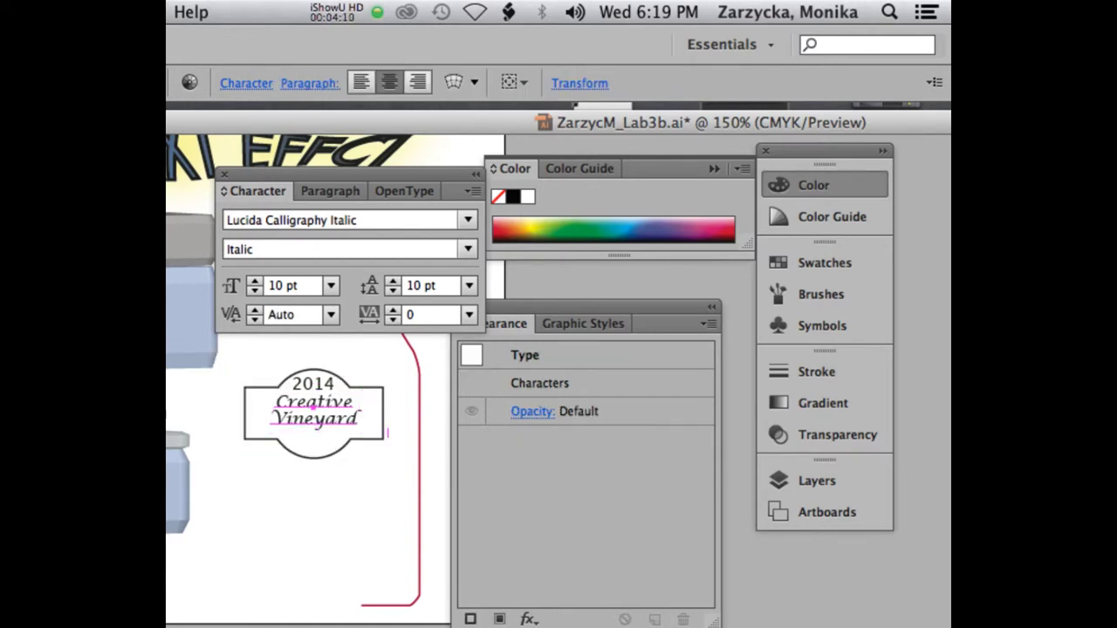
Step: Add the text "Merlot" below the label and move it into the label's lower arc
click(279, 488)
text(Merlot)
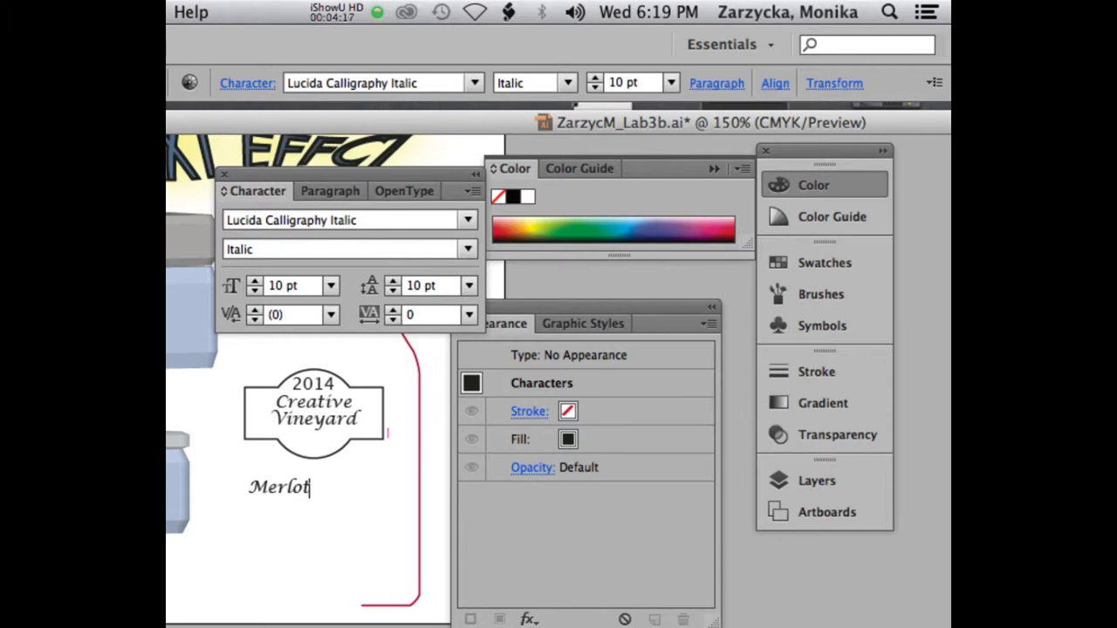
key(Escape)
drag(294, 487, 328, 446)
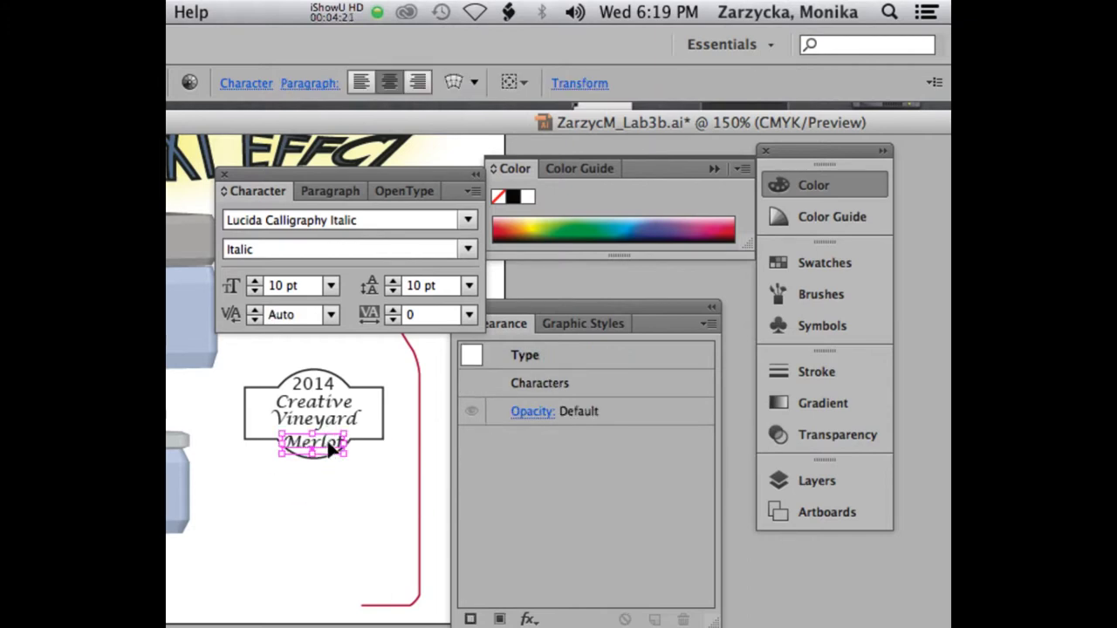
Step: Reduce the "Merlot" text to 9 pt and colour it dark red
click(331, 286)
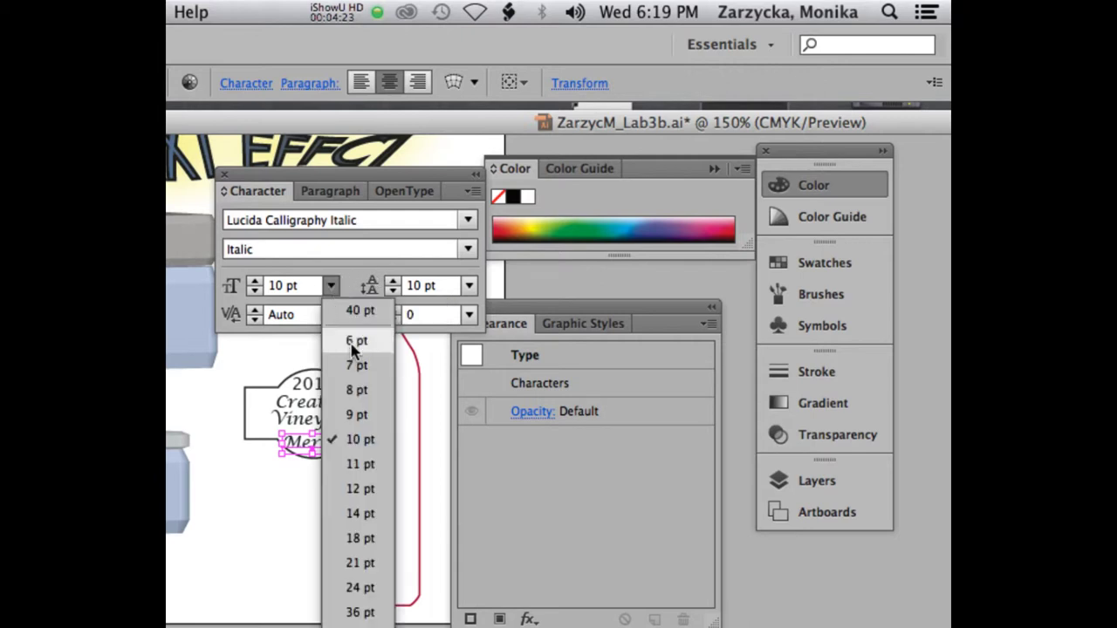
click(362, 416)
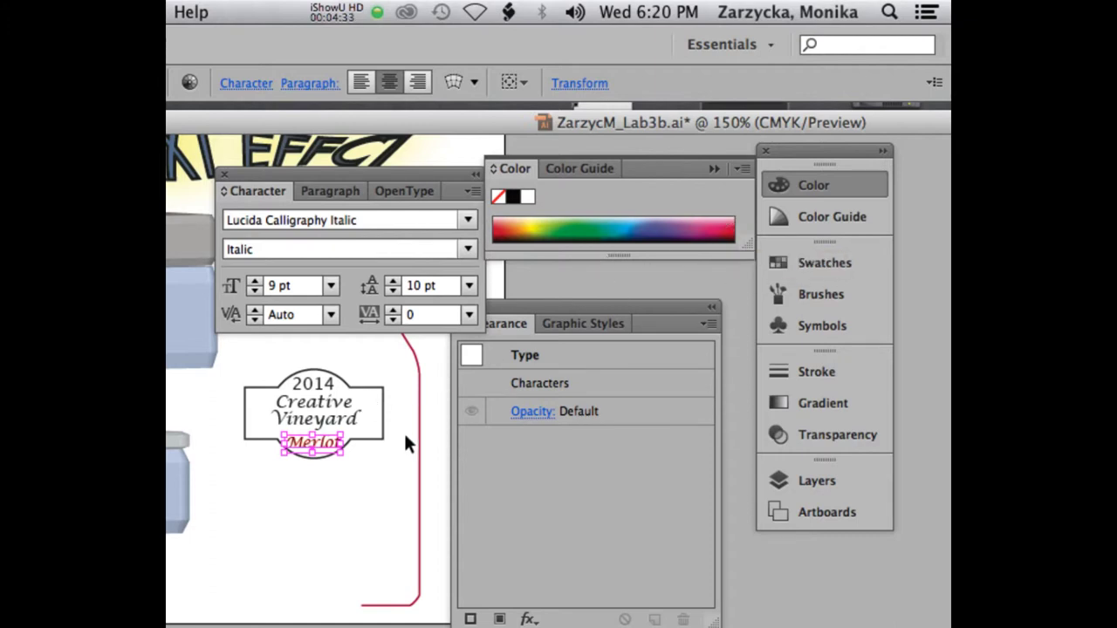
mouse_move(166, 393)
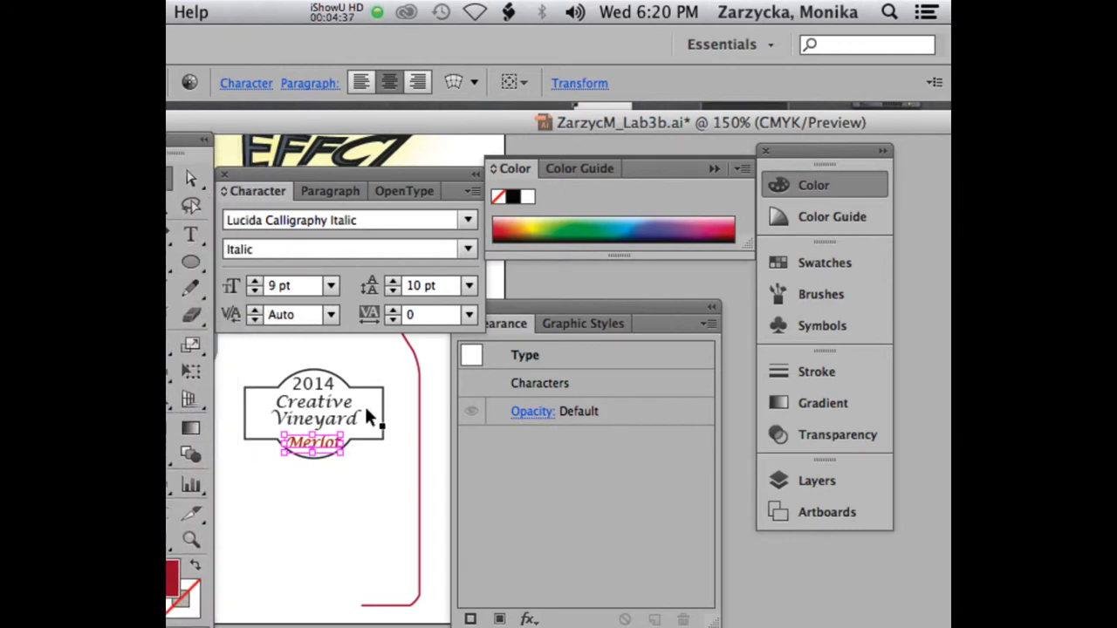
Step: Nudge "Merlot" slightly up and "Creative Vineyard" slightly down to even out the spacing inside the label
click(393, 504)
click(330, 447)
key(Up)
key(Up)
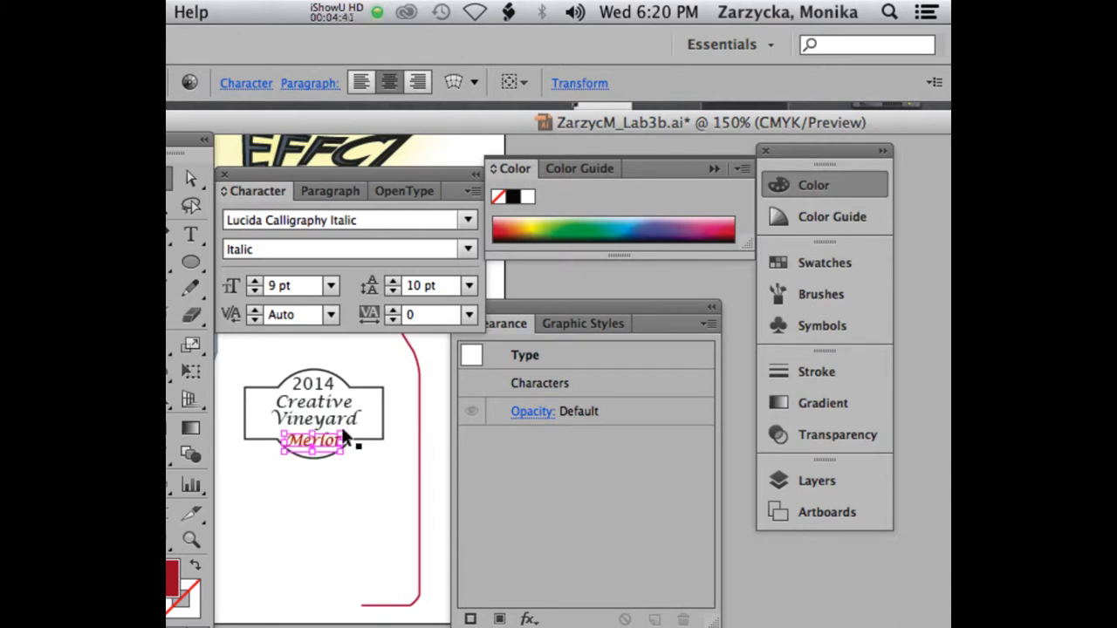
click(364, 462)
click(322, 417)
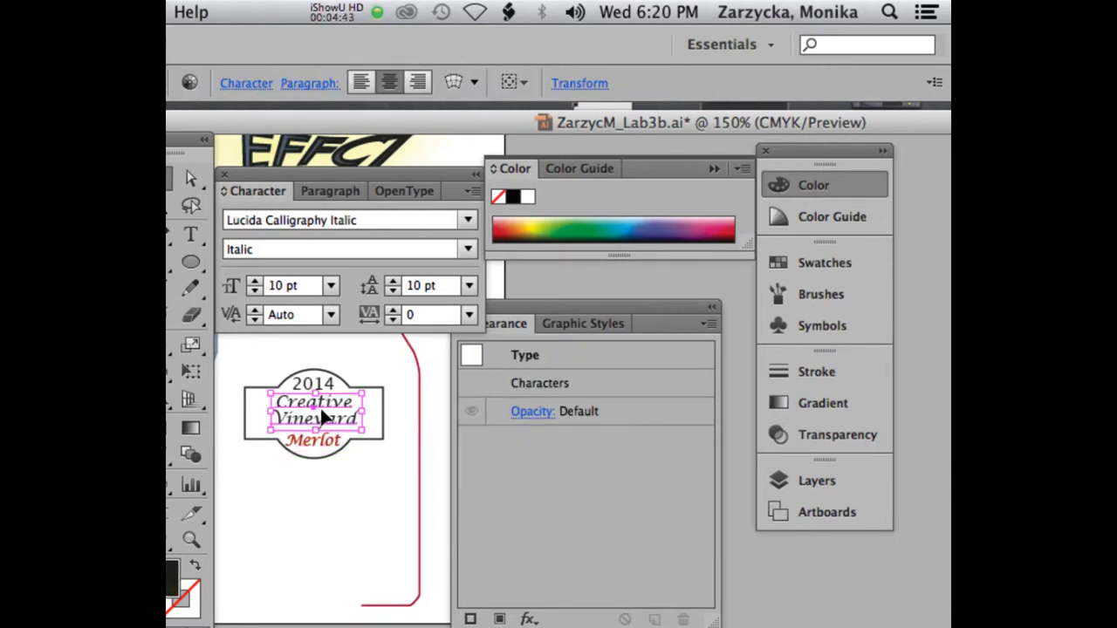
key(Down)
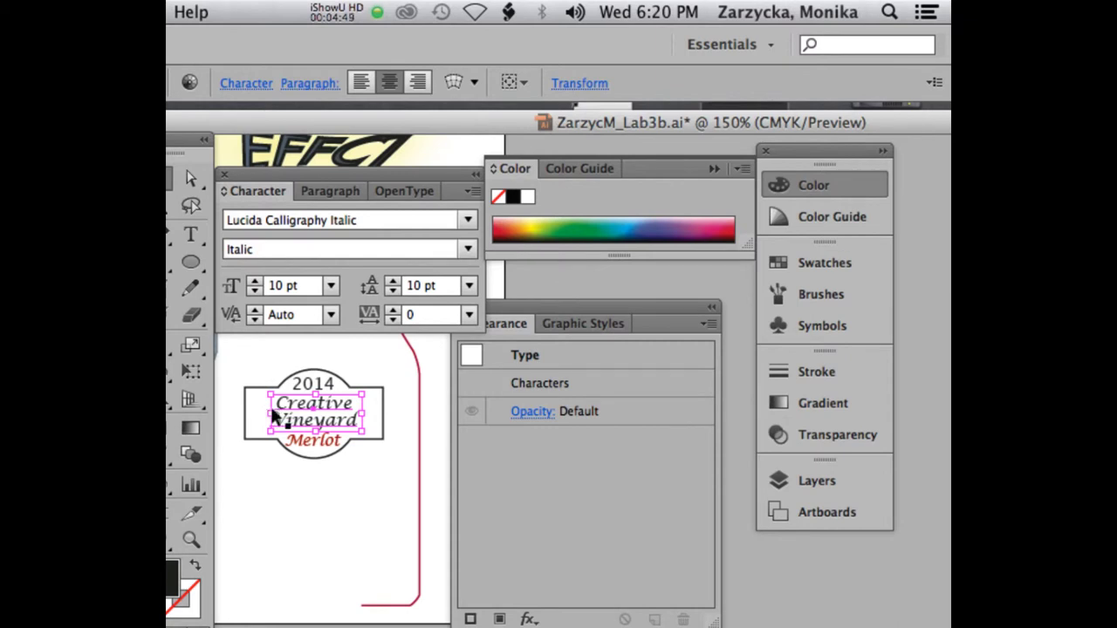
Step: Try tracking values of 10, 25 and 50 on the "Creative Vineyard" text and settle on 75
click(469, 316)
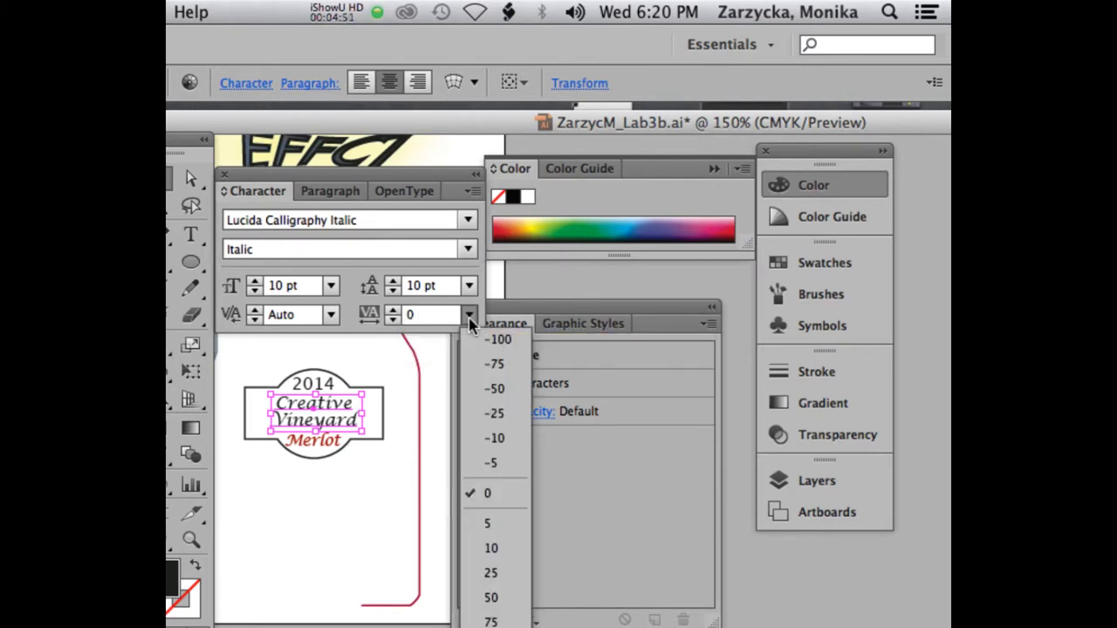
click(493, 548)
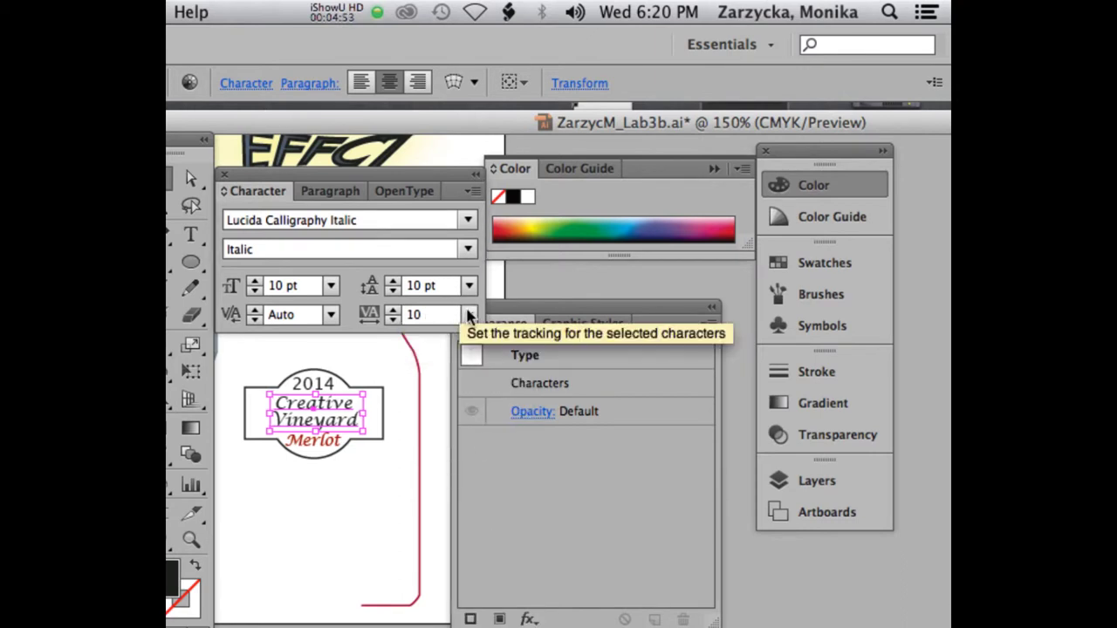
click(468, 316)
click(463, 571)
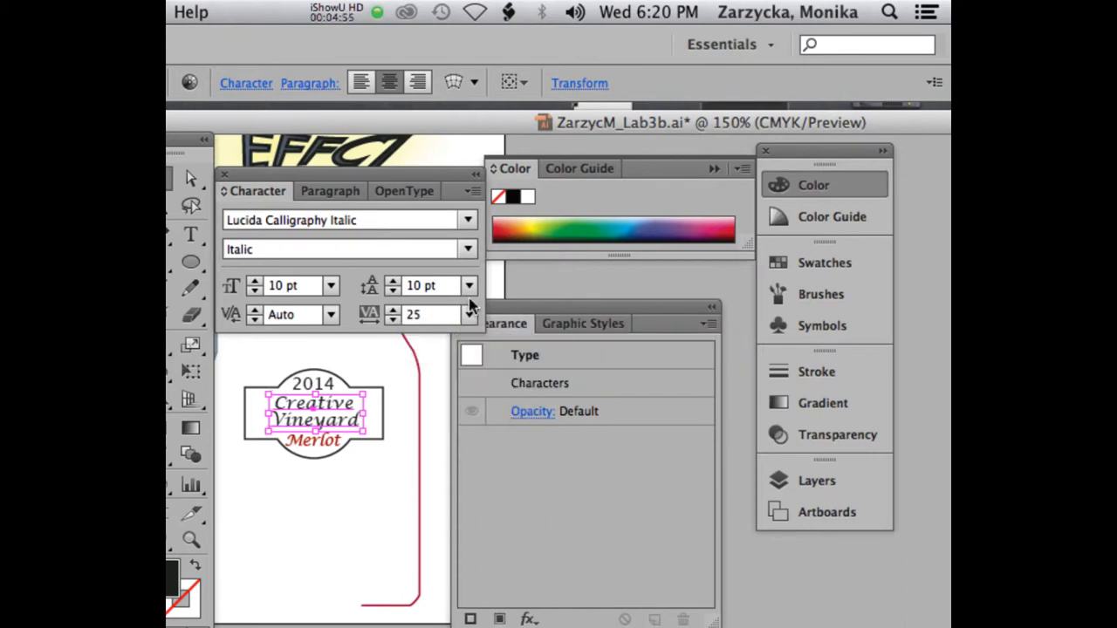
click(468, 316)
click(476, 596)
click(404, 510)
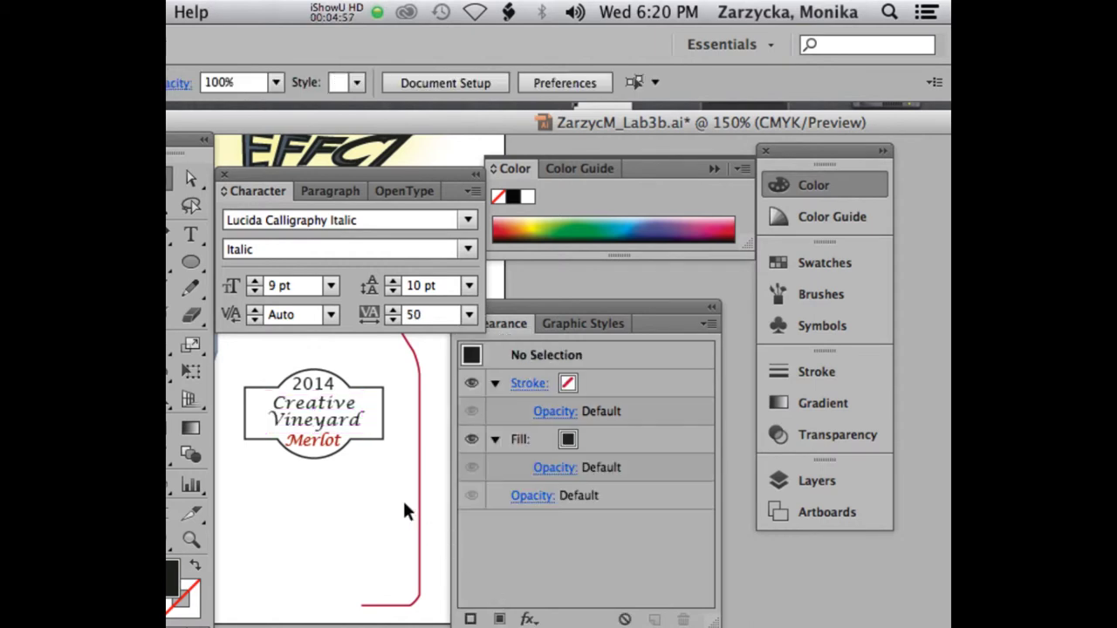
click(357, 417)
click(468, 314)
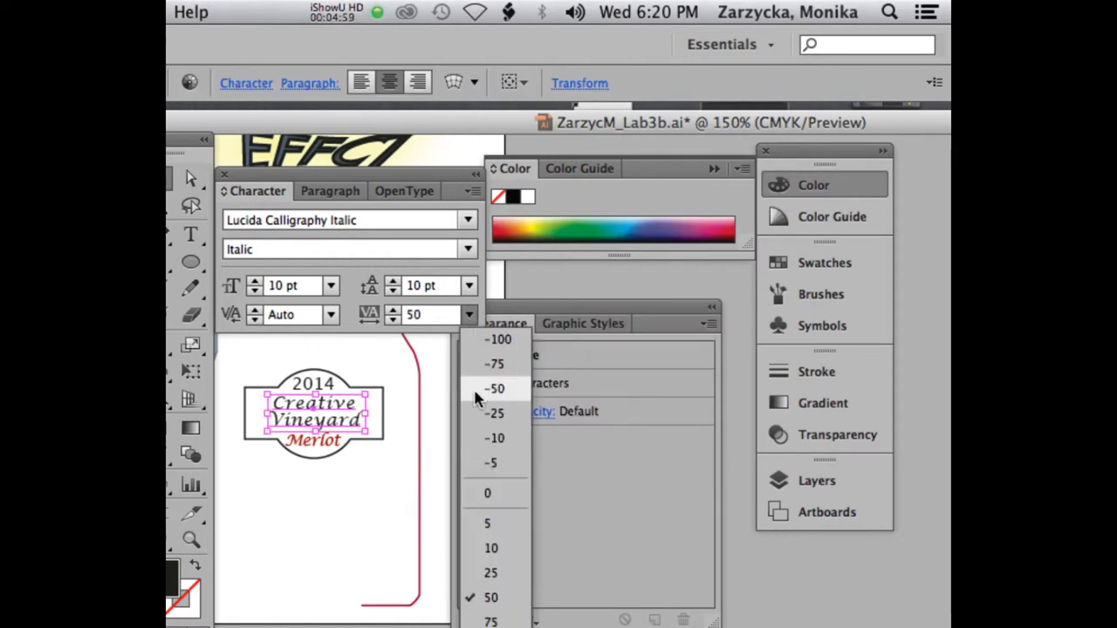
click(489, 619)
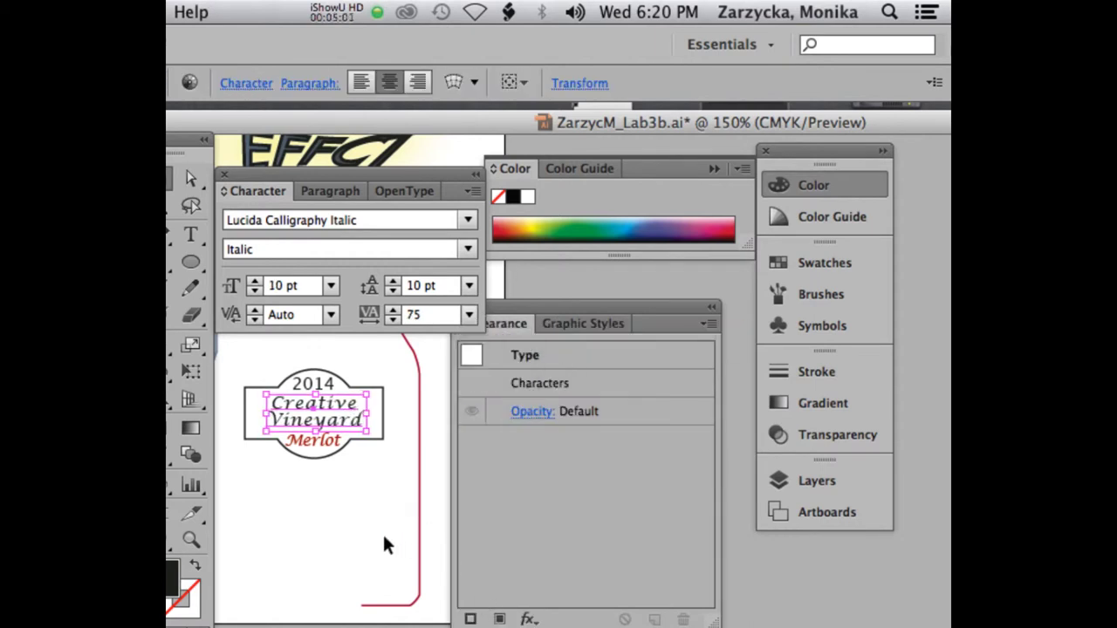
click(384, 537)
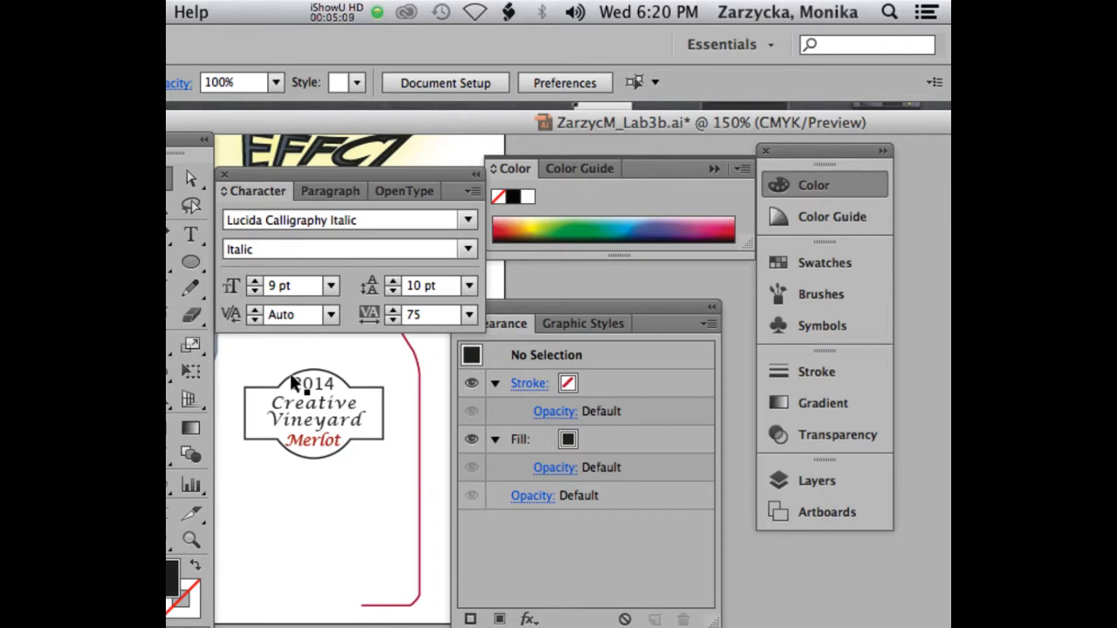
Step: Enlarge the label outline slightly on all four sides to give the text more room
click(243, 396)
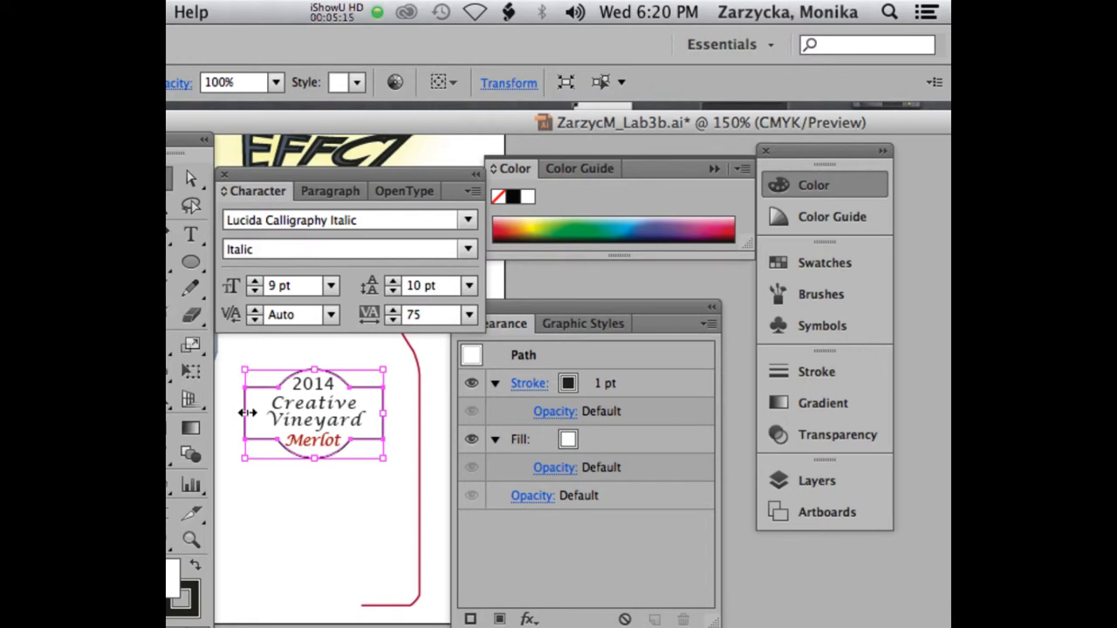
drag(247, 413, 239, 411)
drag(382, 416, 396, 414)
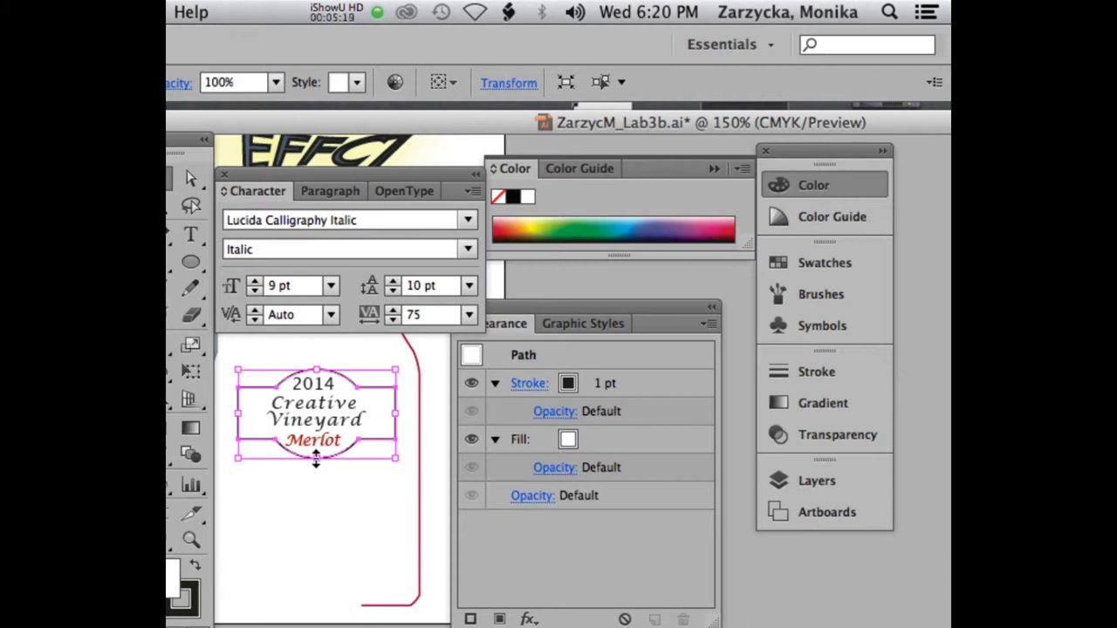
drag(318, 459, 319, 462)
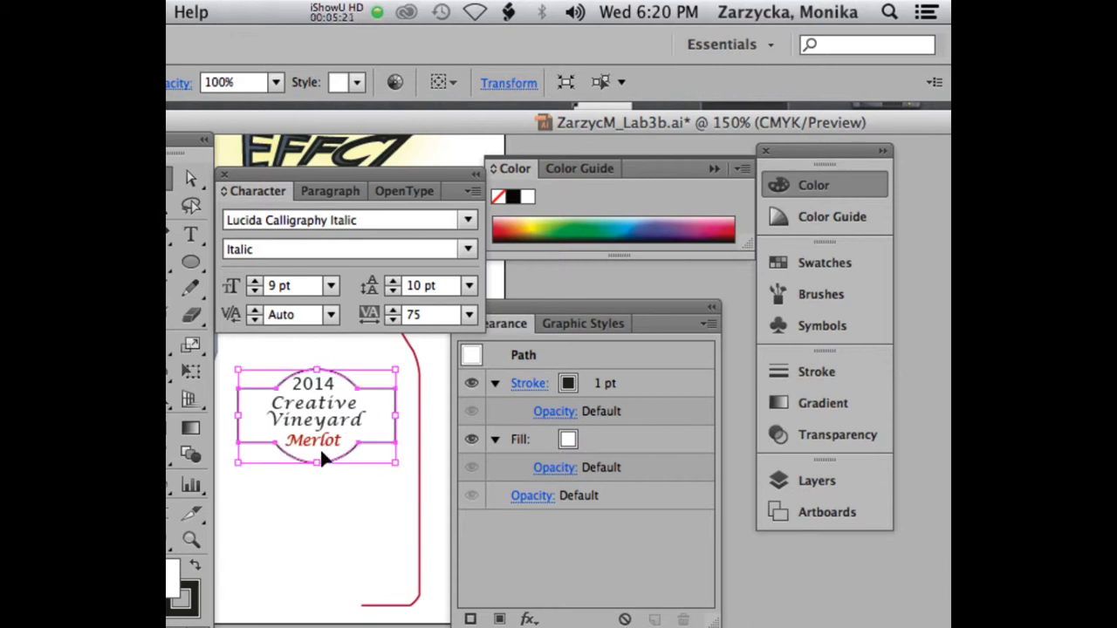
drag(319, 368, 318, 362)
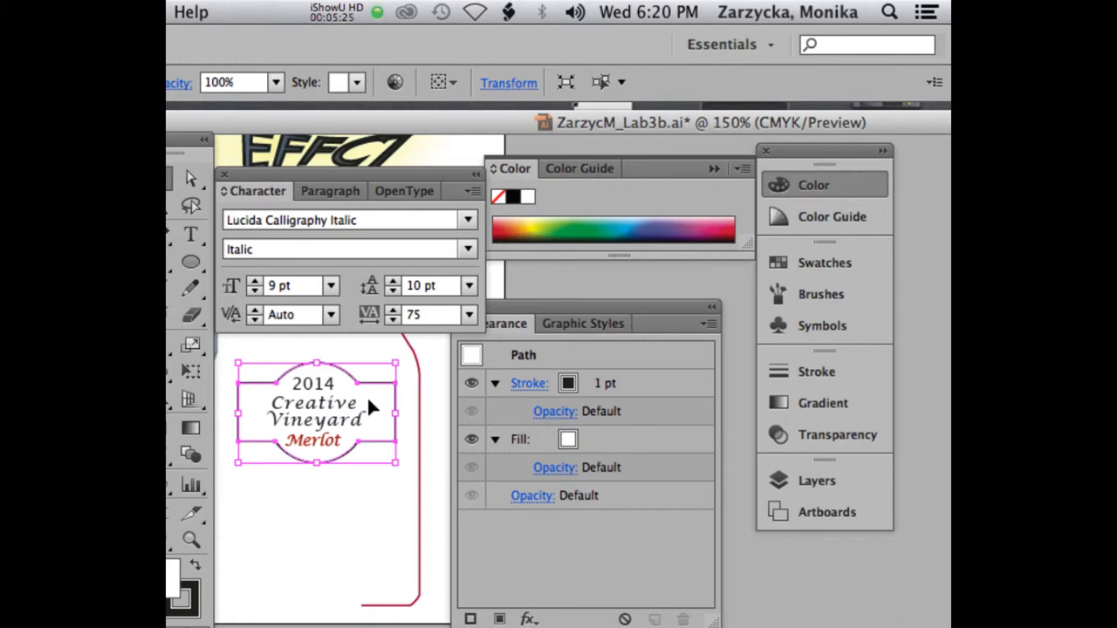
Step: Nudge the label outline to the right and widen it slightly at its left side around the text
key(Right)
key(Right)
key(Right)
key(Right)
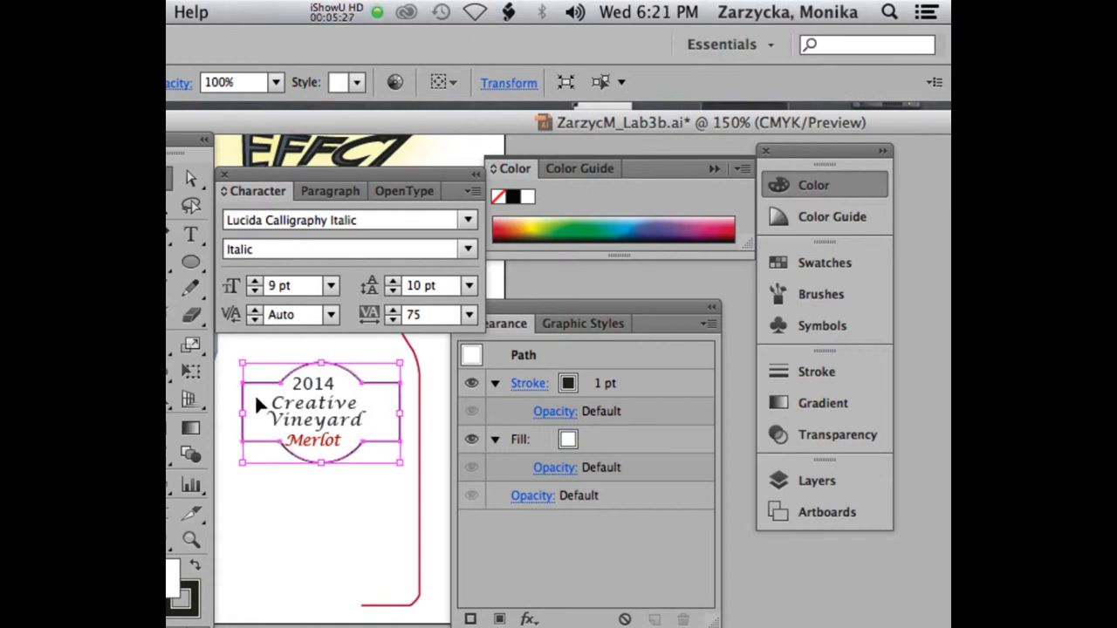
drag(246, 414, 236, 414)
click(308, 521)
click(337, 463)
click(367, 434)
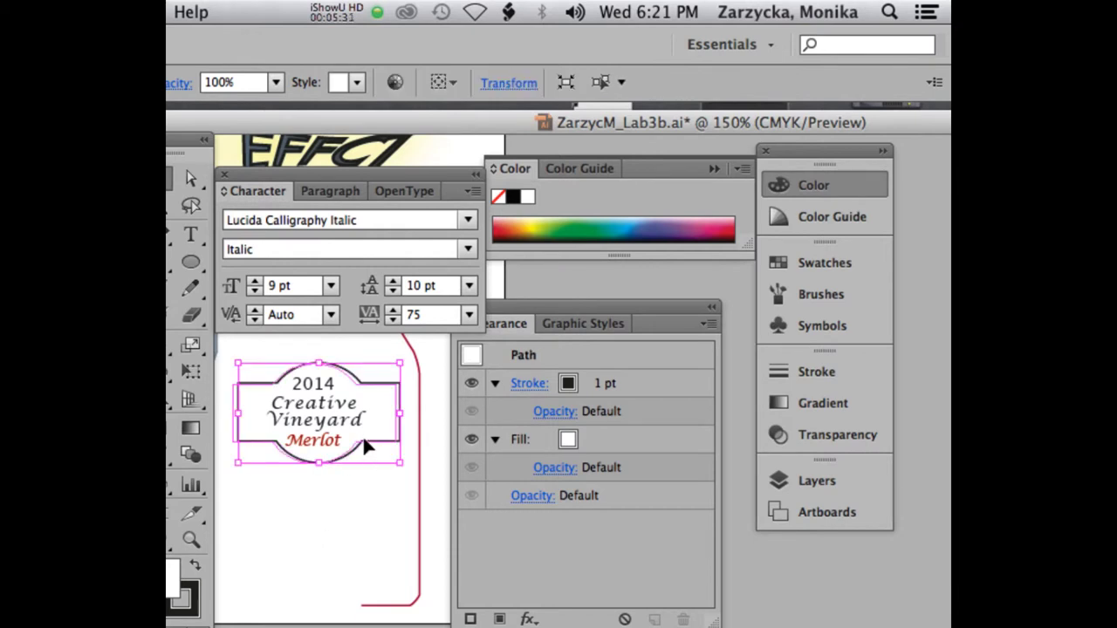
Step: Nudge the label outline left and slightly down to centre it around the three texts
key(Left)
key(Left)
key(Left)
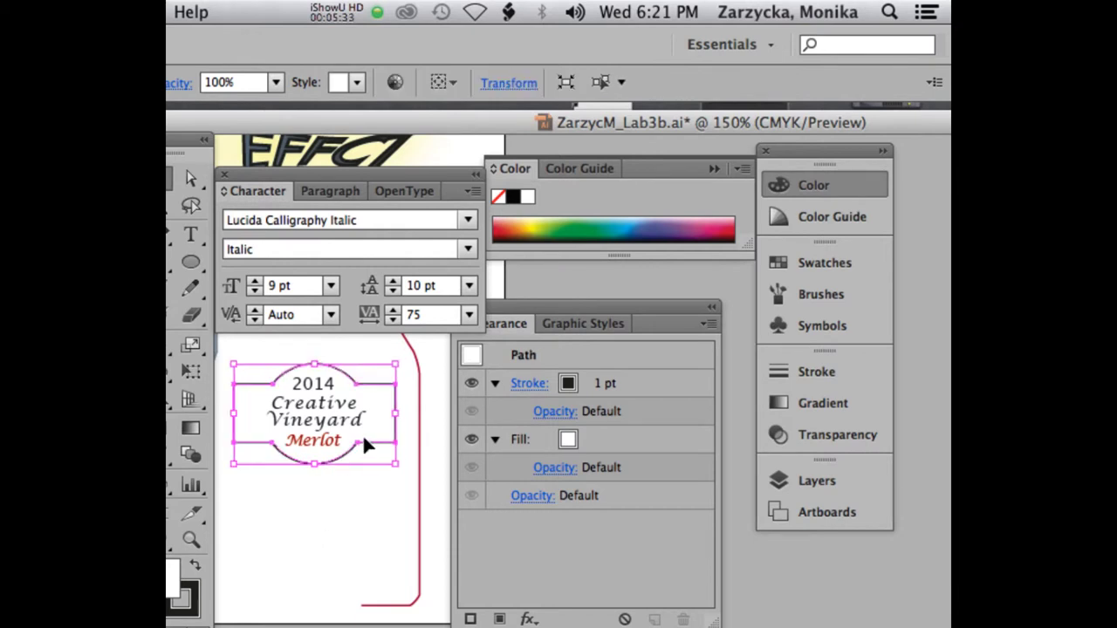
key(Down)
key(Down)
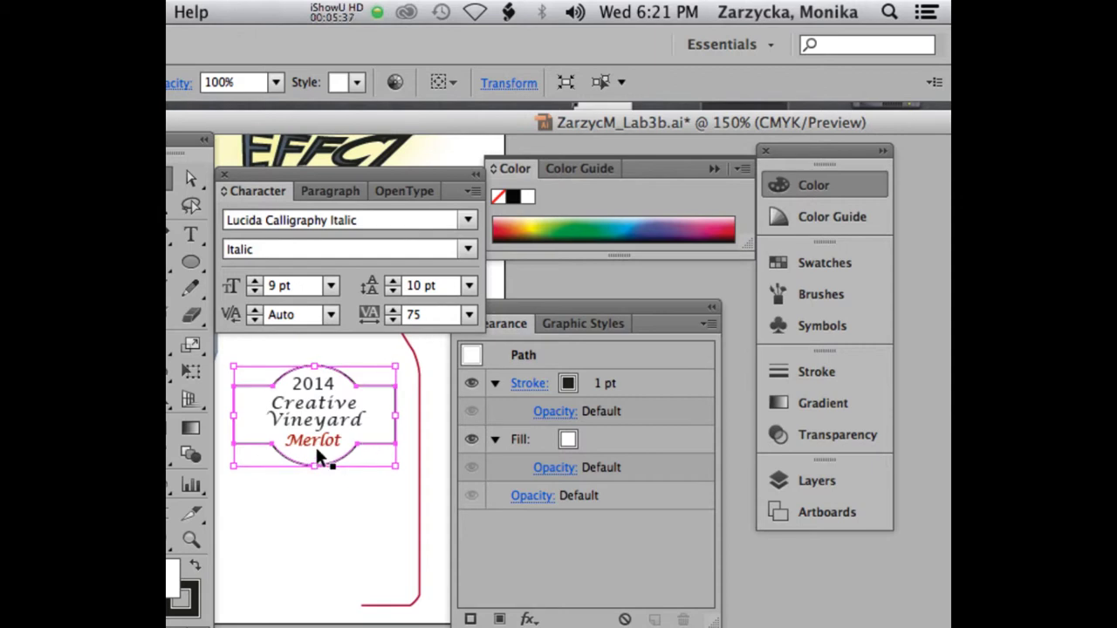
click(312, 494)
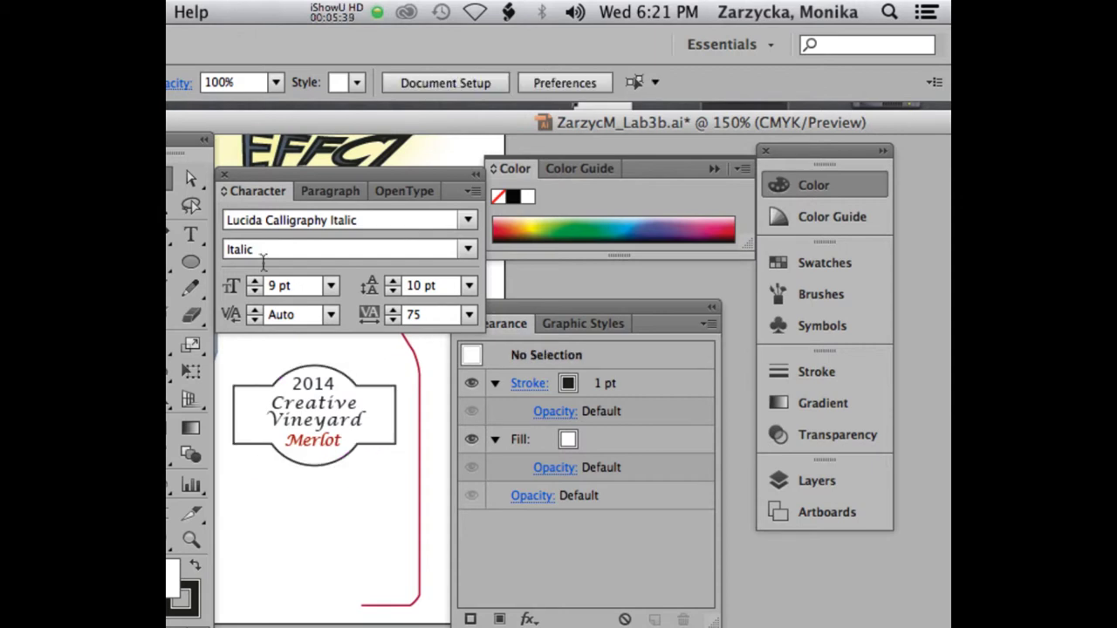
Step: Choose the Type tool and set the font for new text to Type Embellishments One LET
click(187, 140)
click(196, 237)
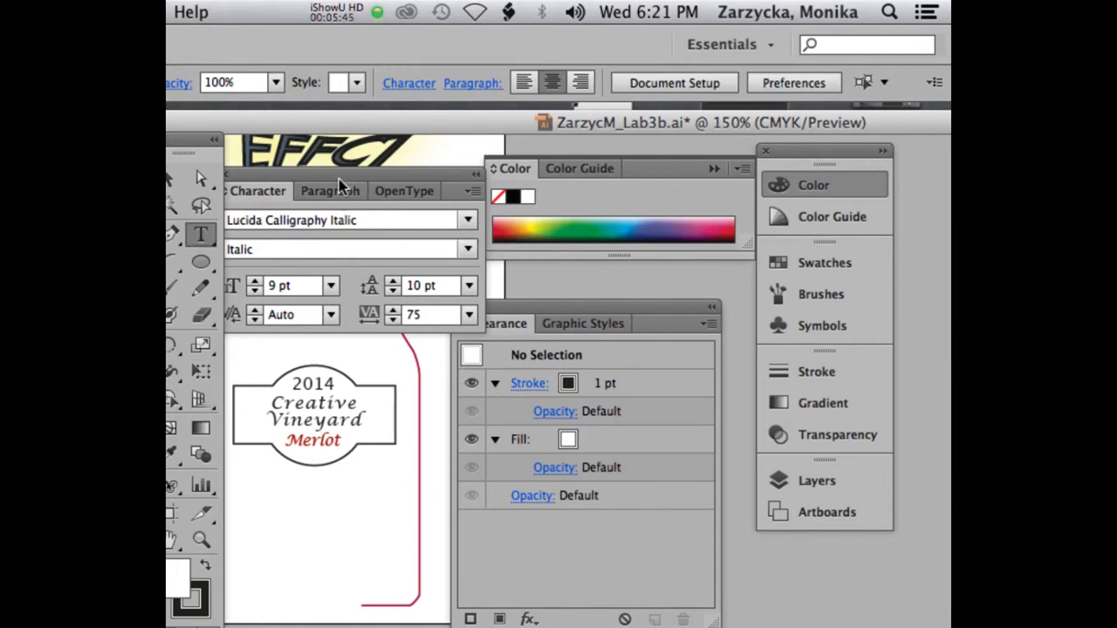
drag(363, 171, 398, 175)
click(505, 225)
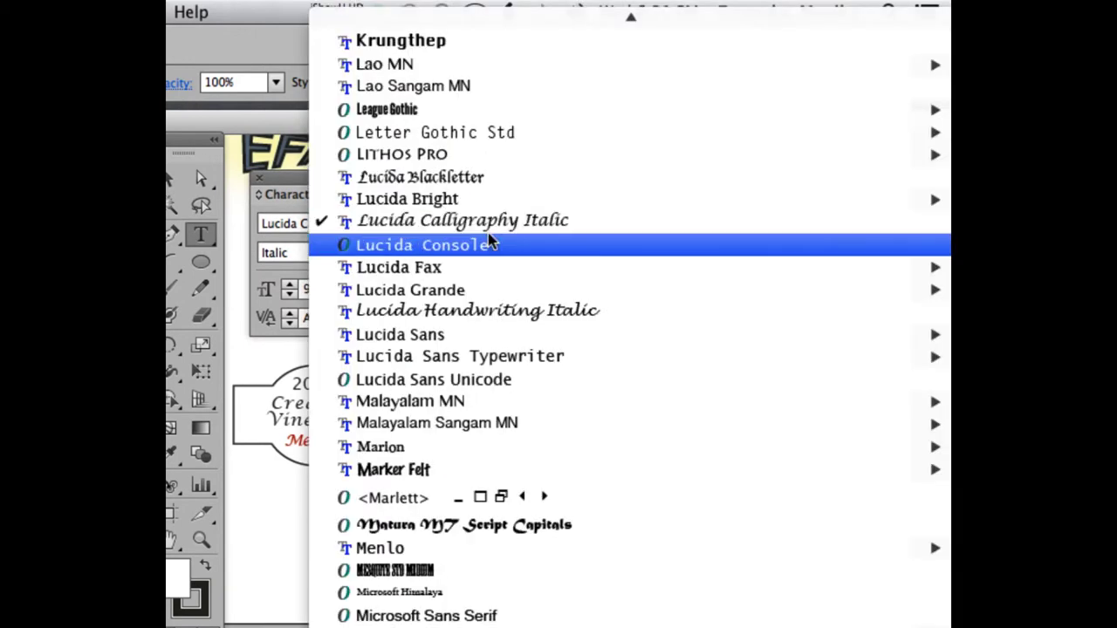
scroll(486, 236, down, 15)
scroll(523, 15, up, 8)
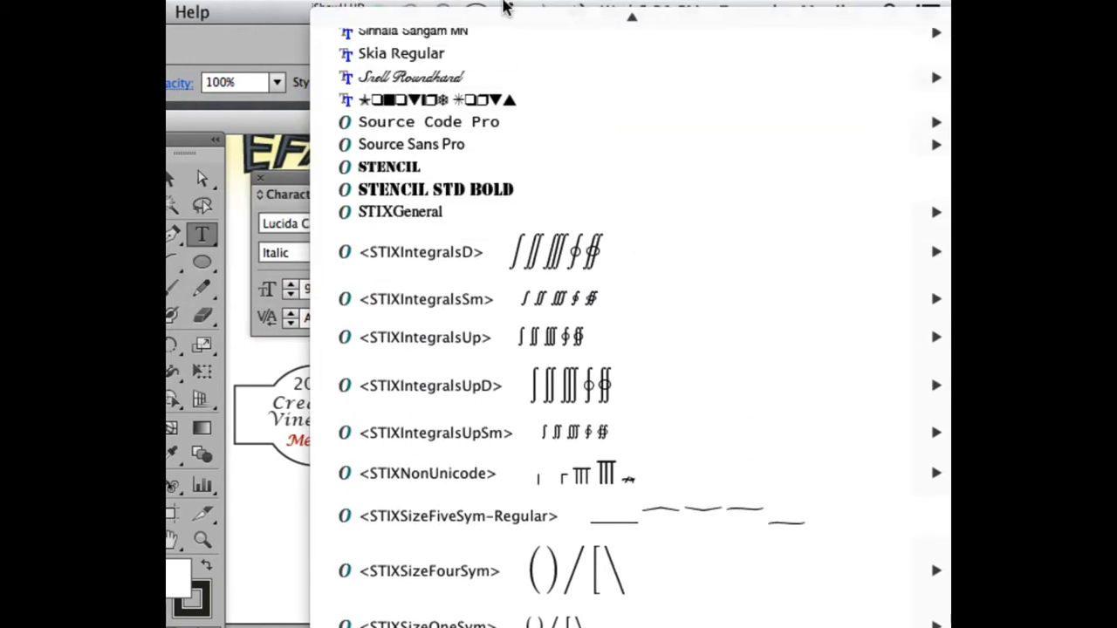
scroll(527, 58, up, 6)
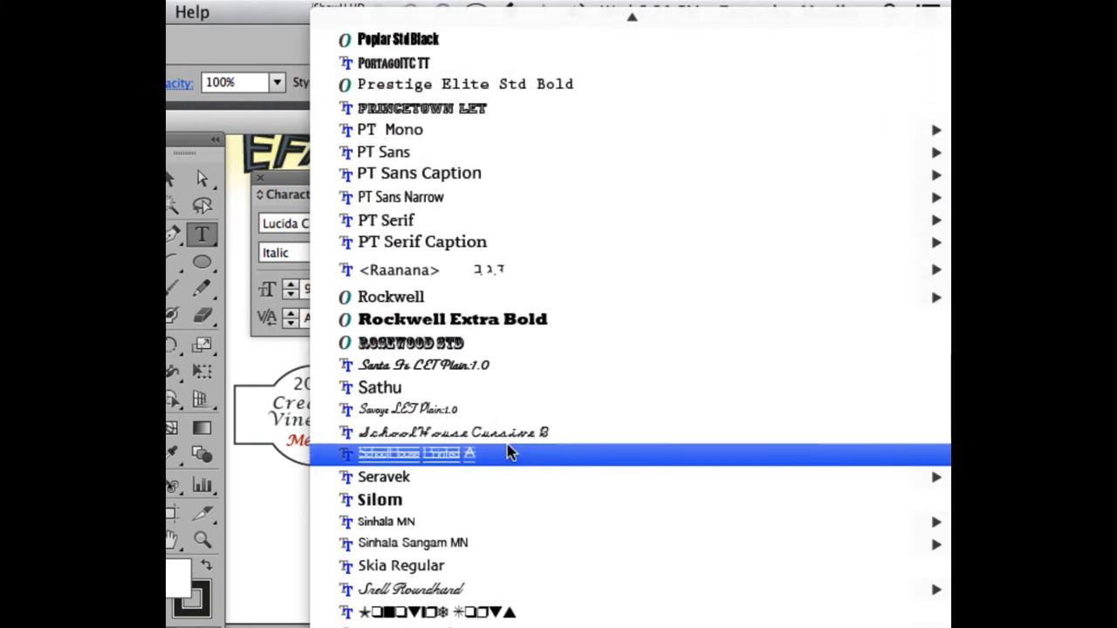
scroll(506, 489, up, 12)
mouse_move(476, 621)
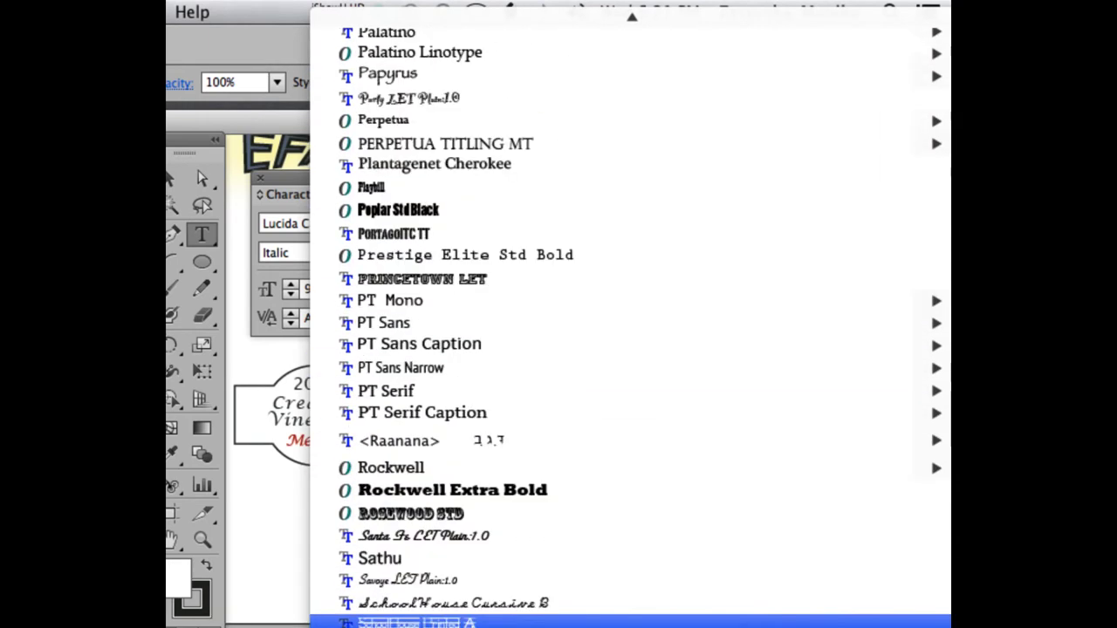
scroll(476, 621, down, 11)
scroll(476, 621, up, 10)
scroll(476, 621, down, 14)
scroll(471, 621, down, 20)
scroll(471, 622, up, 20)
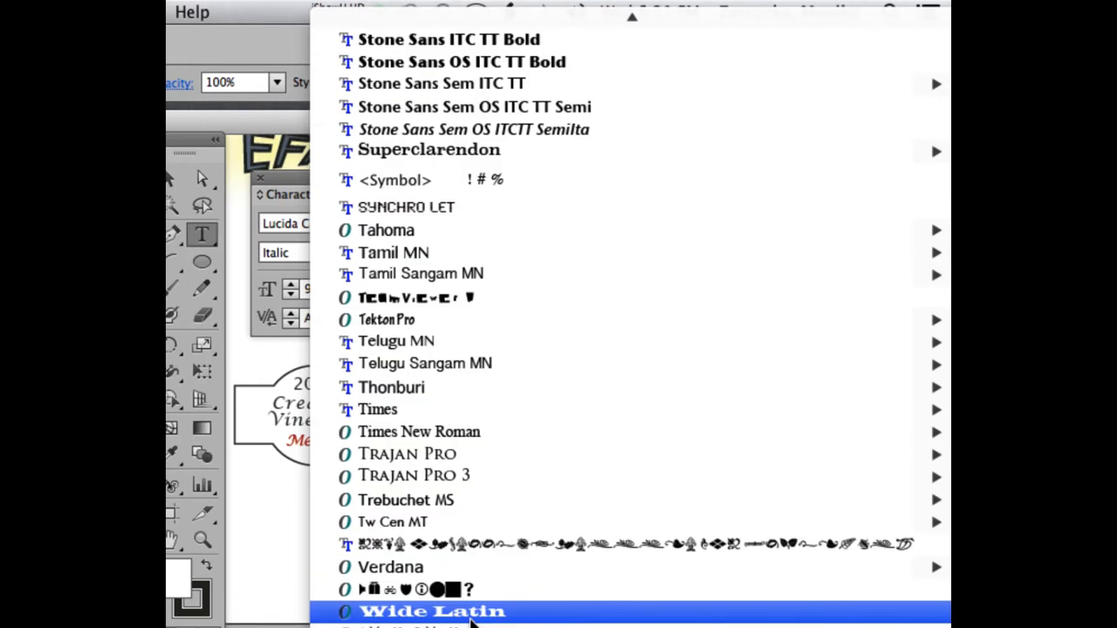
click(437, 550)
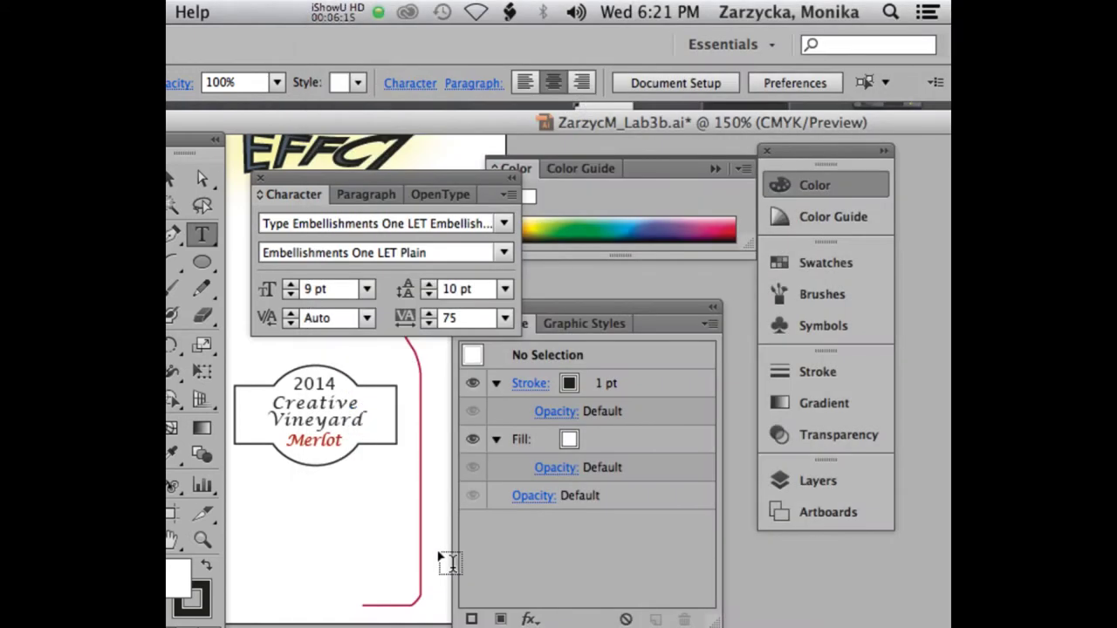
Step: Add the letter "a" as an ornament and place it centred beneath "Merlot" inside the label
click(306, 513)
text(a)
key(Escape)
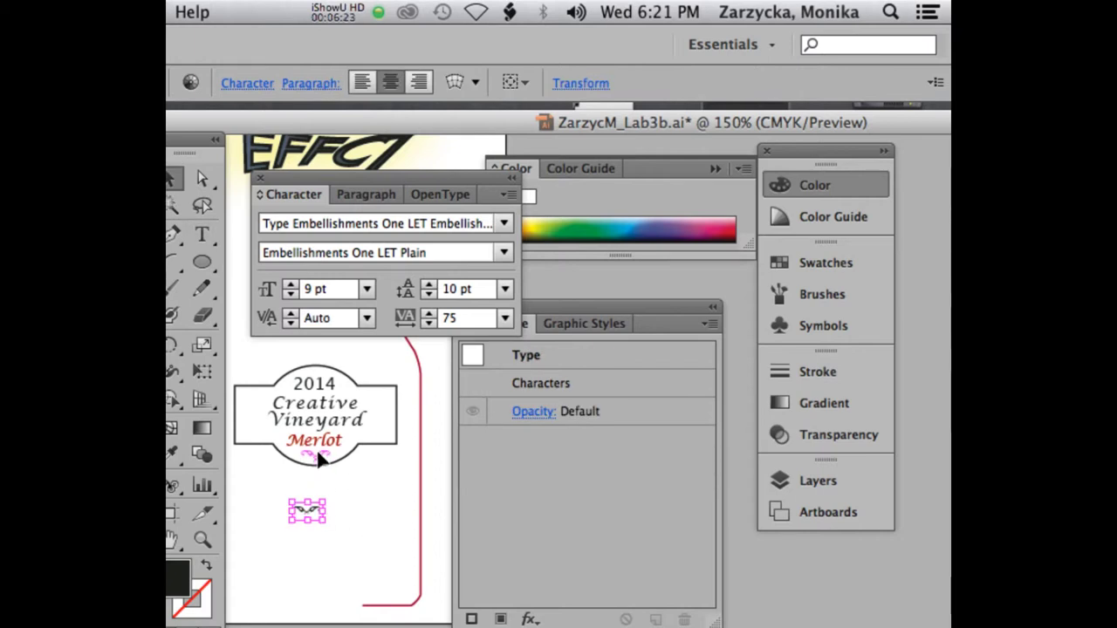
drag(316, 449, 316, 448)
click(356, 468)
Step: Set the "Creative Vineyard" text to 9 pt size with 9 pt leading
click(328, 422)
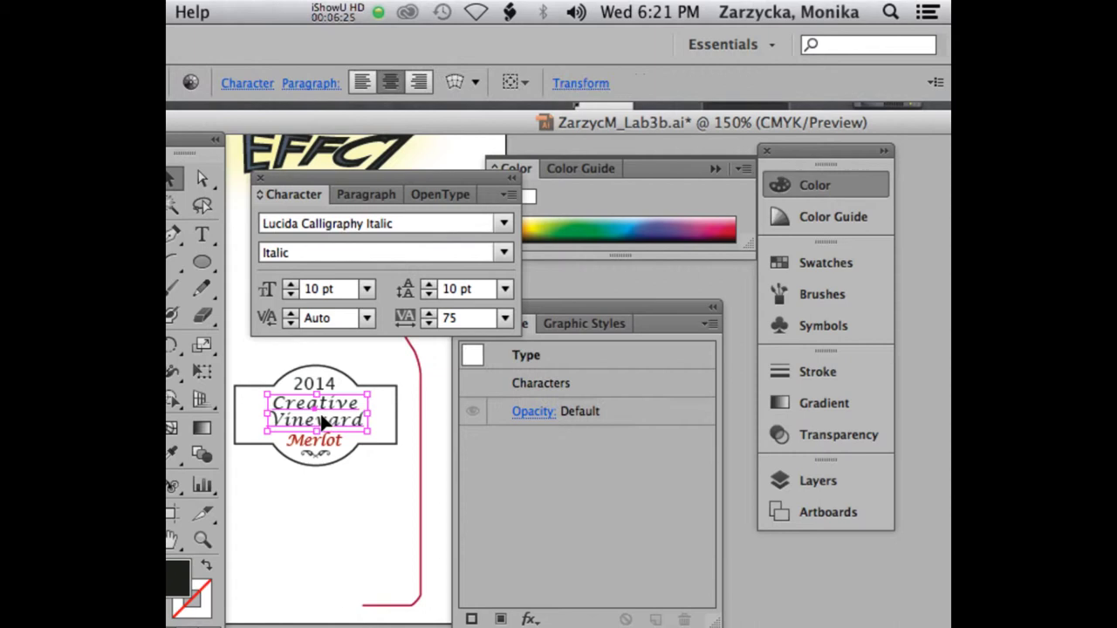
click(368, 288)
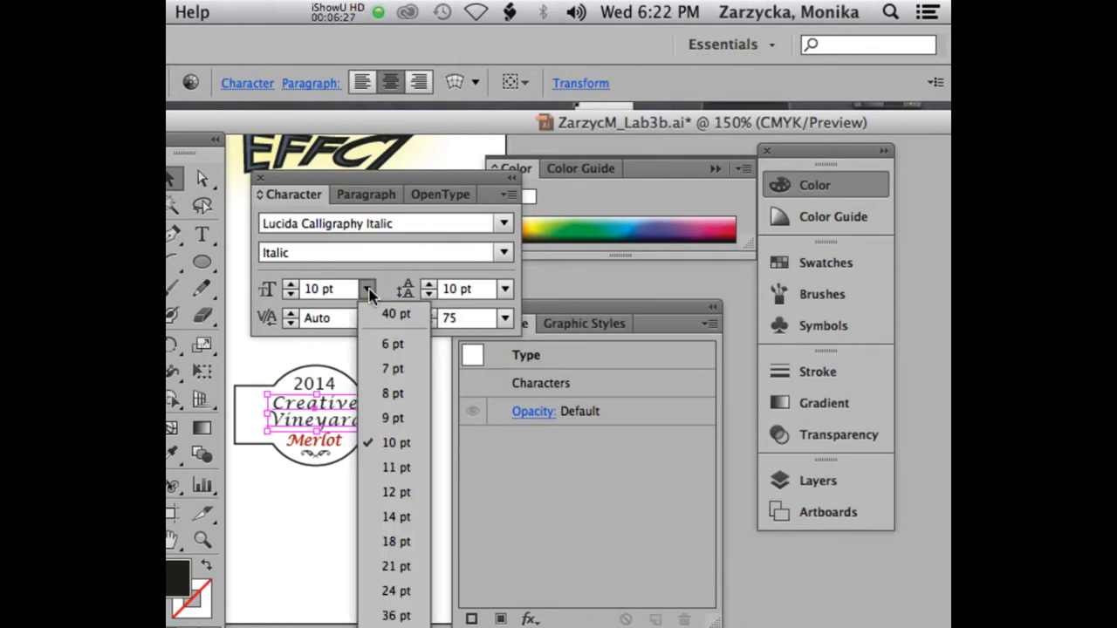
click(397, 414)
click(505, 290)
click(526, 451)
click(400, 462)
Step: Reduce the "Merlot" text to 8 pt
click(334, 434)
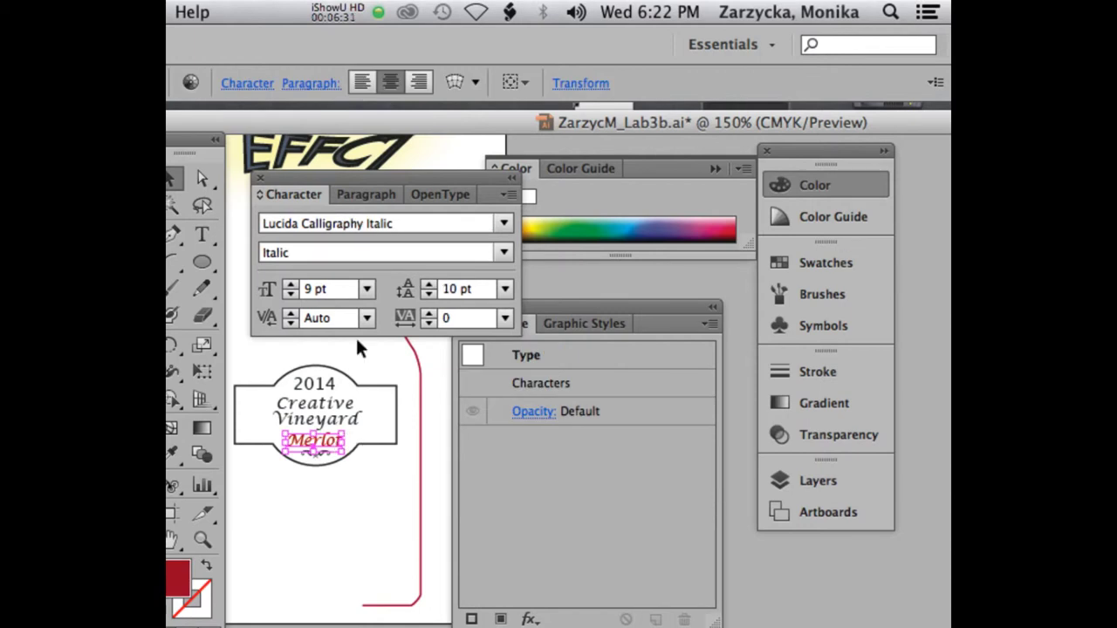
click(366, 288)
click(395, 392)
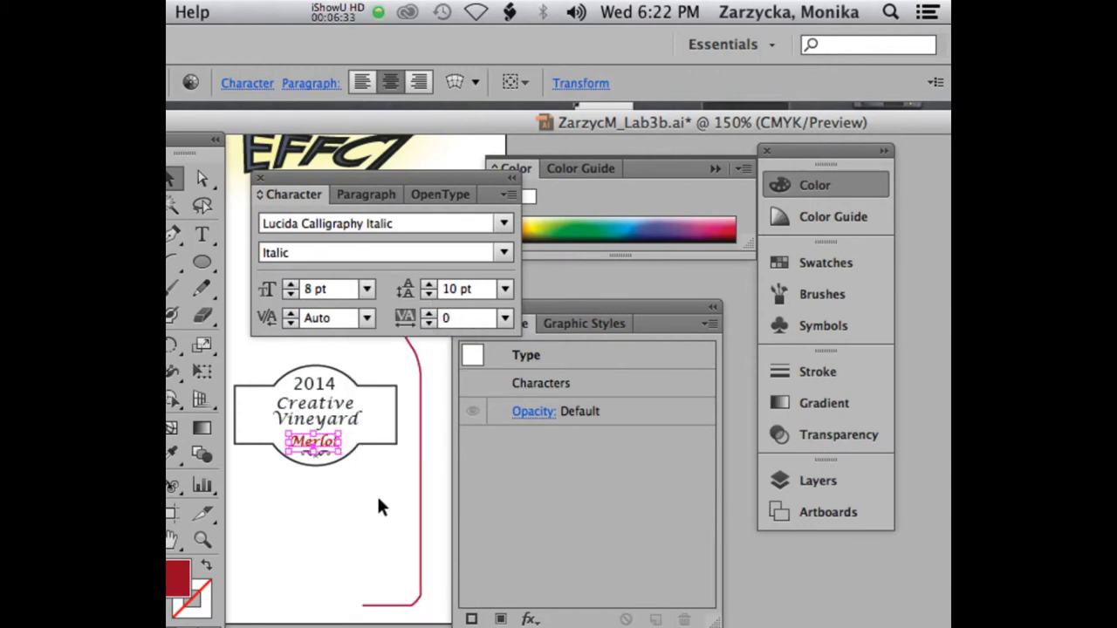
click(382, 506)
click(332, 449)
click(375, 457)
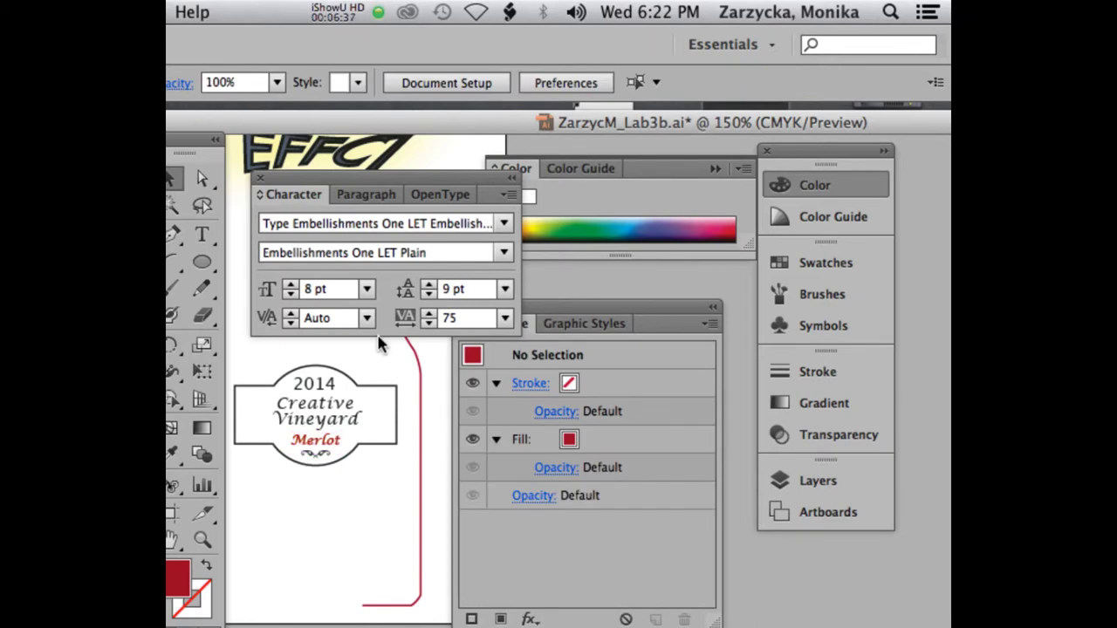
click(328, 8)
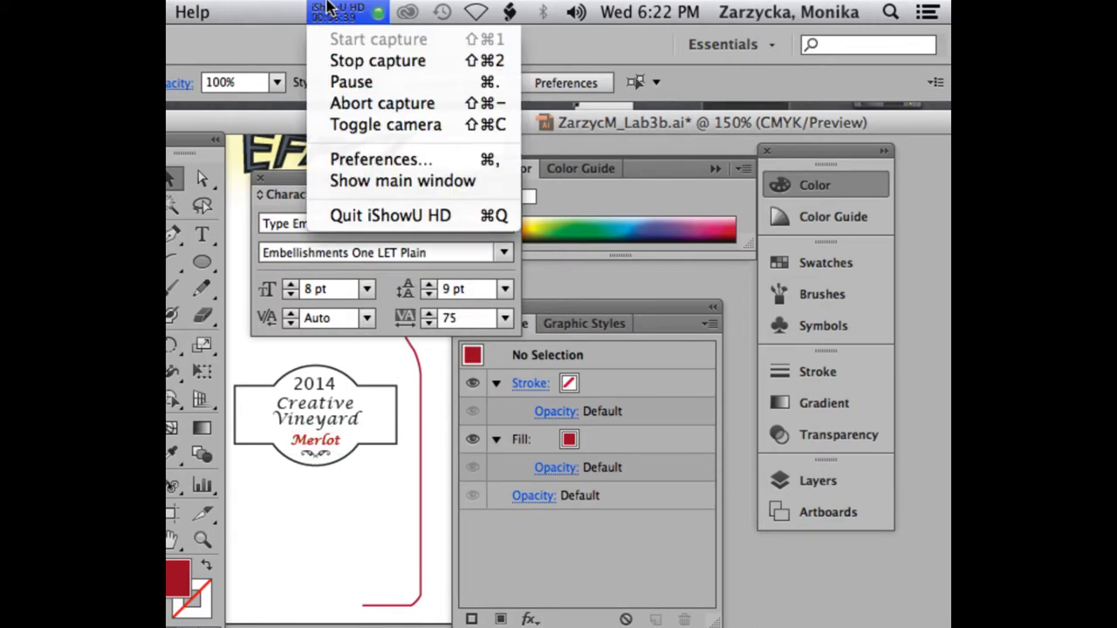
click(349, 81)
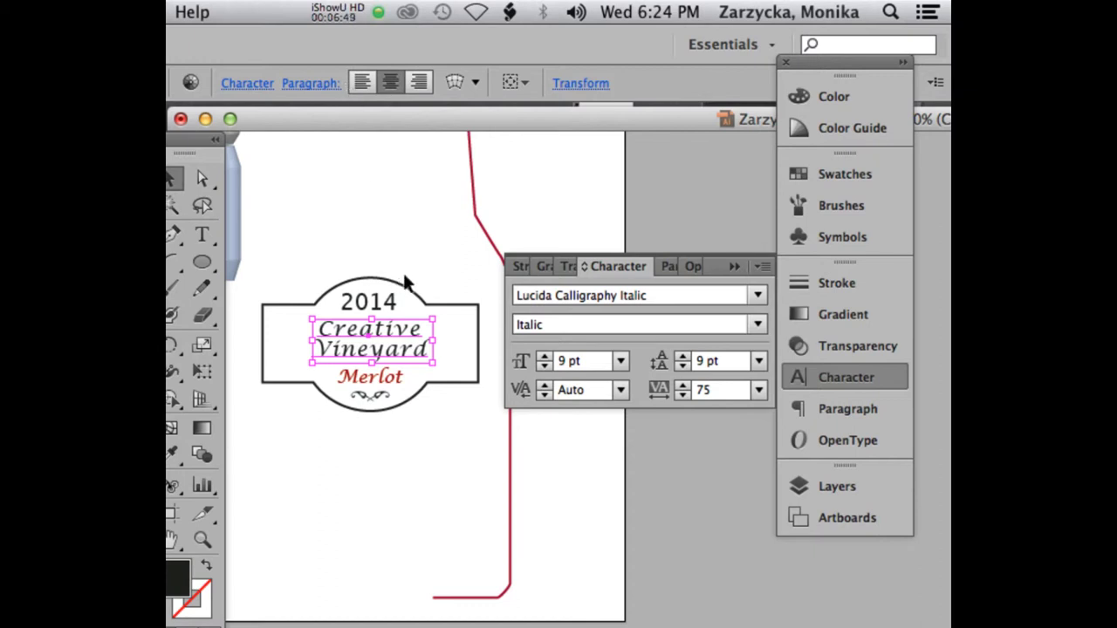
Step: Select the outline, texts and ornament of the label and save them as a new symbol named "label"
drag(281, 244, 436, 436)
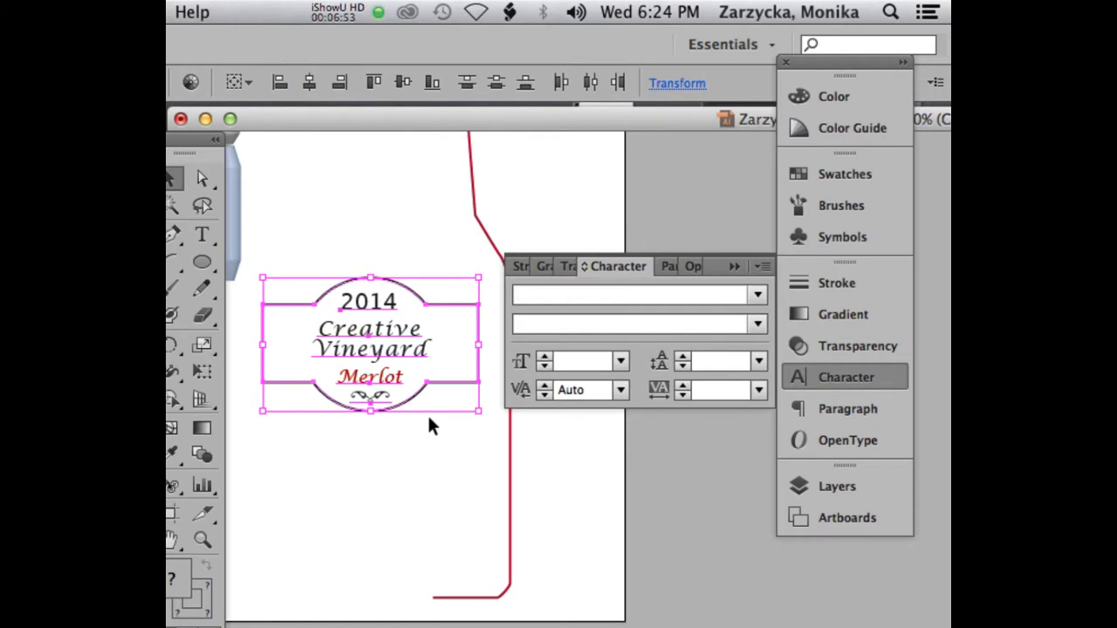
click(858, 233)
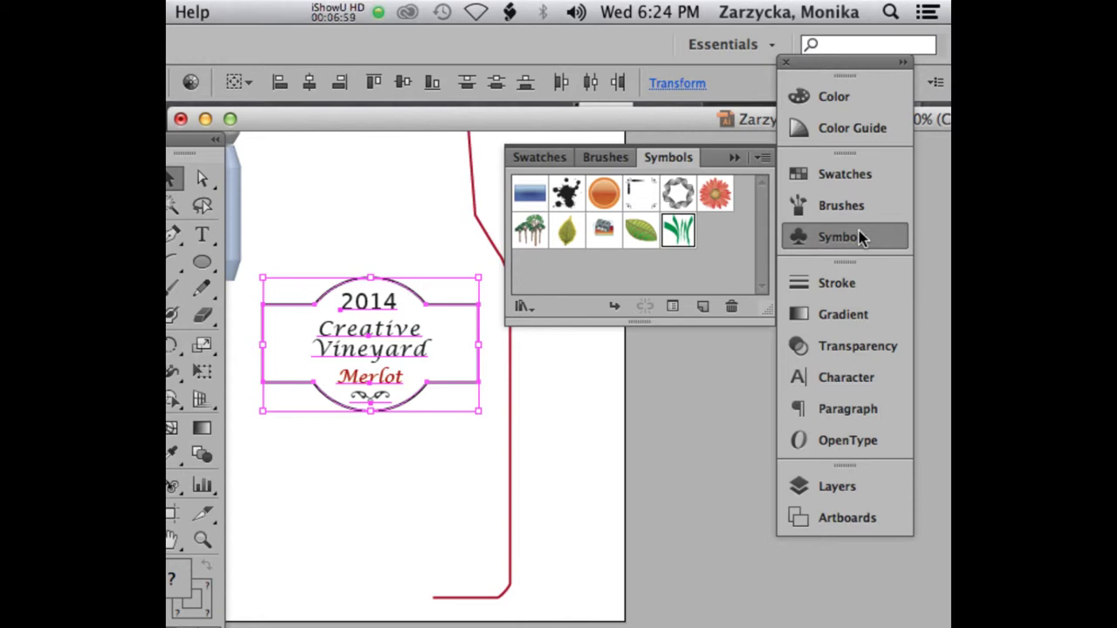
click(700, 307)
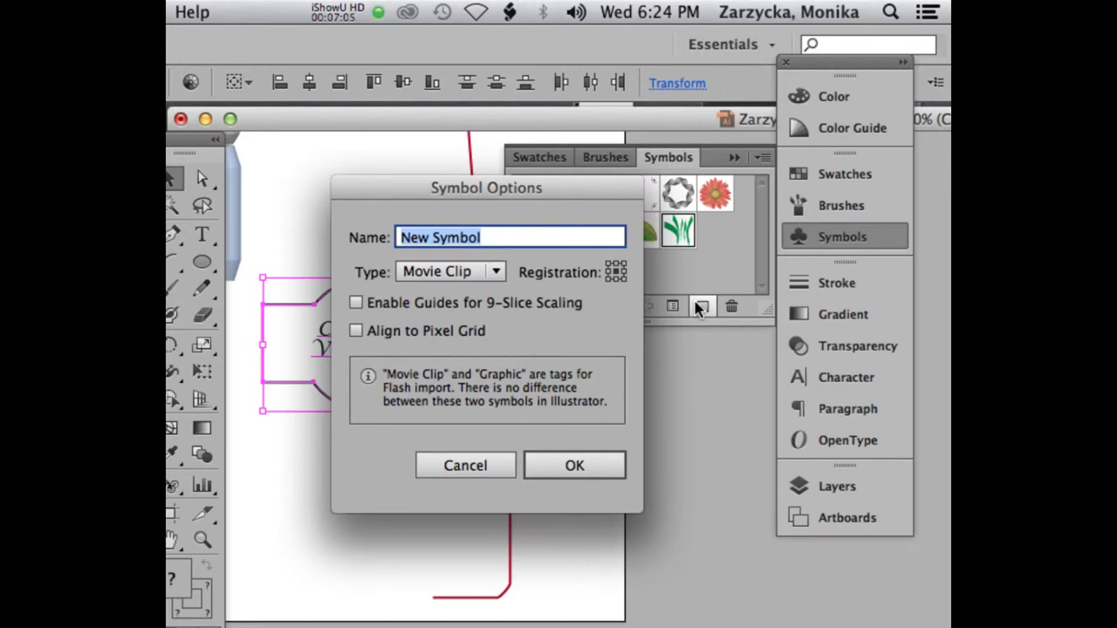
text(label)
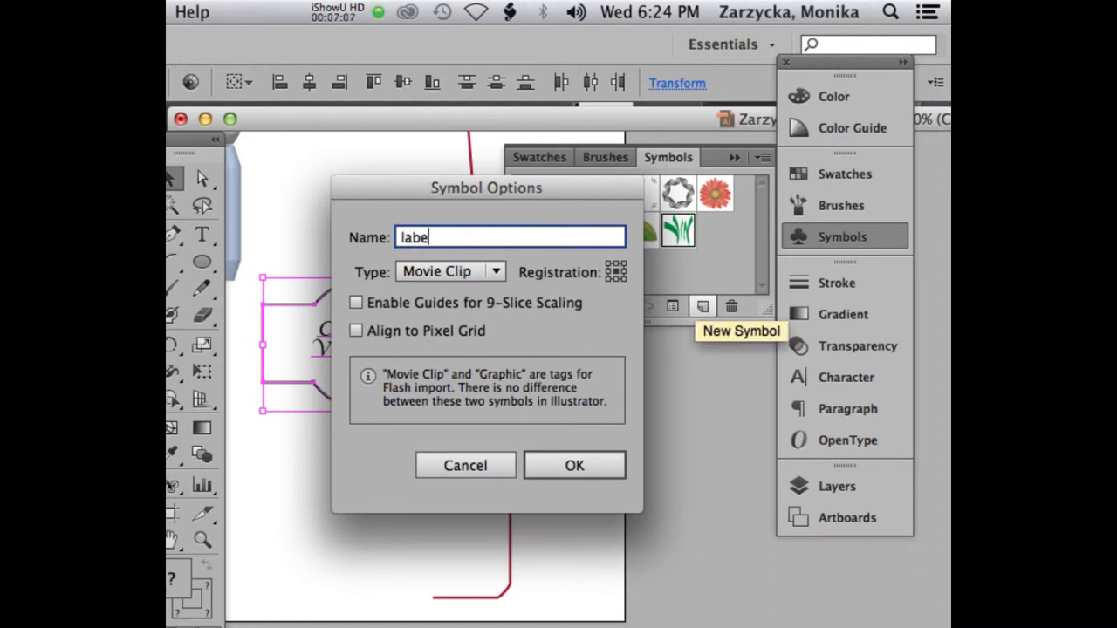
click(602, 460)
click(340, 6)
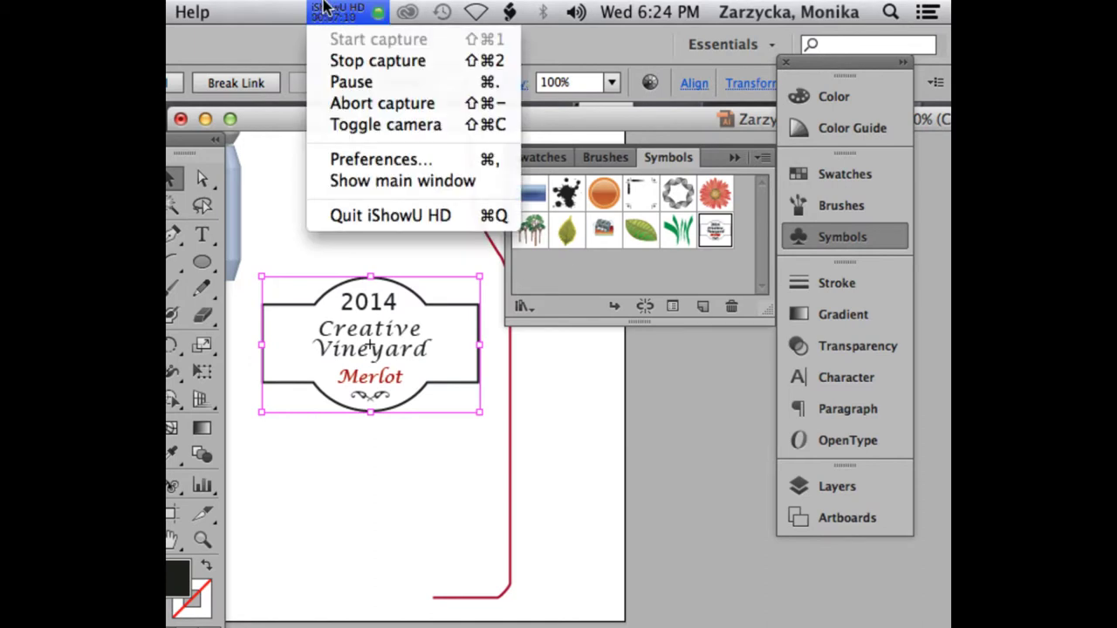
click(377, 243)
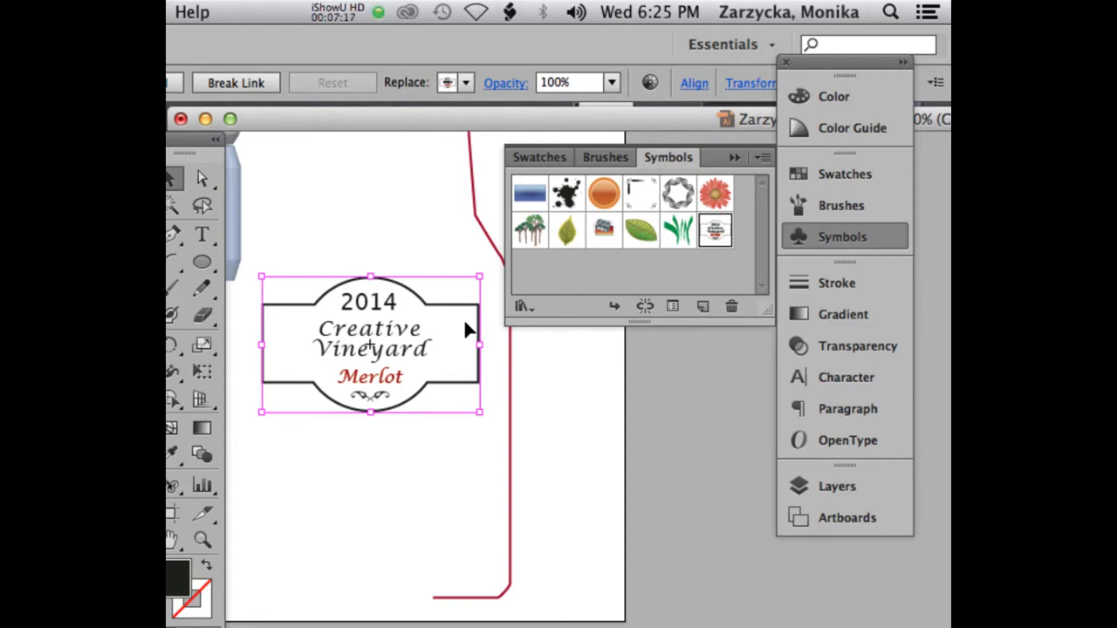
Step: Delete the label artwork from the artboard, keeping only its saved symbol
key(Delete)
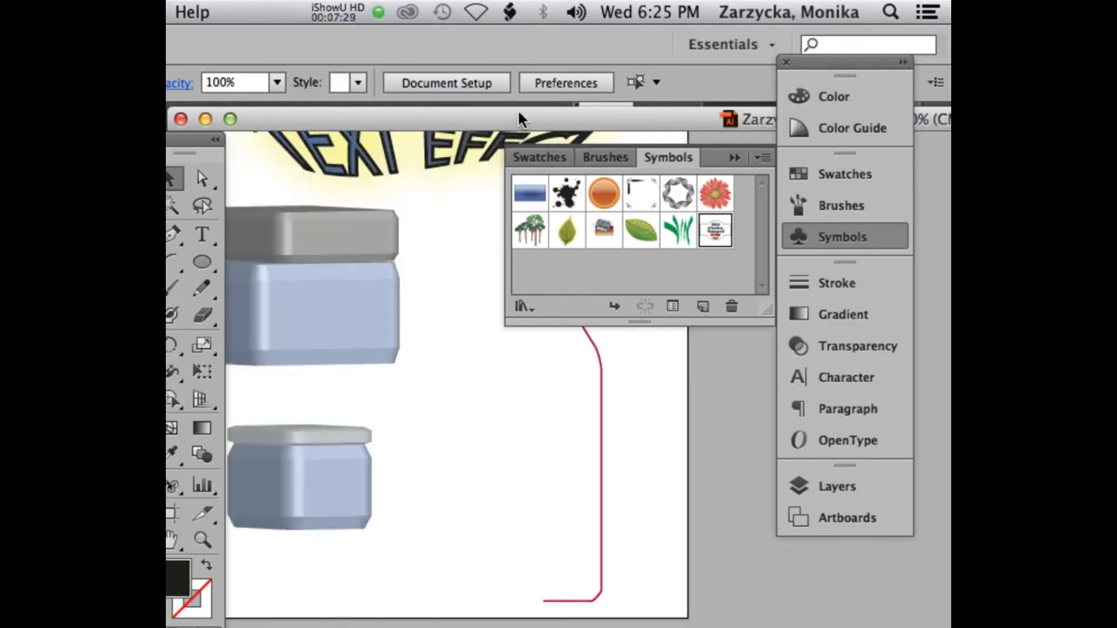
click(733, 158)
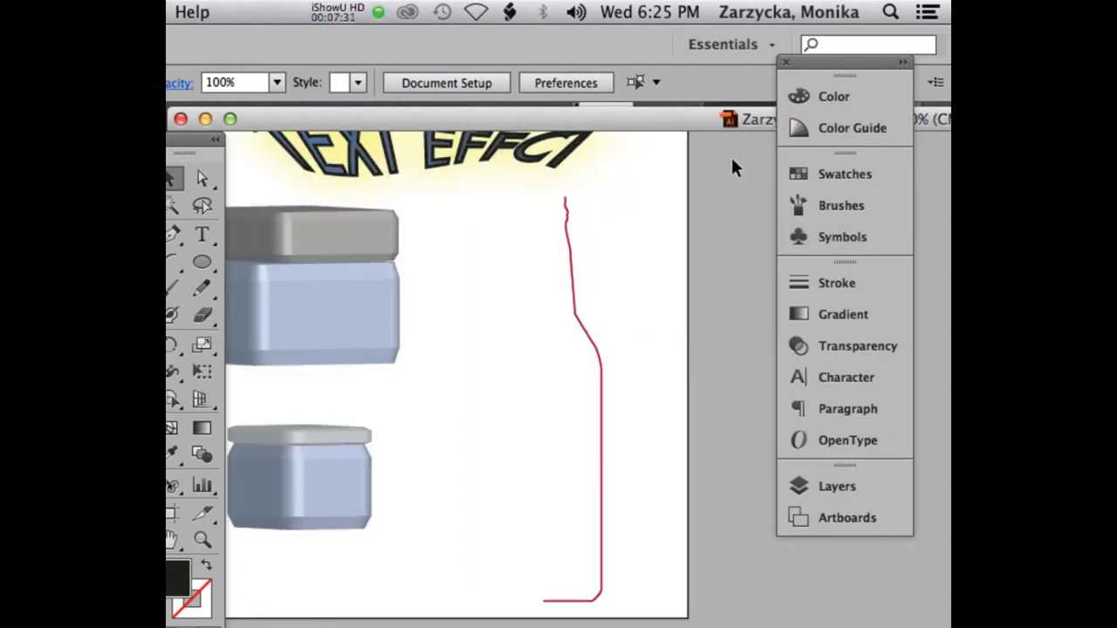
Step: Start a 3D Revolve effect on the red bottle profile and turn on its preview
click(567, 232)
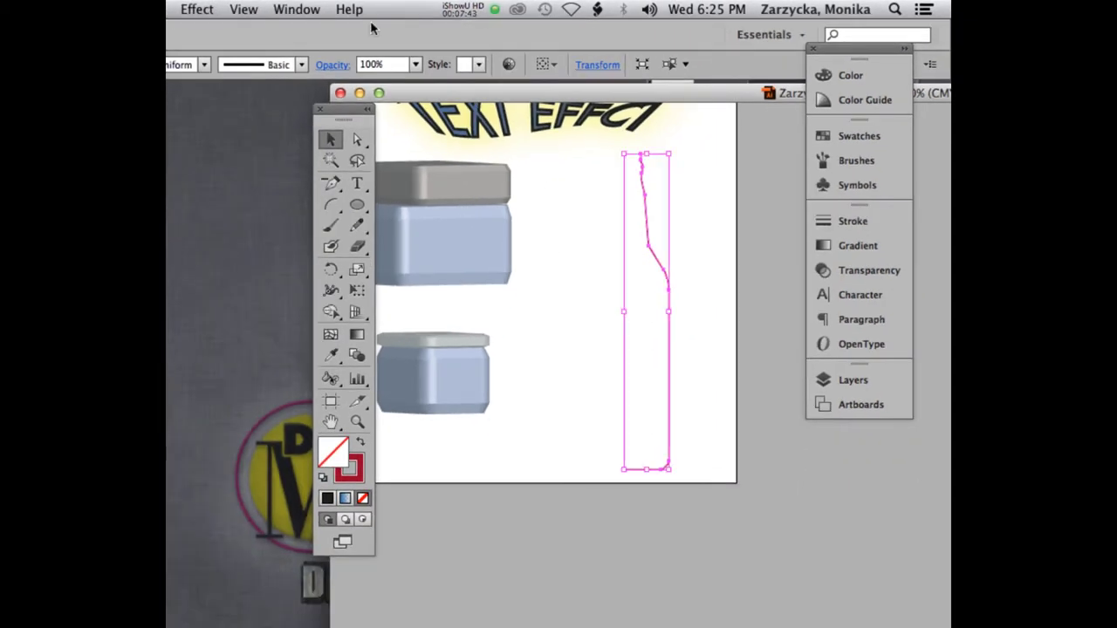
click(197, 9)
mouse_move(271, 121)
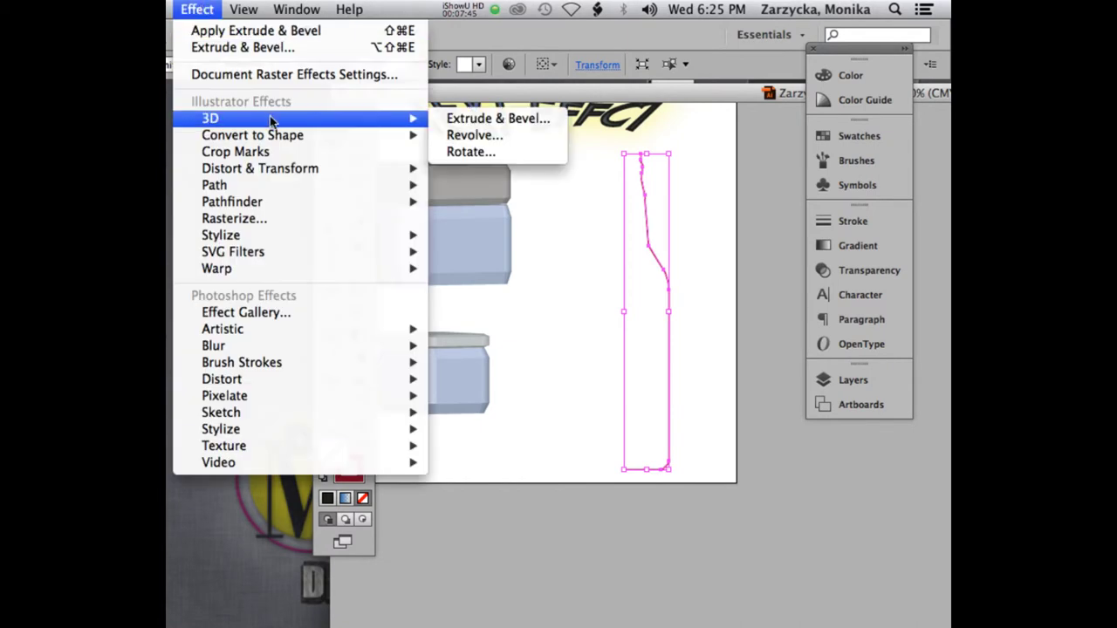
click(456, 136)
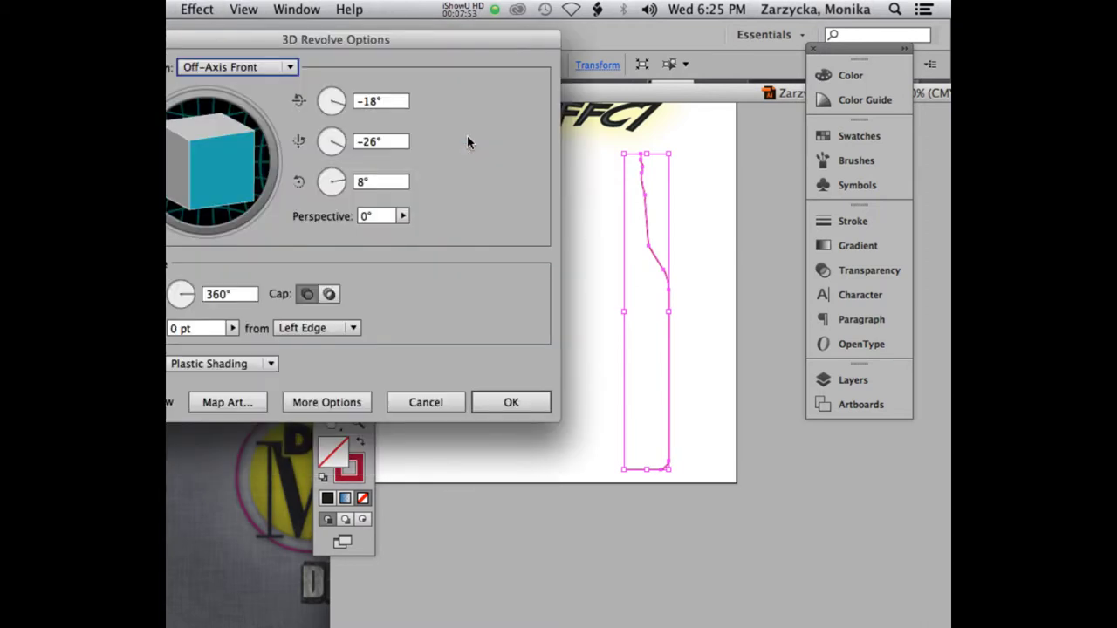
drag(288, 39, 312, 68)
click(247, 400)
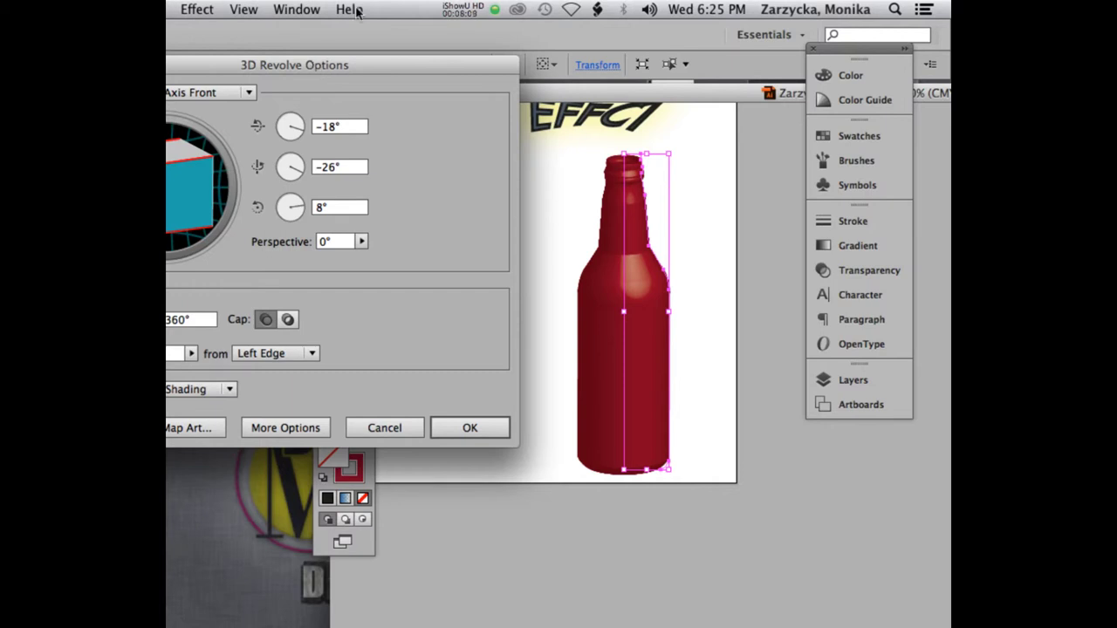
Step: Expand the 3D Revolve settings to include the surface lighting options and move the dialog clear of the bottle
click(452, 13)
drag(278, 65, 399, 63)
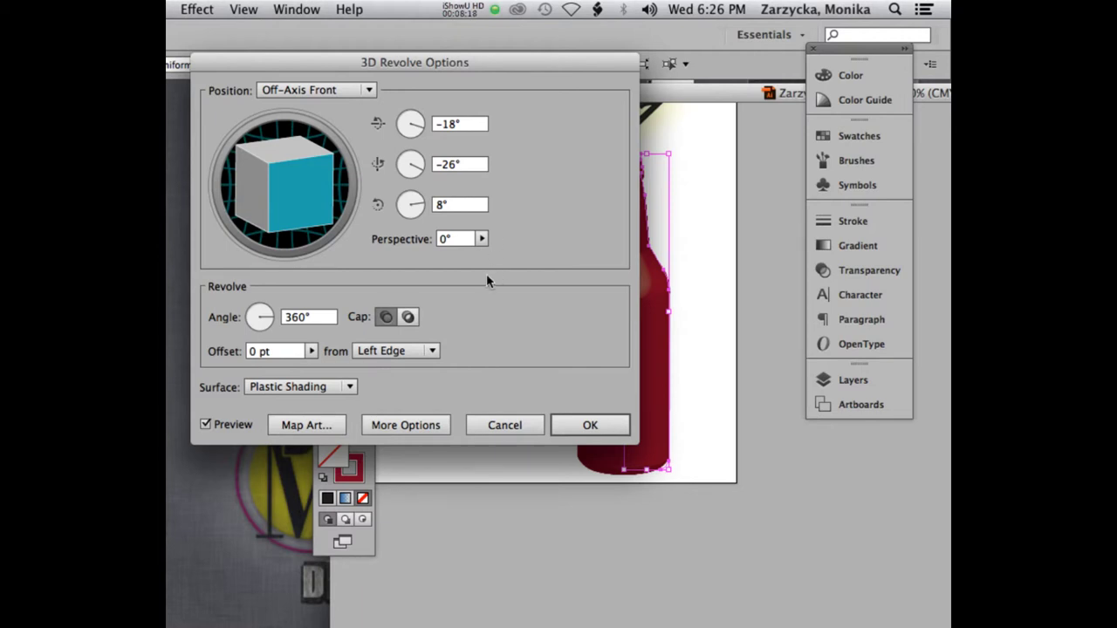
click(410, 425)
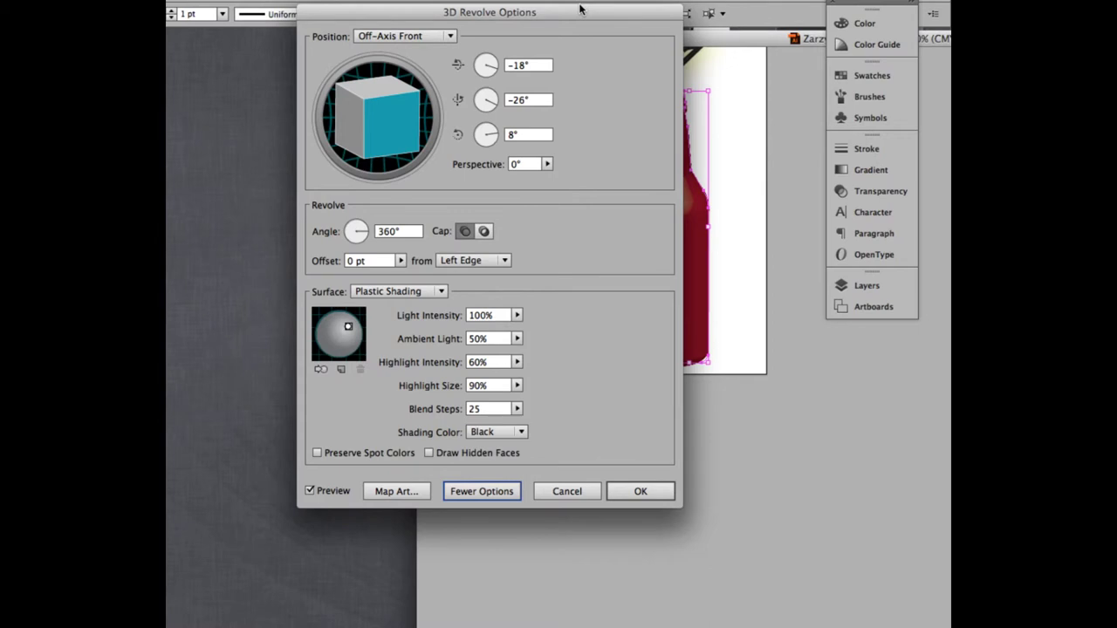
drag(581, 9, 422, 10)
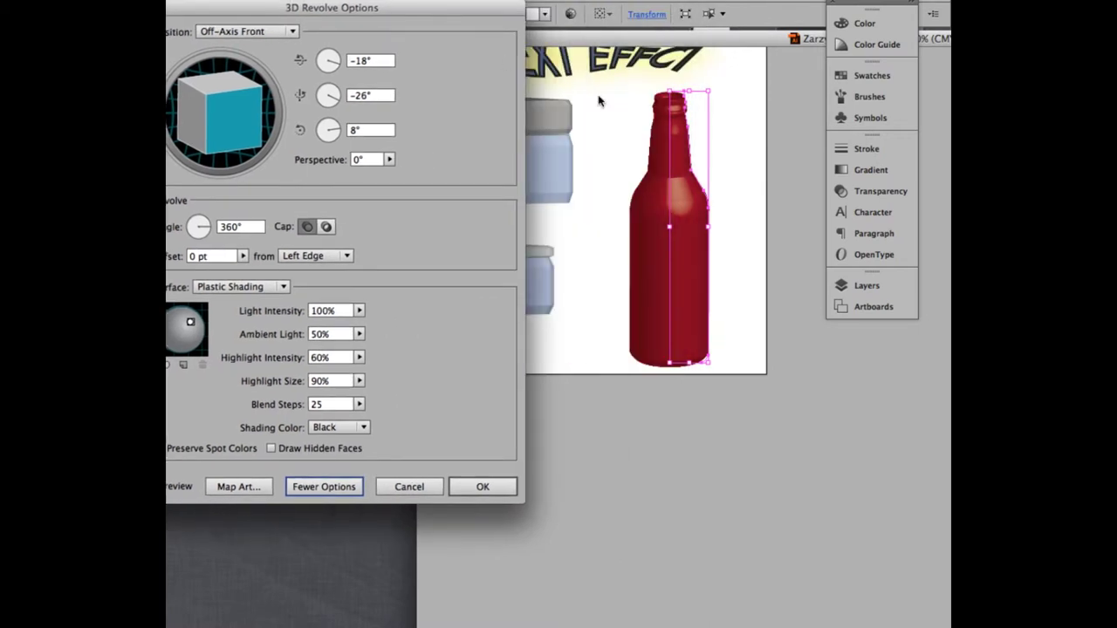
Step: Add a second light to the surface lighting and place it low on the light sphere, slightly left of its centre
drag(327, 50, 390, 43)
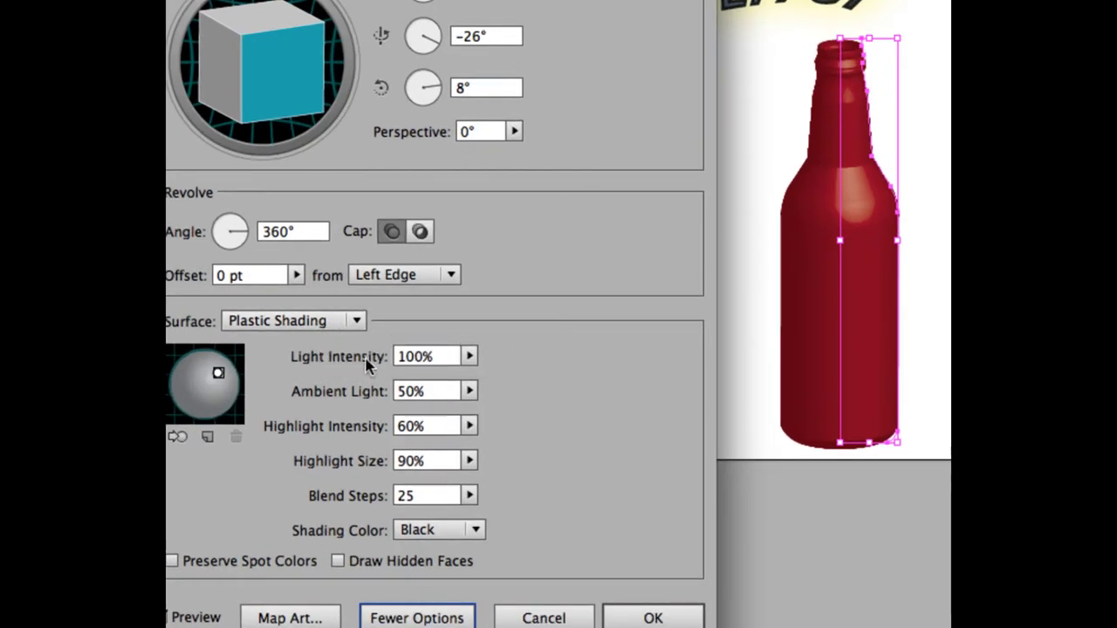
click(218, 373)
click(207, 438)
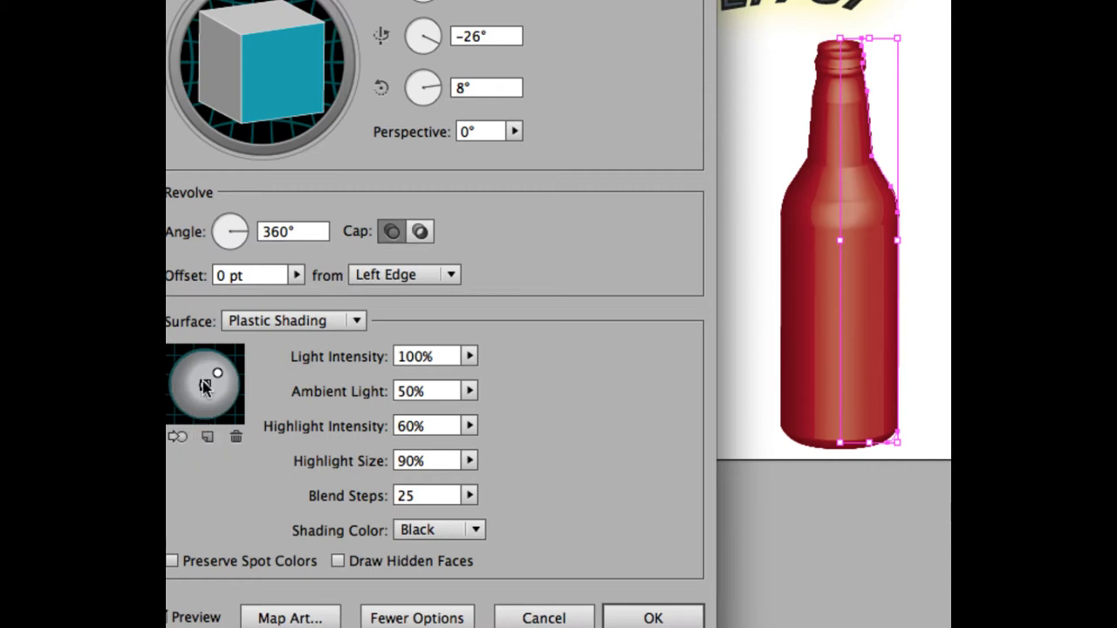
drag(204, 385, 222, 408)
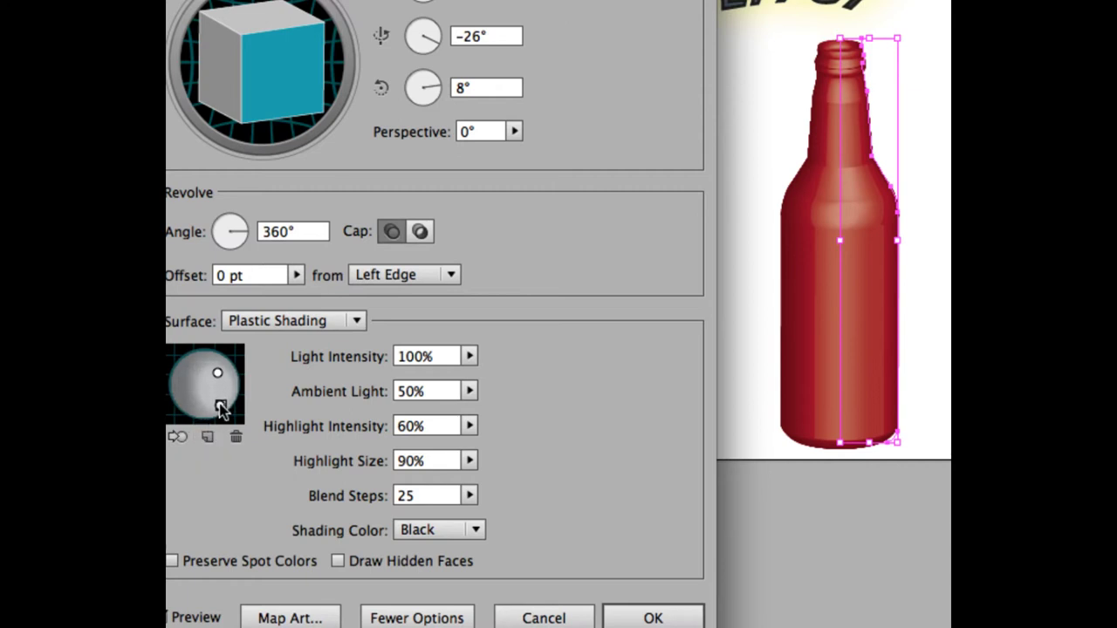
drag(219, 404, 203, 403)
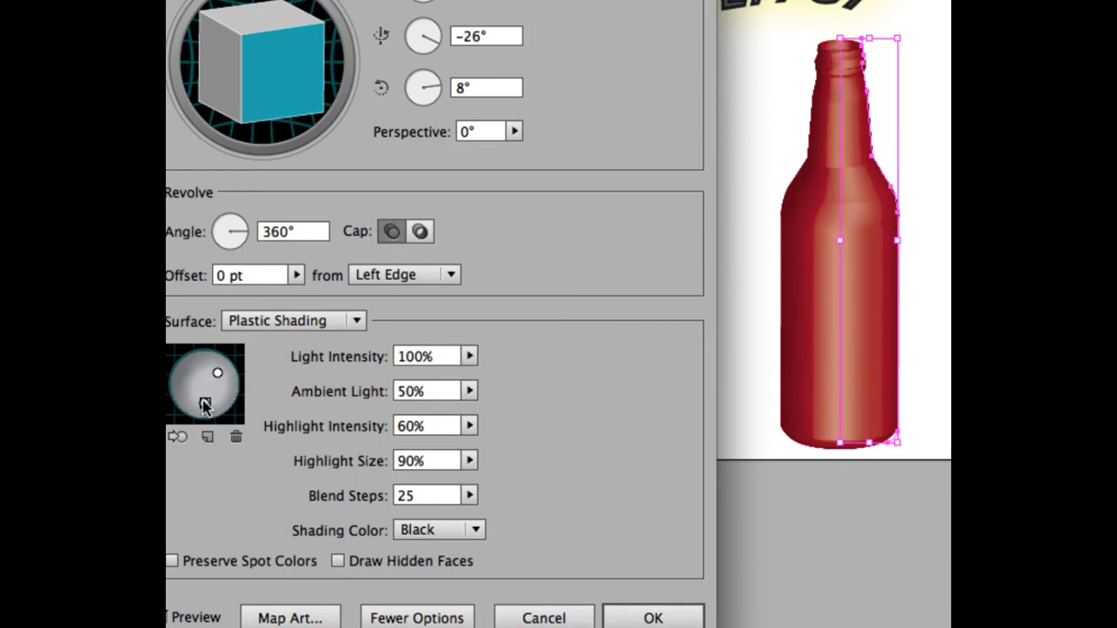
drag(204, 405, 200, 402)
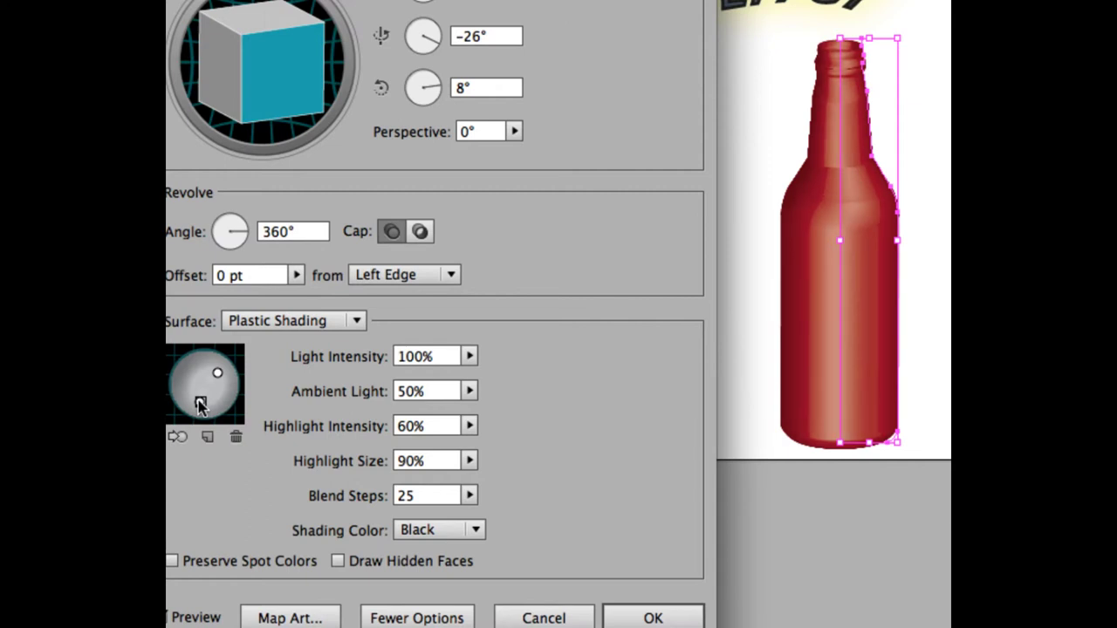
drag(200, 405, 202, 406)
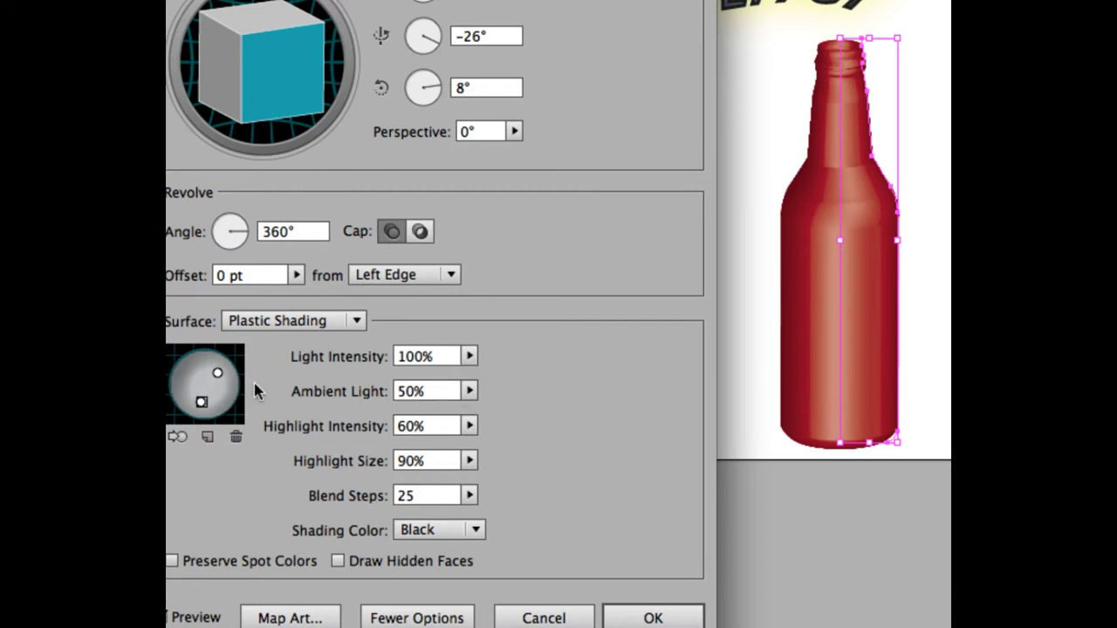
Step: Lower the second light's intensity to about 72%
click(469, 358)
drag(474, 374, 439, 381)
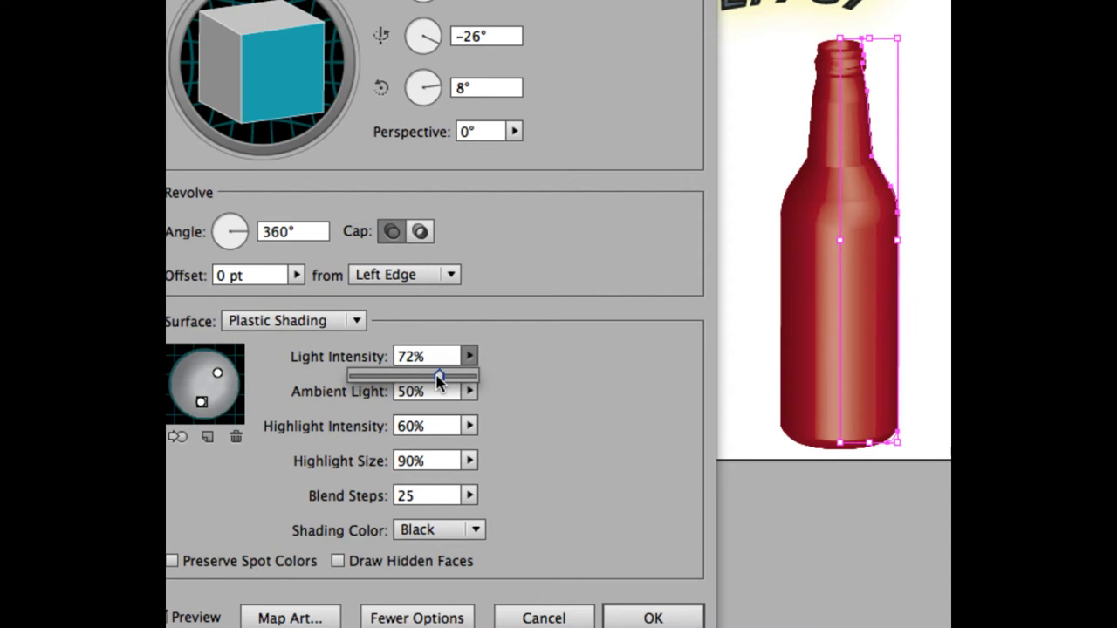
drag(437, 377, 442, 378)
Step: Try an 85% light intensity on the original upper light, ending back at 100%
click(217, 375)
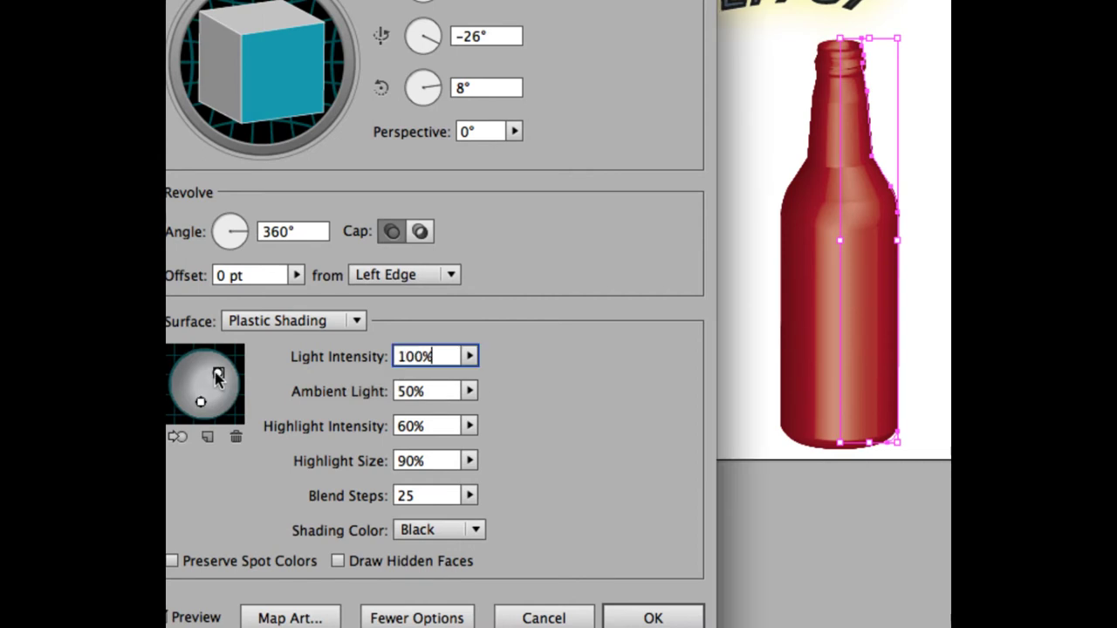
click(466, 356)
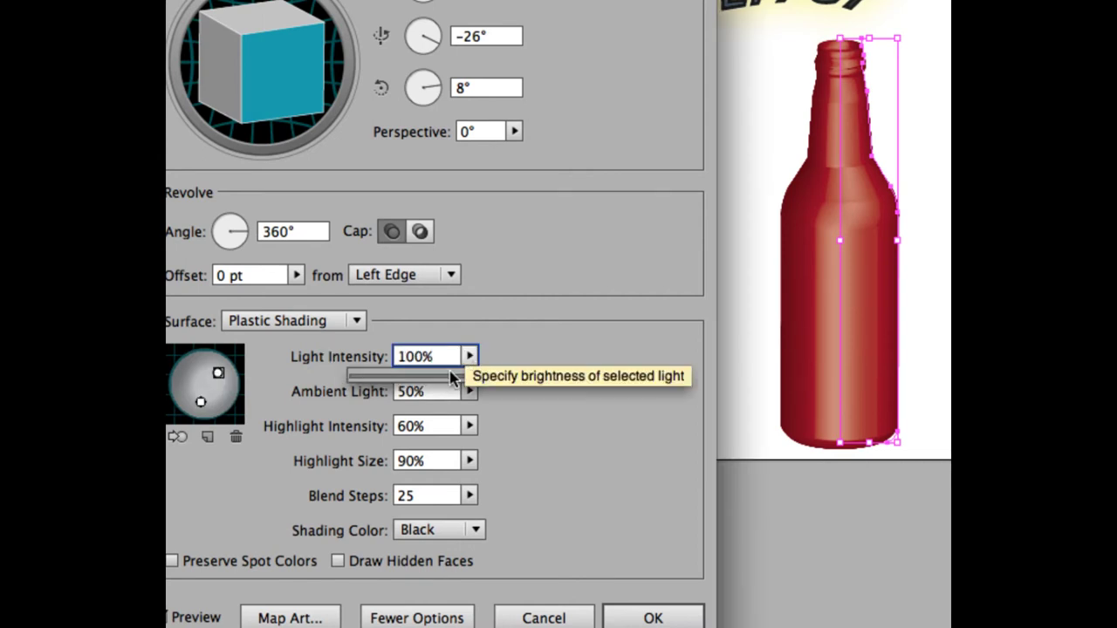
click(455, 376)
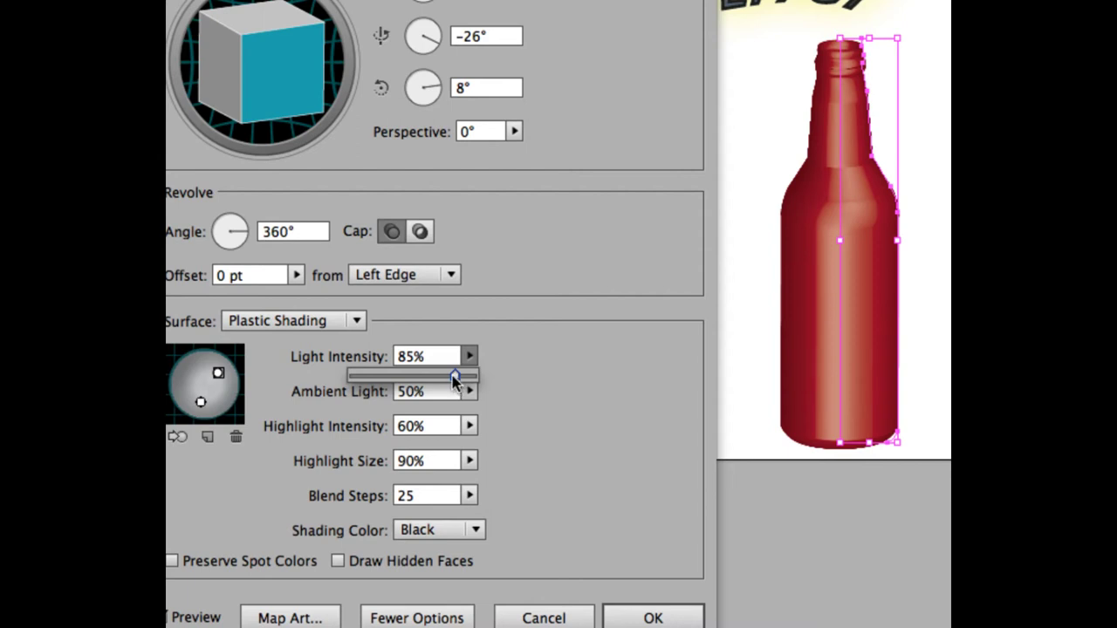
drag(454, 376, 478, 381)
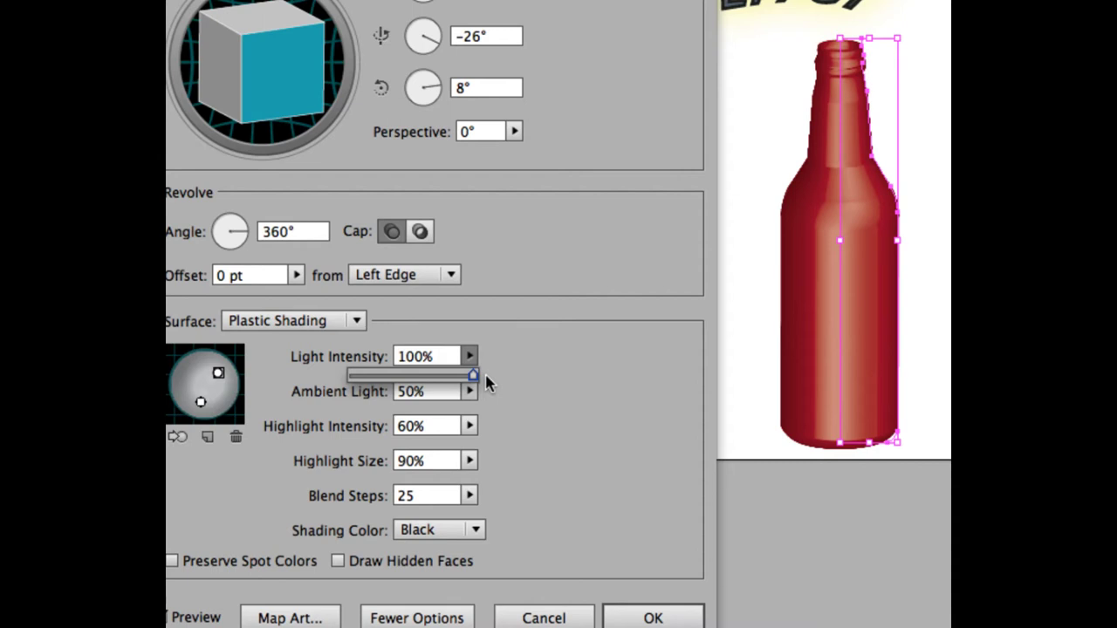
click(509, 381)
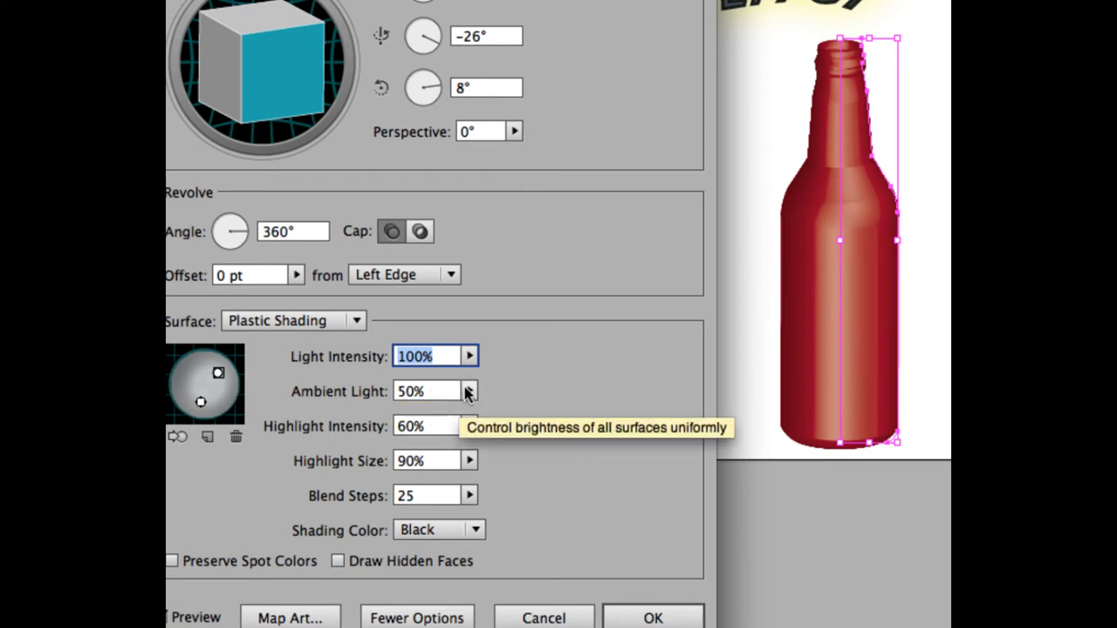
Step: Set the ambient light of the bottle's surface to 60%
click(469, 391)
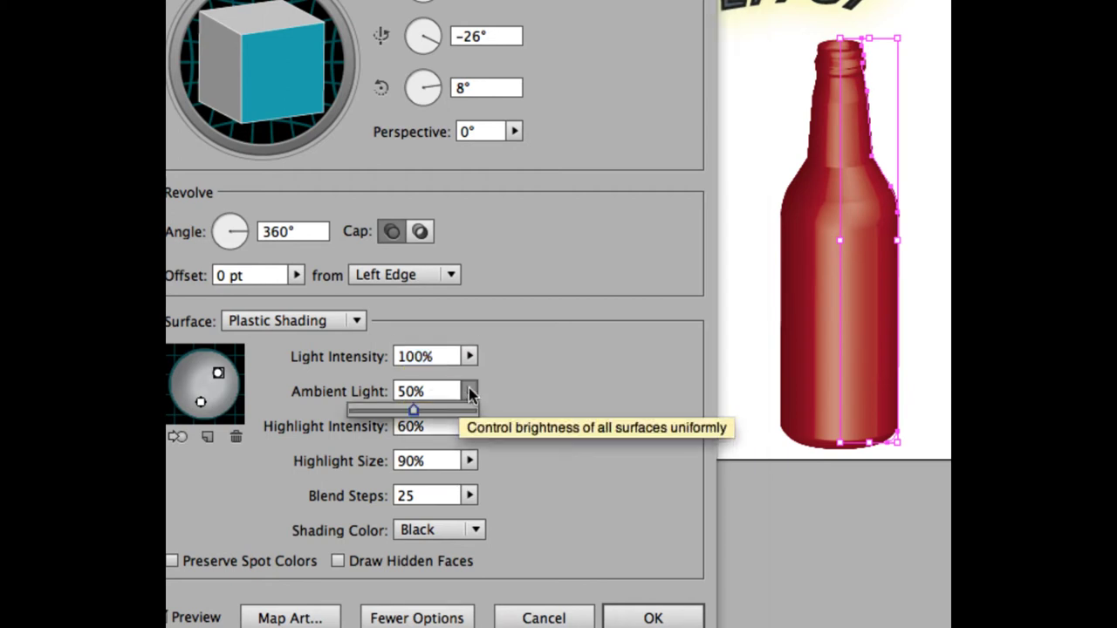
drag(414, 412, 434, 416)
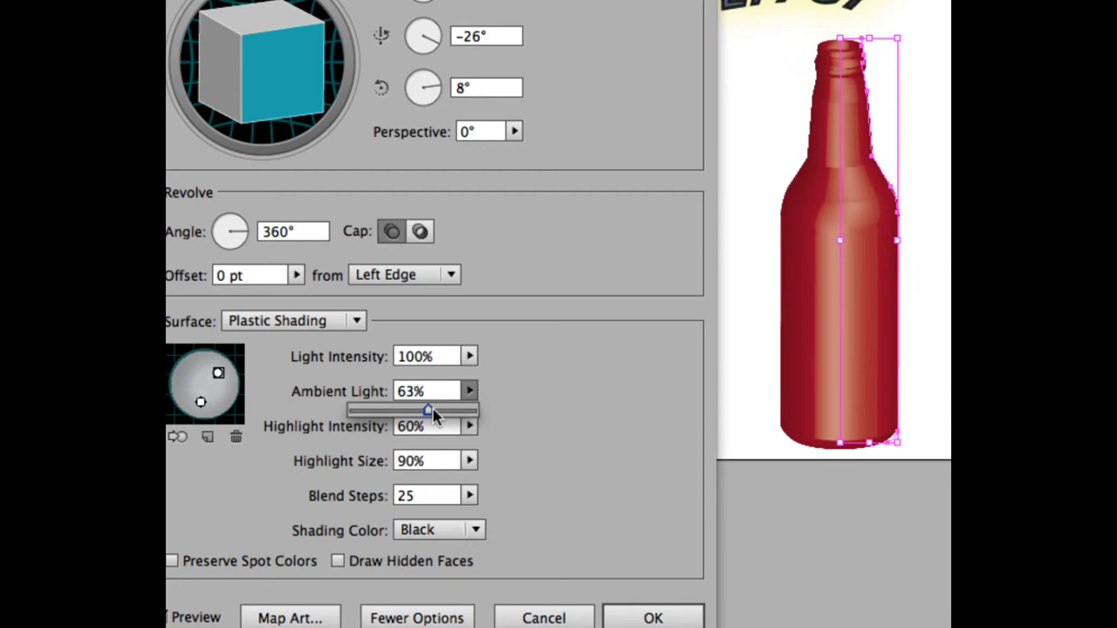
drag(432, 417, 424, 407)
click(512, 442)
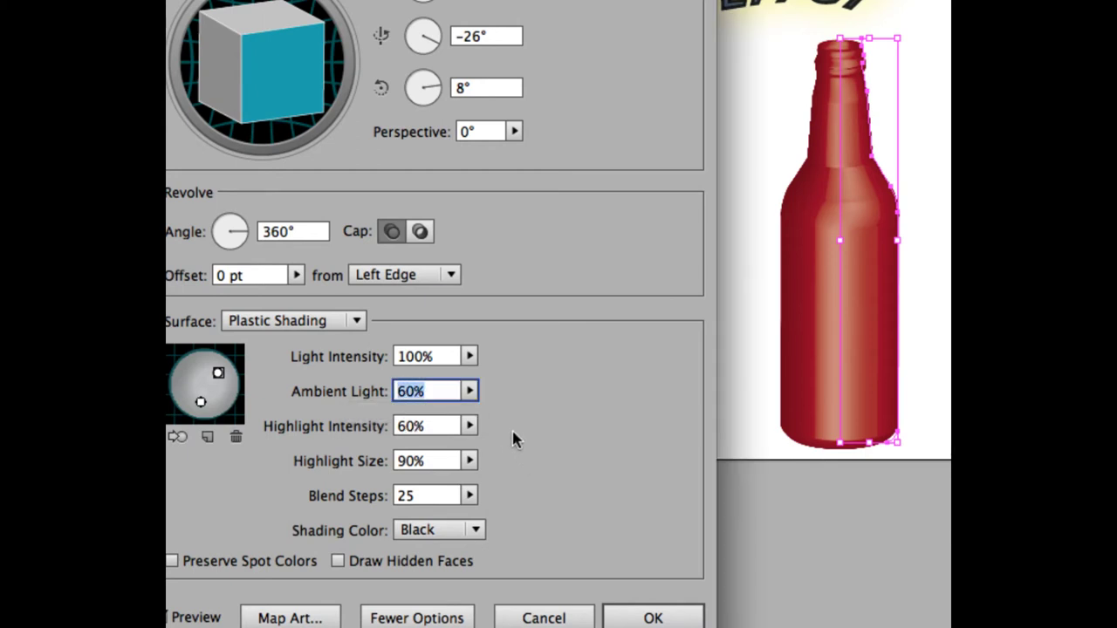
Step: Set the highlight intensity of the bottle's surface to 45%, trying 74% first
click(468, 426)
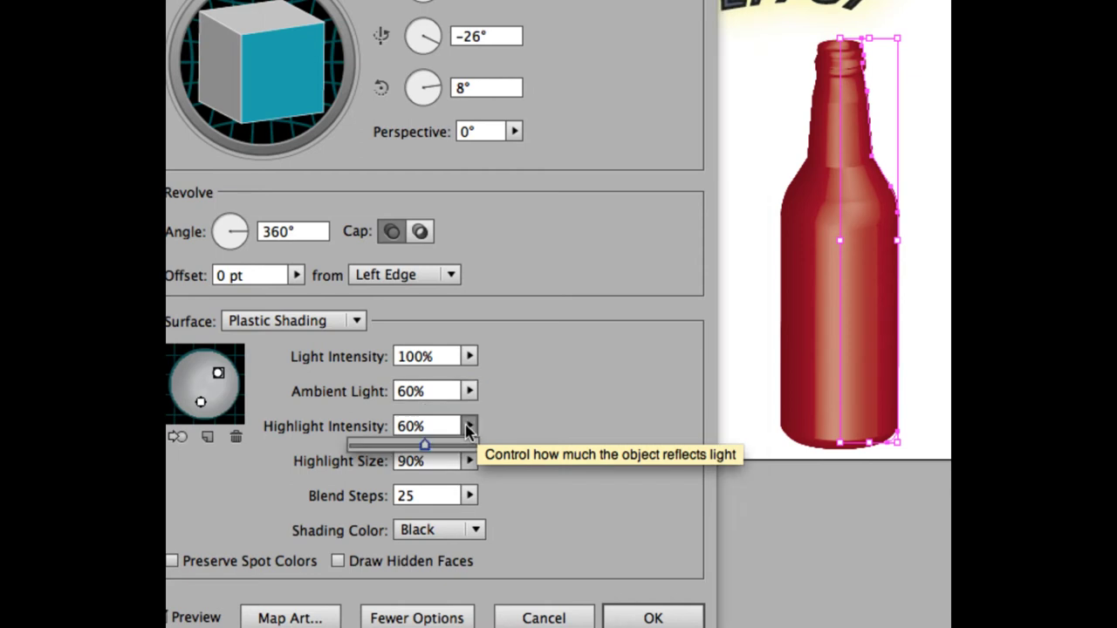
drag(425, 446, 443, 448)
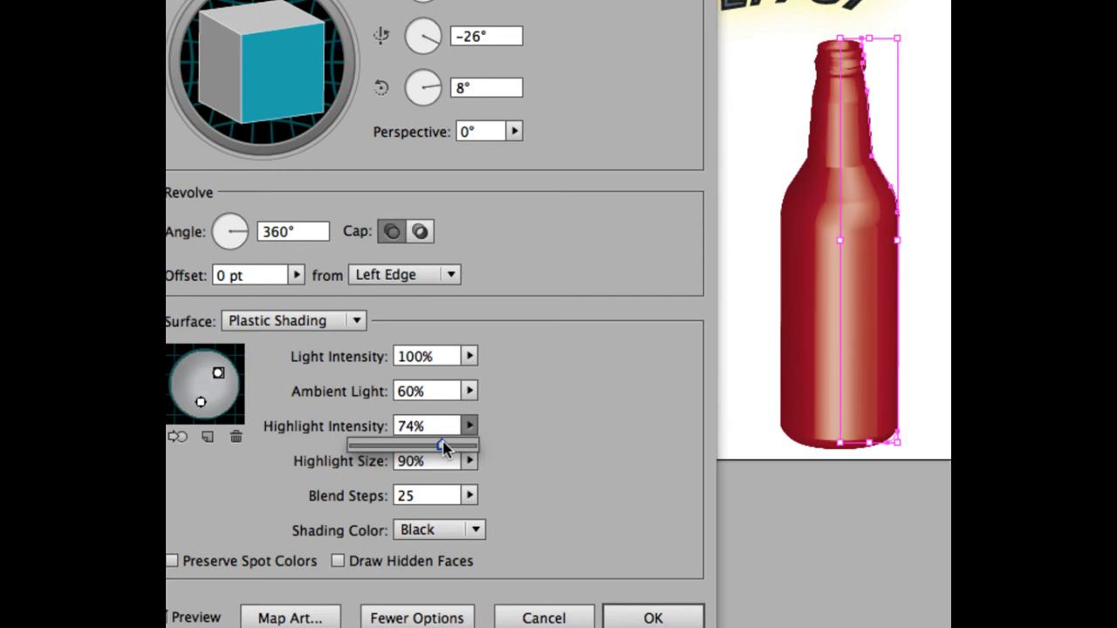
drag(442, 447, 409, 450)
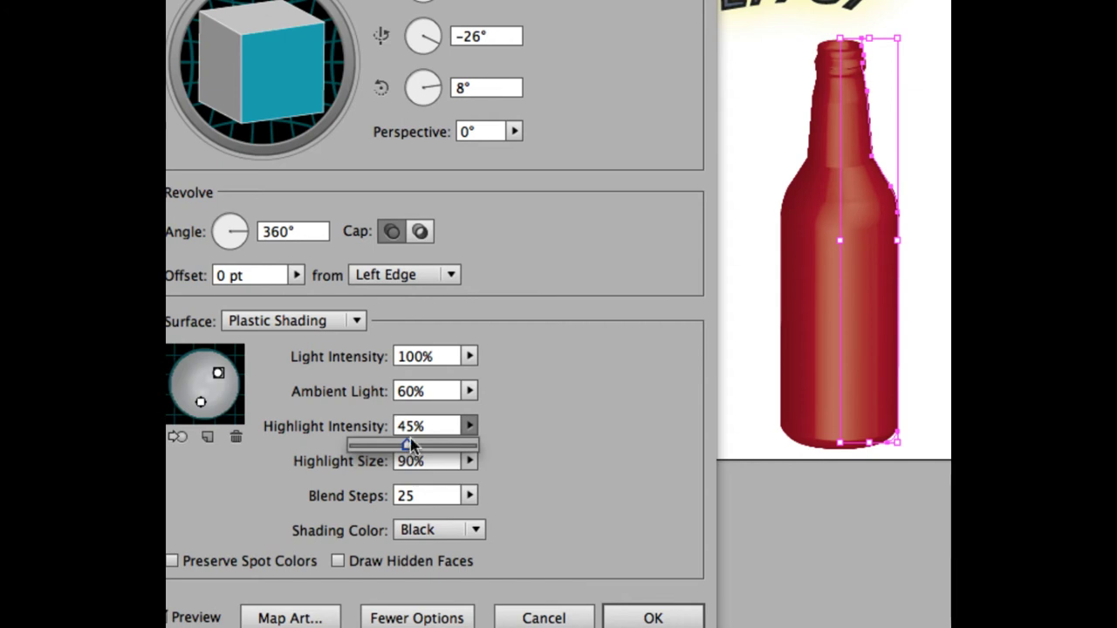
click(523, 434)
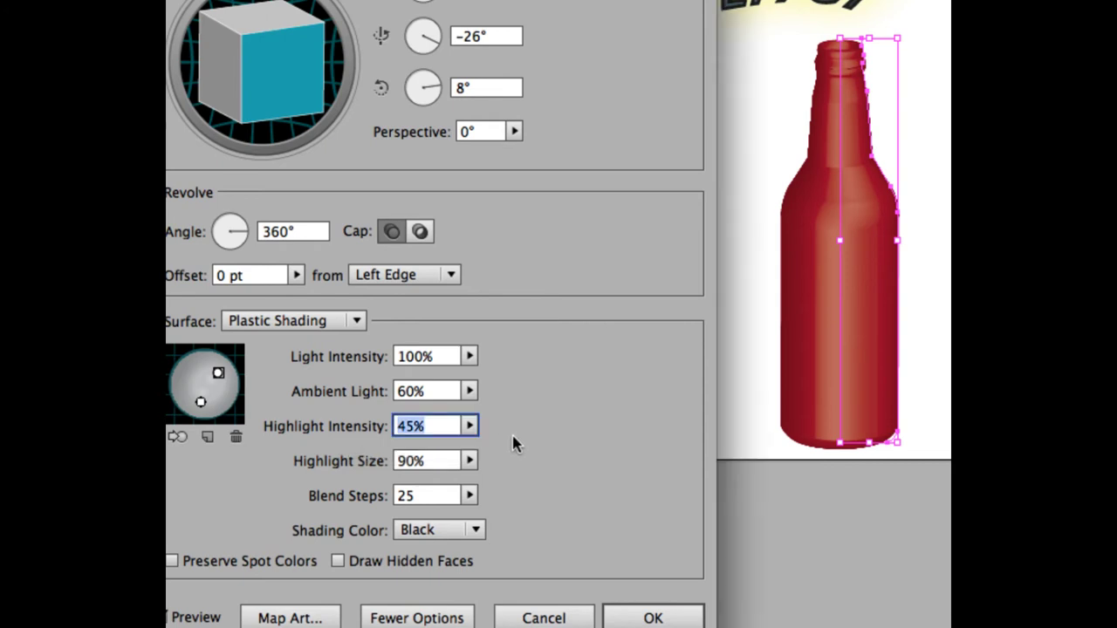
Step: Try highlight sizes of 32% and 100% on the bottle, ending back at 90%
click(470, 461)
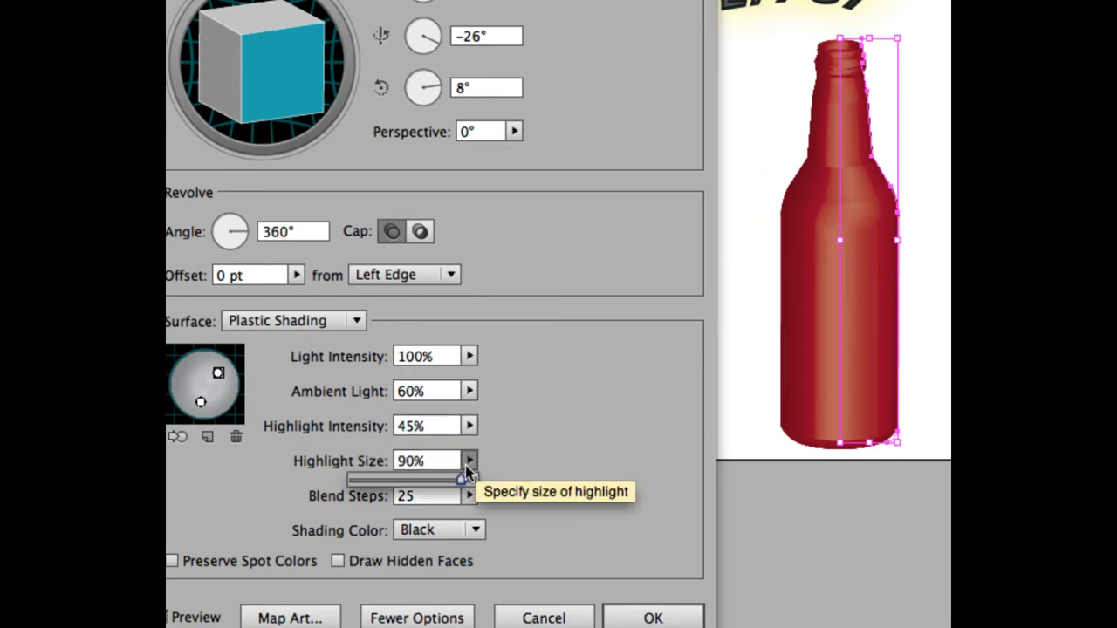
drag(461, 480, 388, 480)
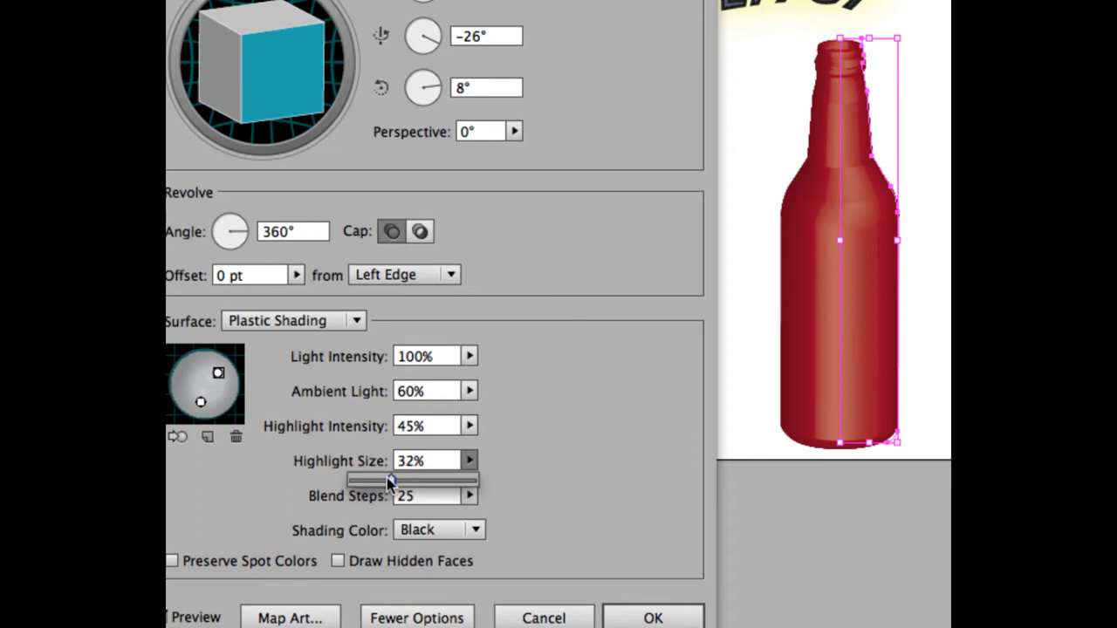
drag(388, 482, 492, 486)
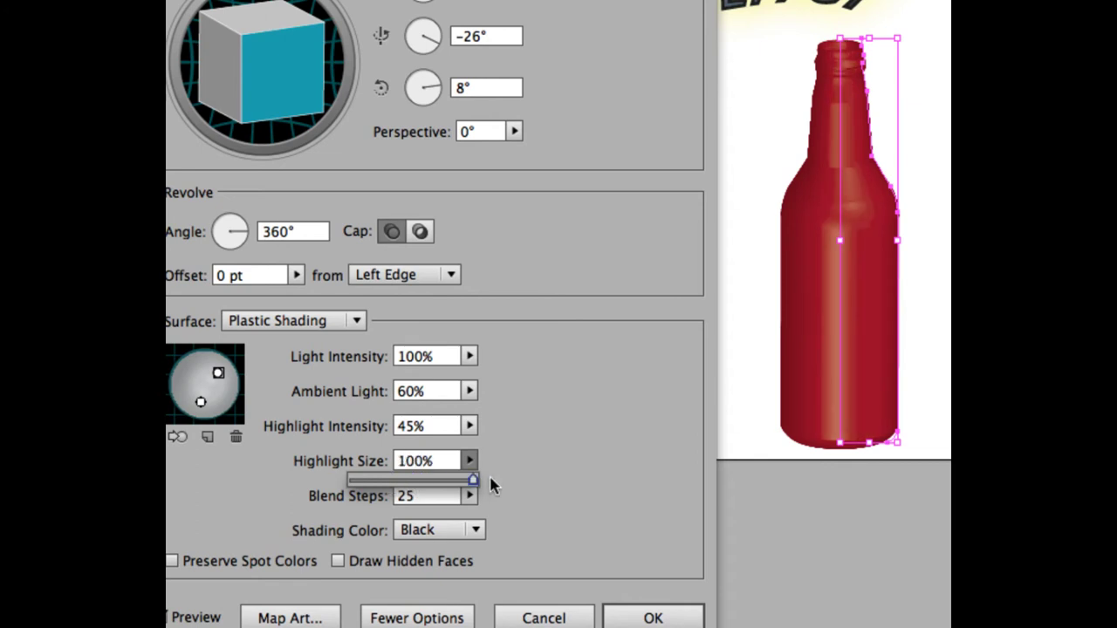
drag(472, 480, 461, 480)
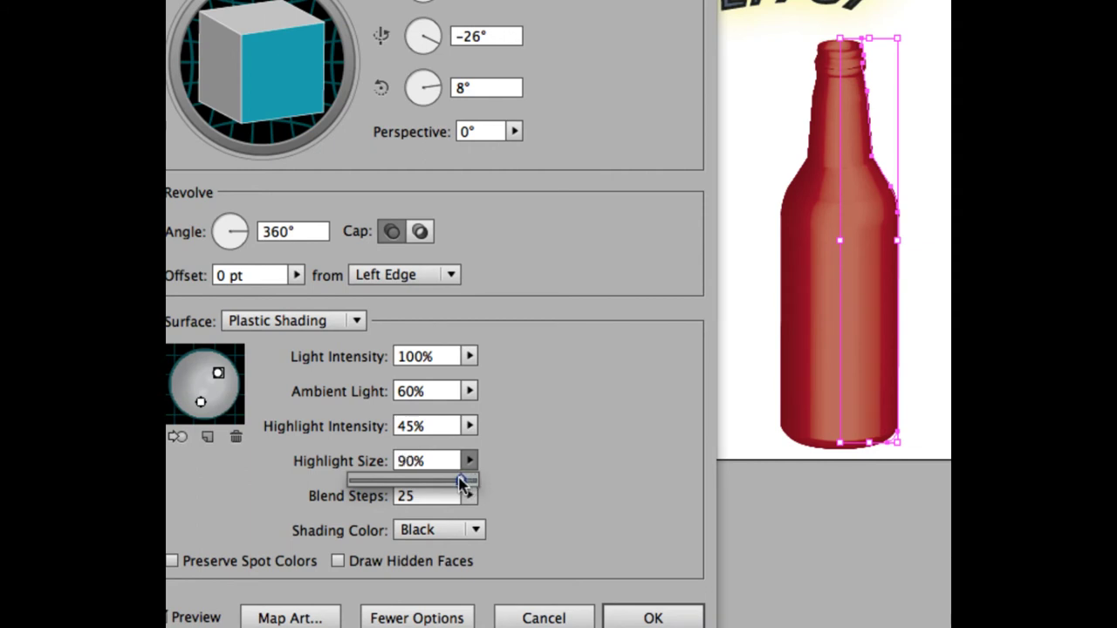
click(509, 465)
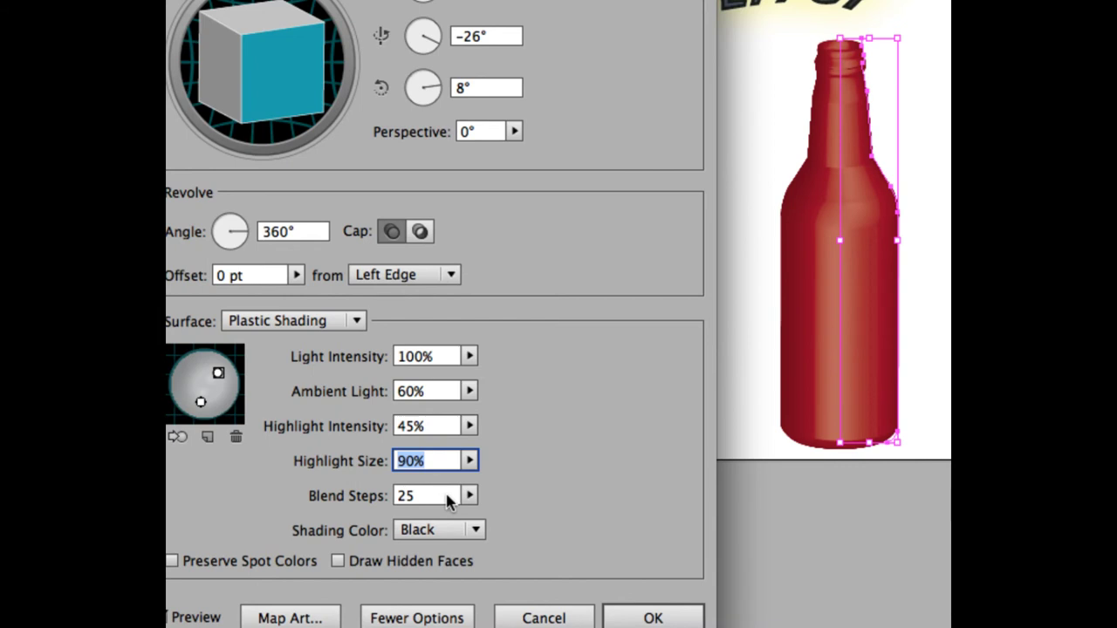
Step: Set the blend steps of the bottle's shading to 40, trying 8 first
click(469, 494)
drag(371, 511, 354, 513)
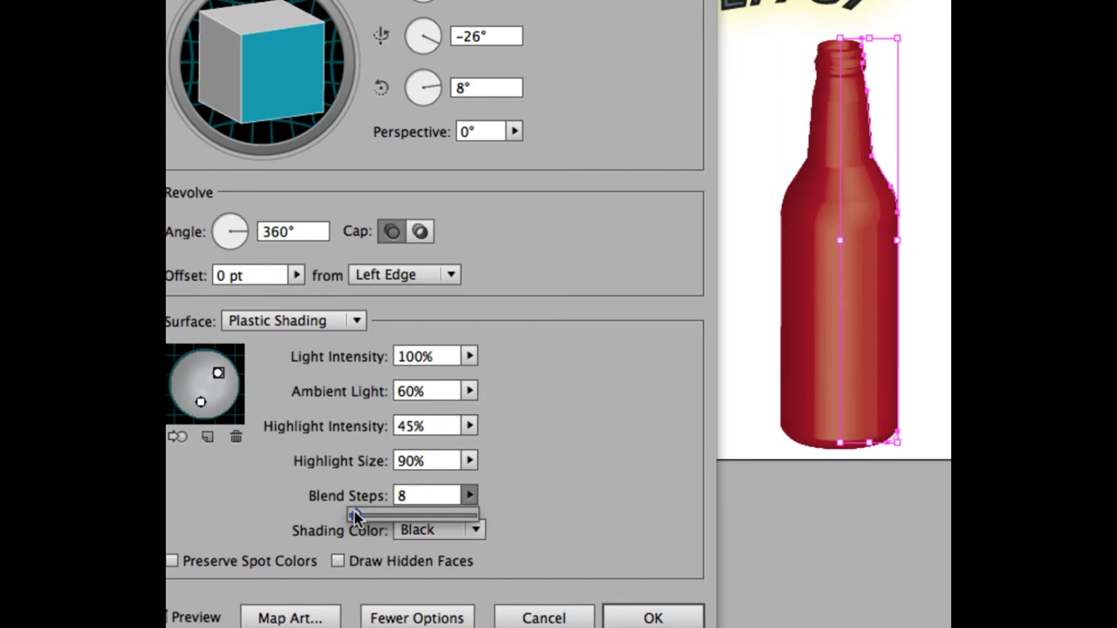
drag(354, 517, 371, 519)
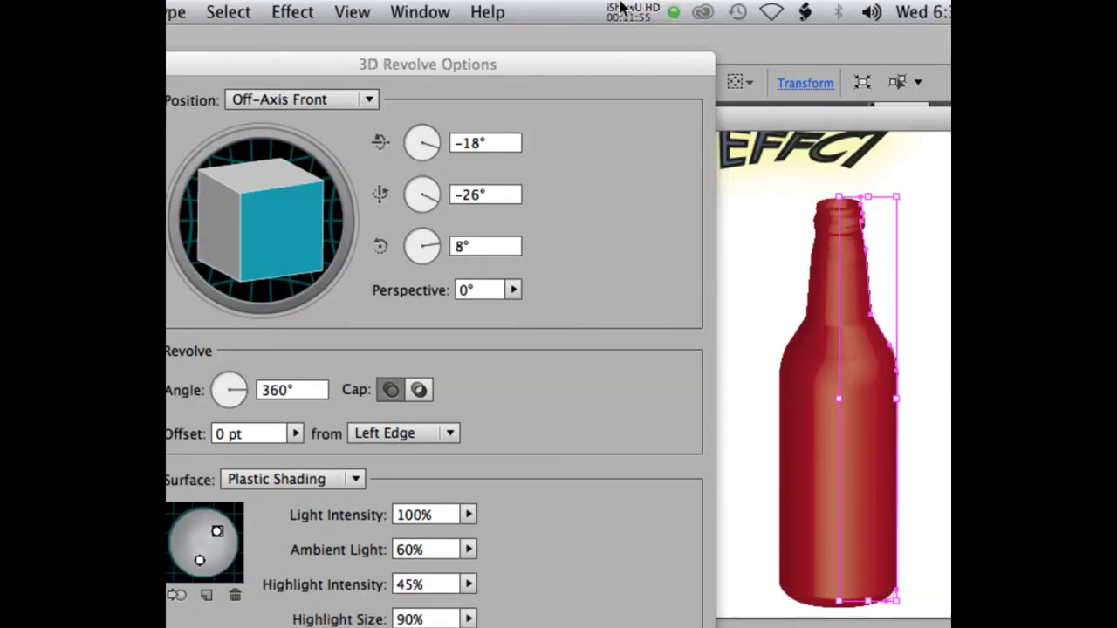
click(633, 12)
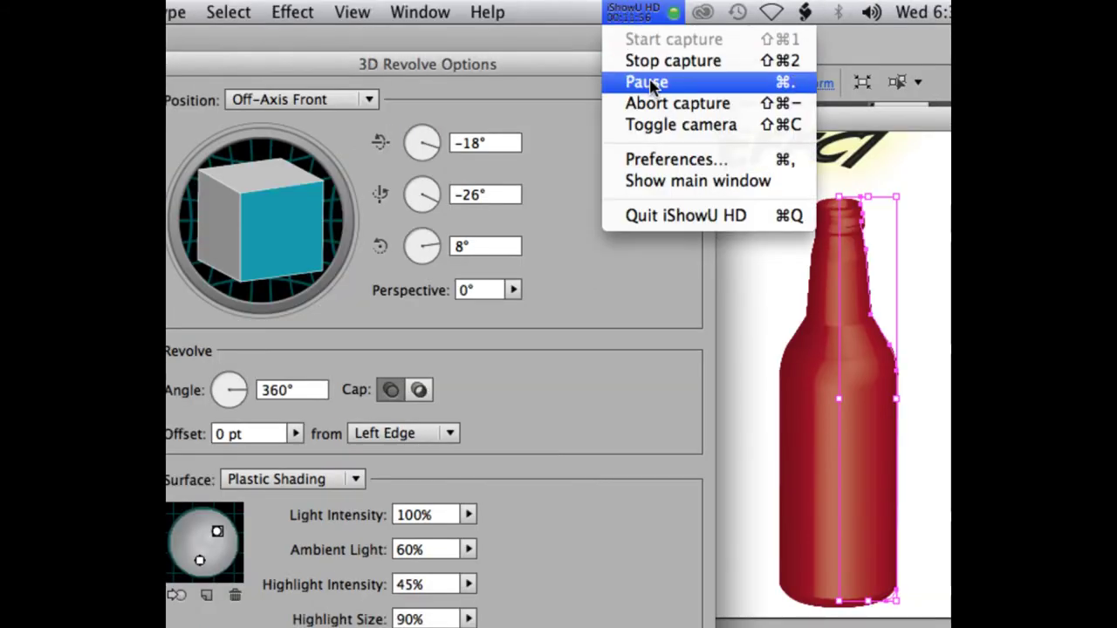
click(646, 81)
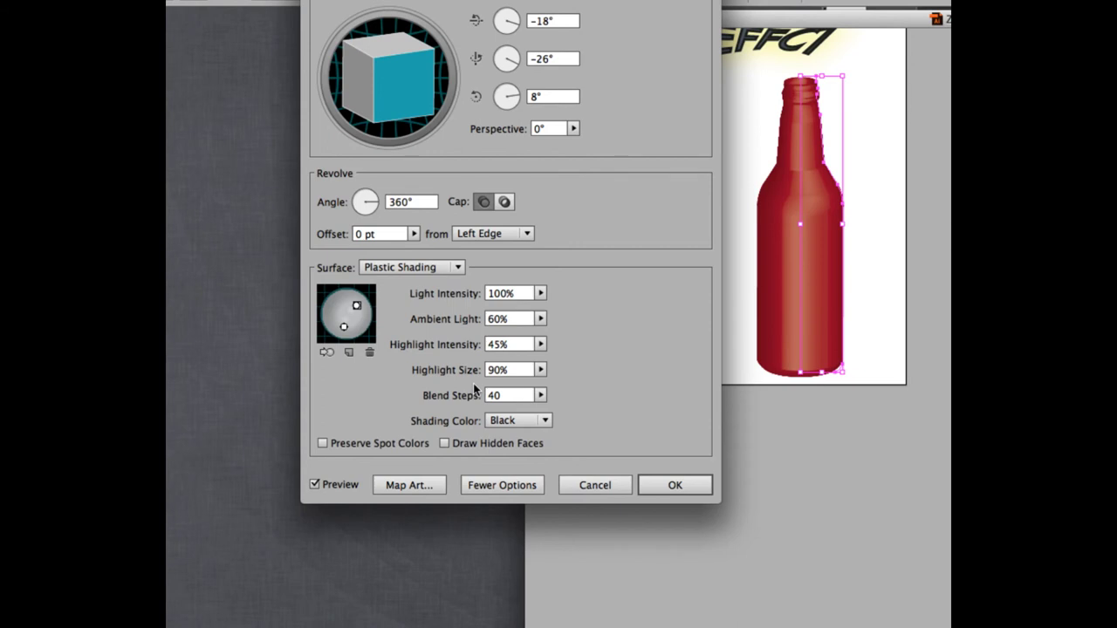
Step: Start mapping art onto the revolved bottle with Map Art and move the dialog clear of the bottle preview
click(422, 485)
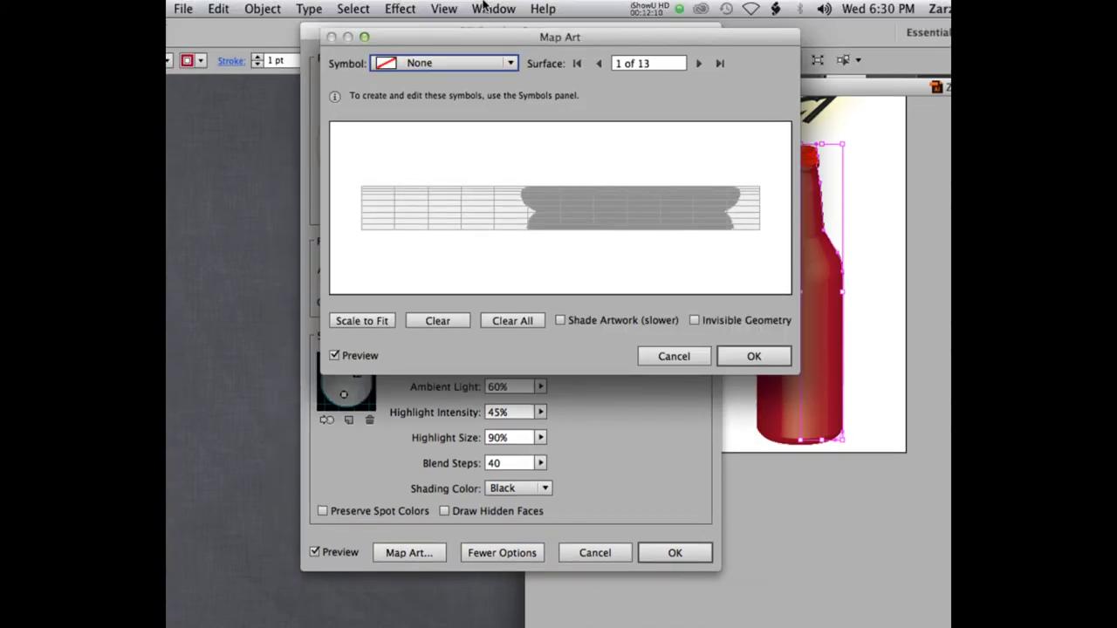
drag(507, 35, 504, 45)
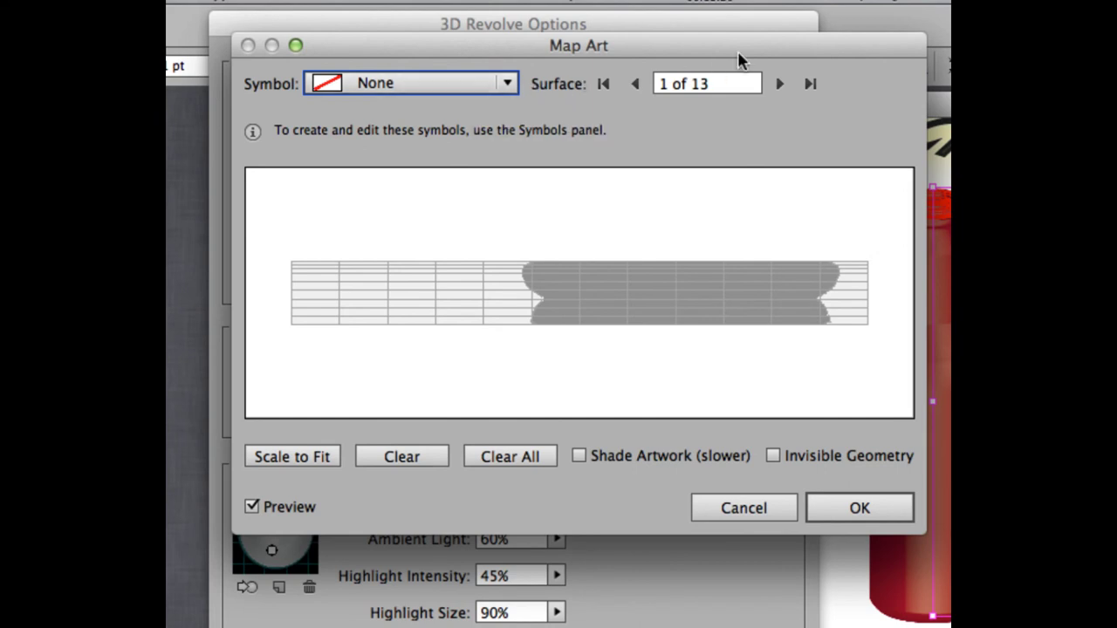
drag(750, 55, 697, 53)
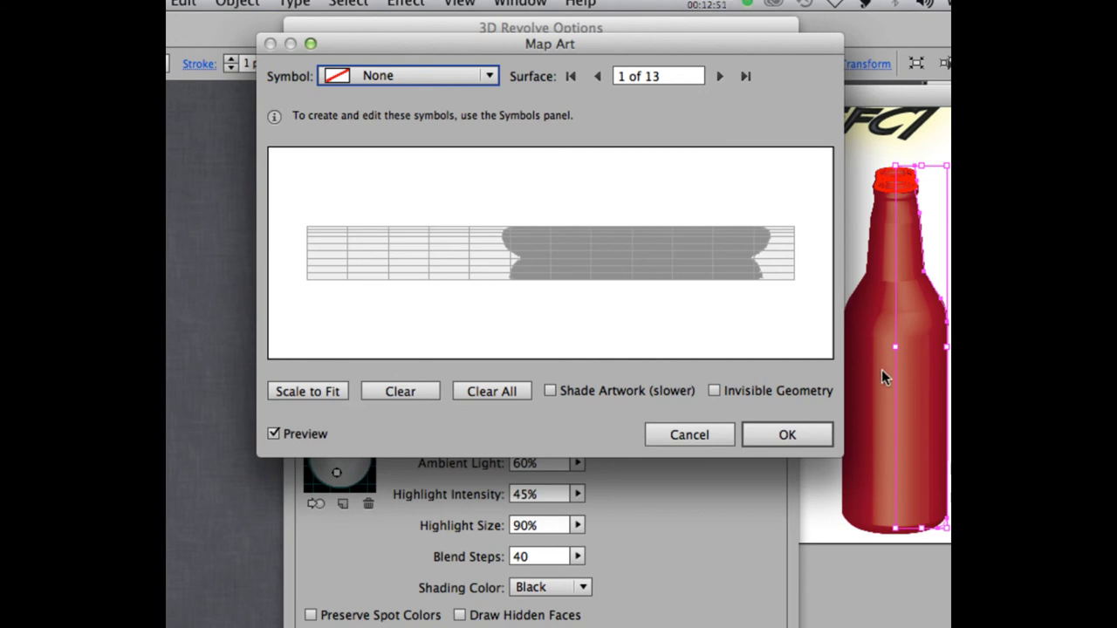
Step: Go to surface 5 of 13, the bottle's cylindrical body, and map the "label" symbol onto it
click(718, 78)
click(718, 76)
click(718, 77)
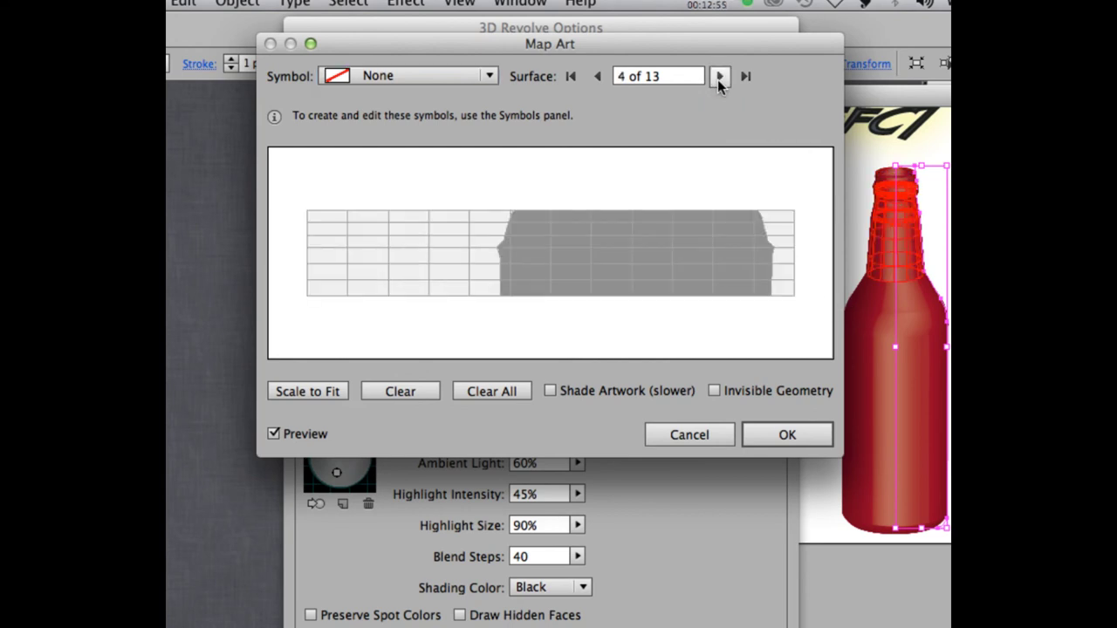
click(718, 77)
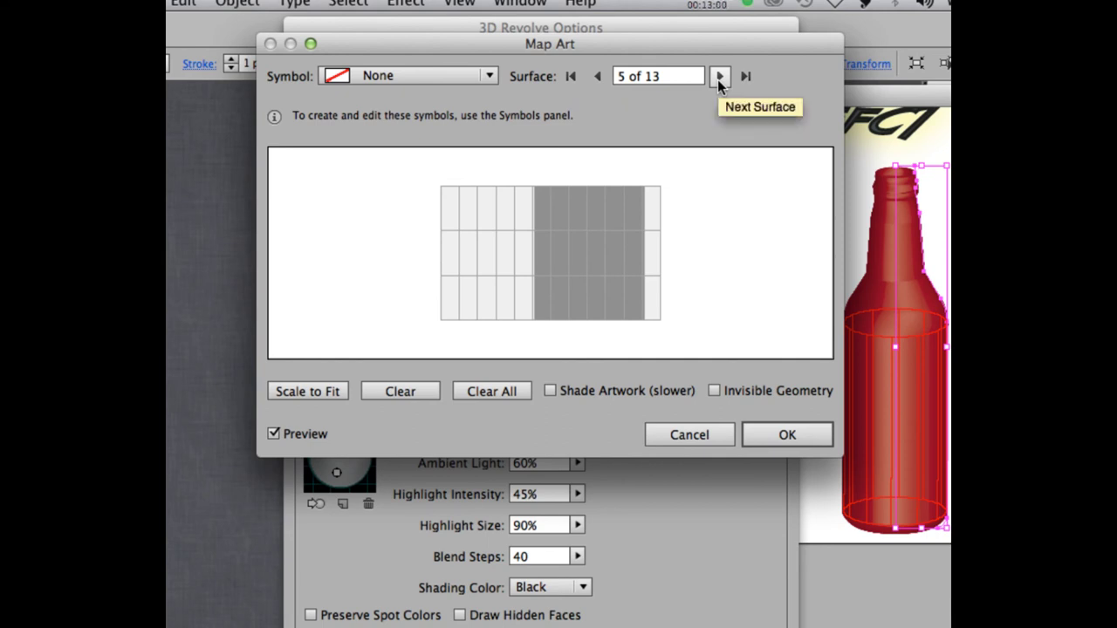
click(424, 77)
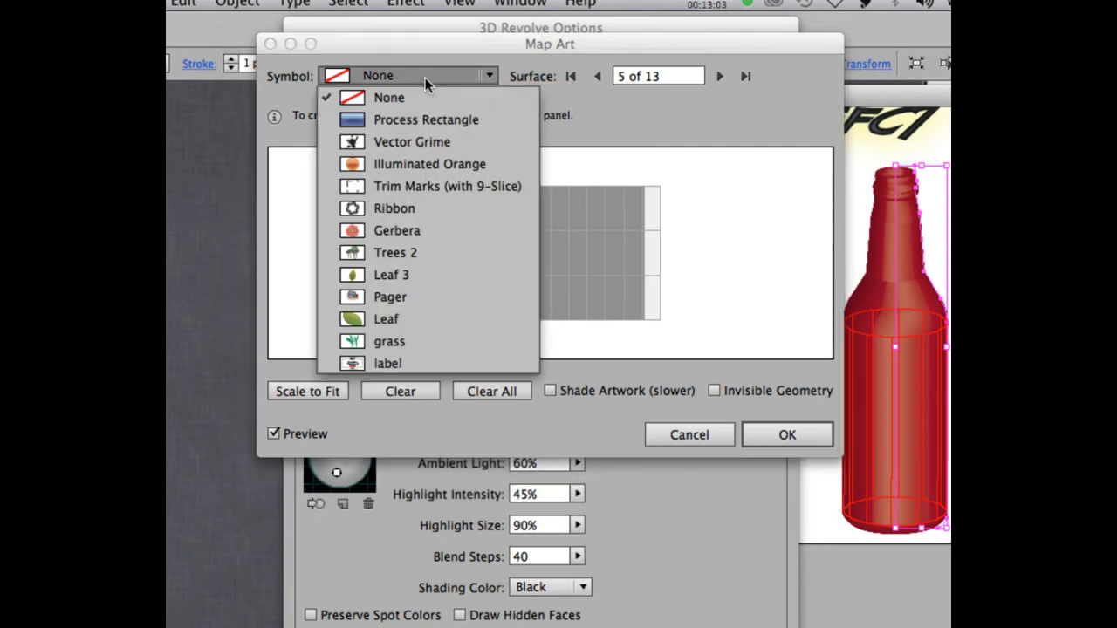
key(Escape)
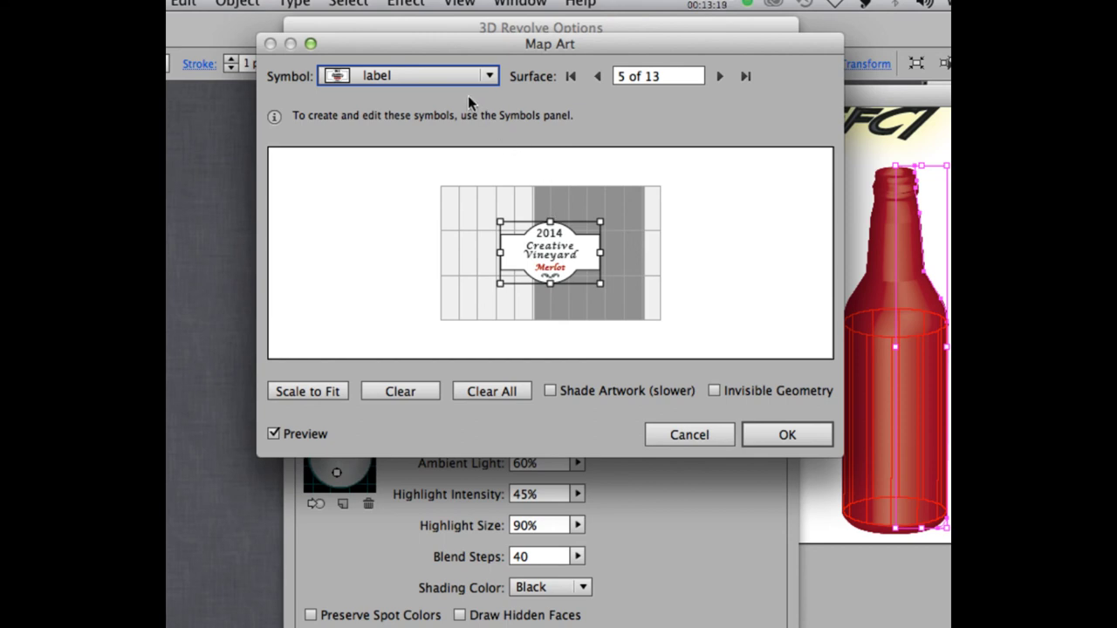
Step: Remove the label art from surface 5 by setting its symbol to None
click(455, 76)
key(Escape)
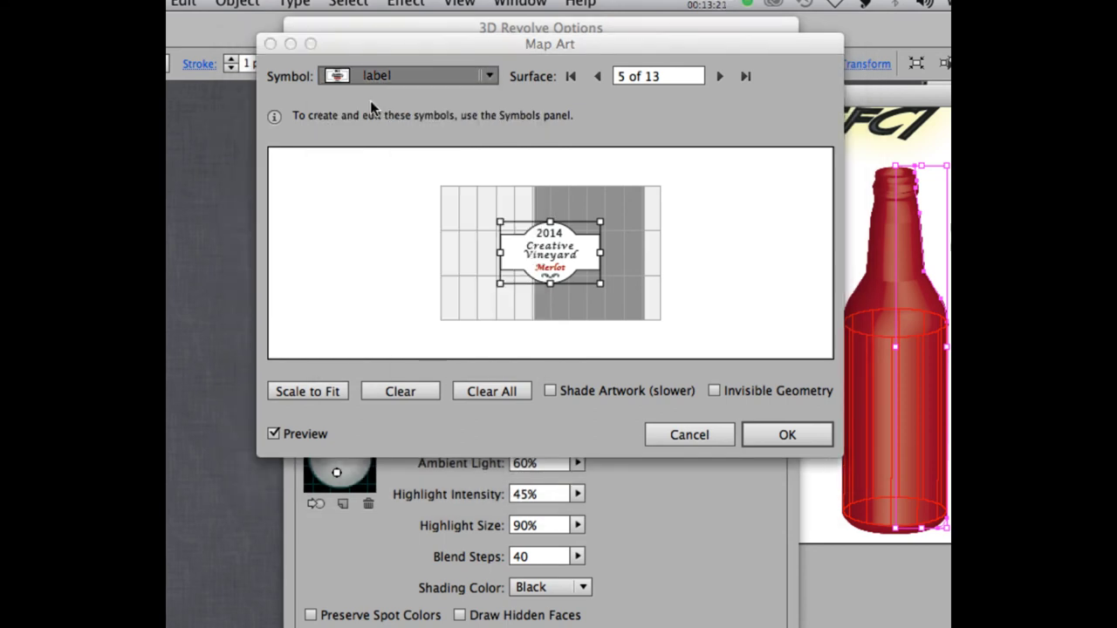
key(Up)
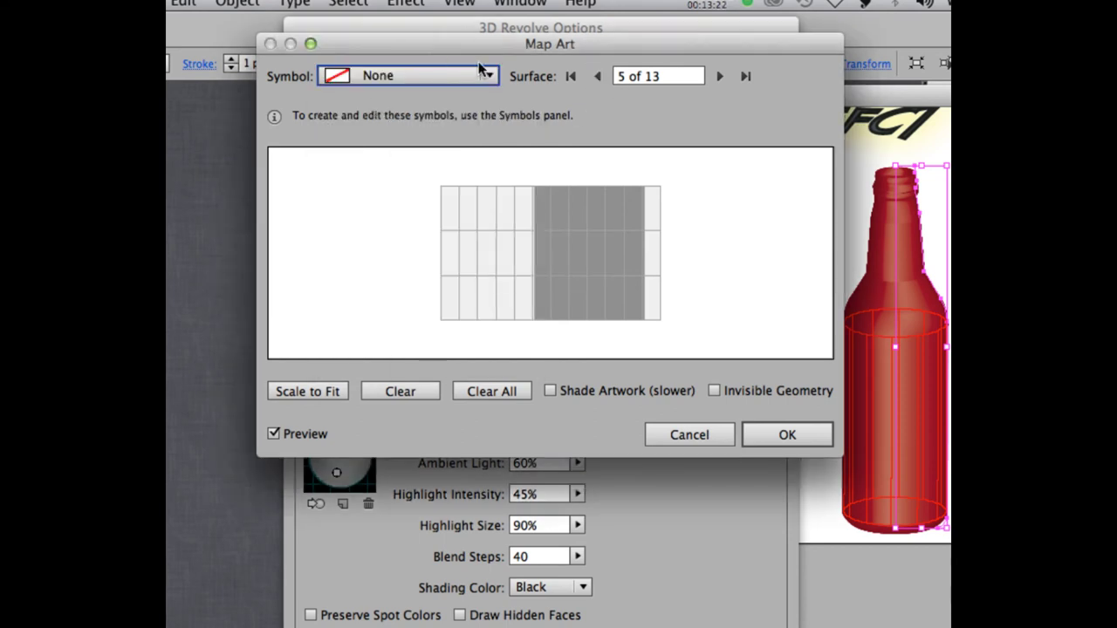
Step: Go forward to surface 10 of 13, the other cylindrical body surface of the bottle
click(720, 76)
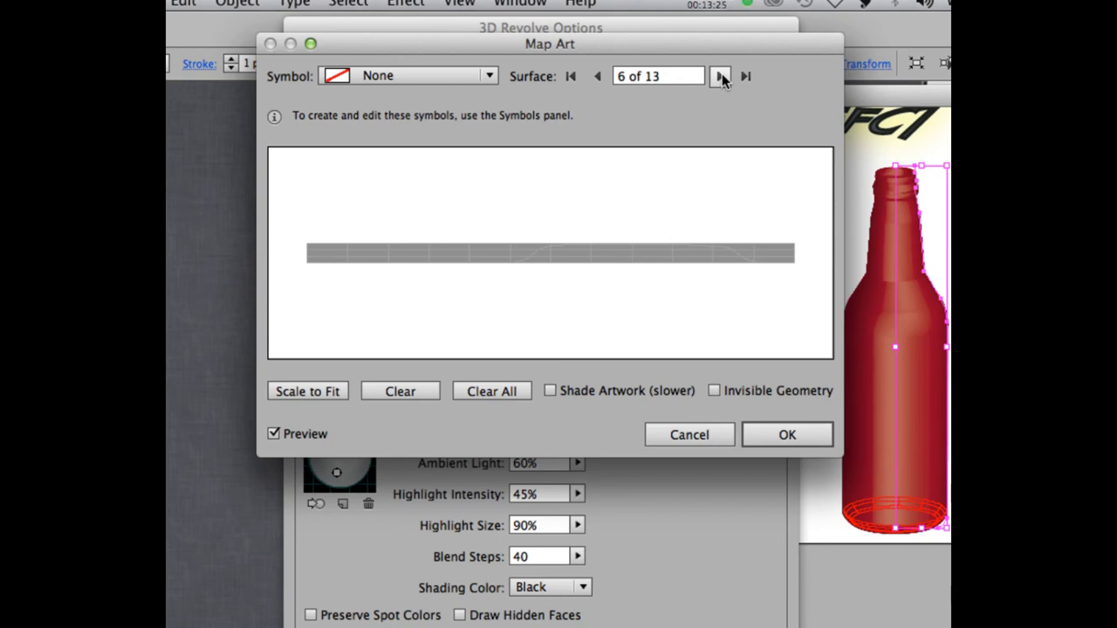
click(720, 76)
click(721, 76)
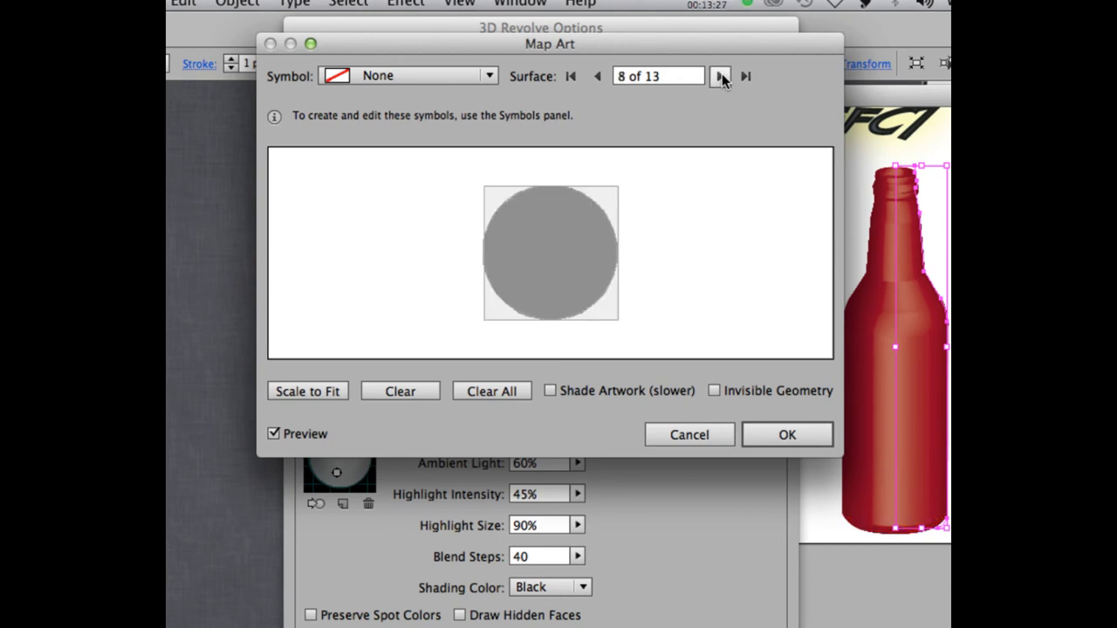
click(721, 76)
click(721, 76)
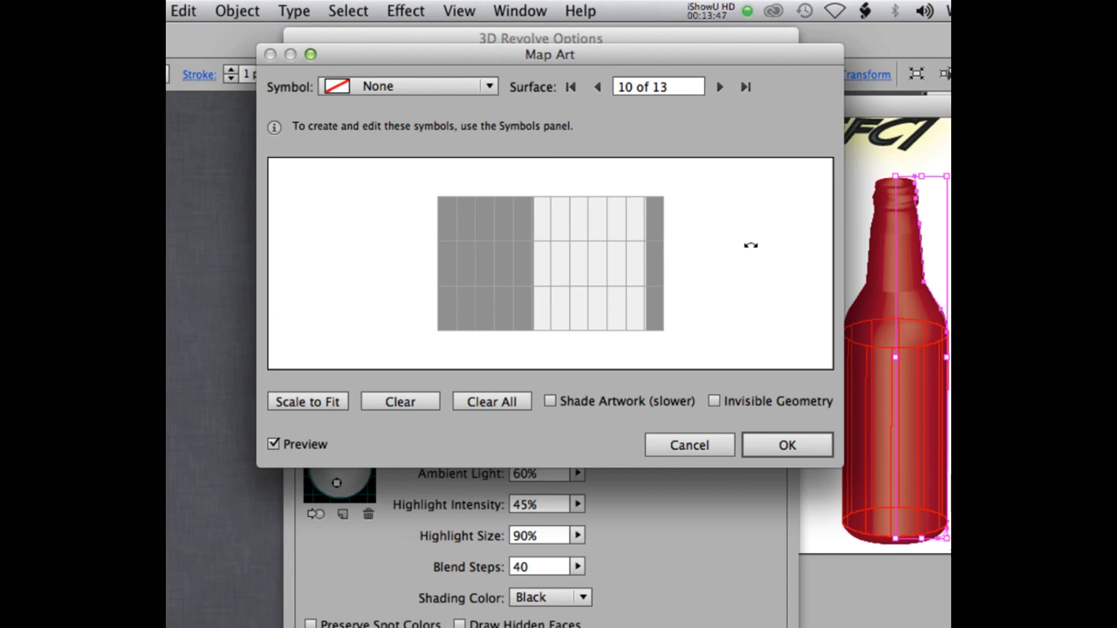
click(724, 8)
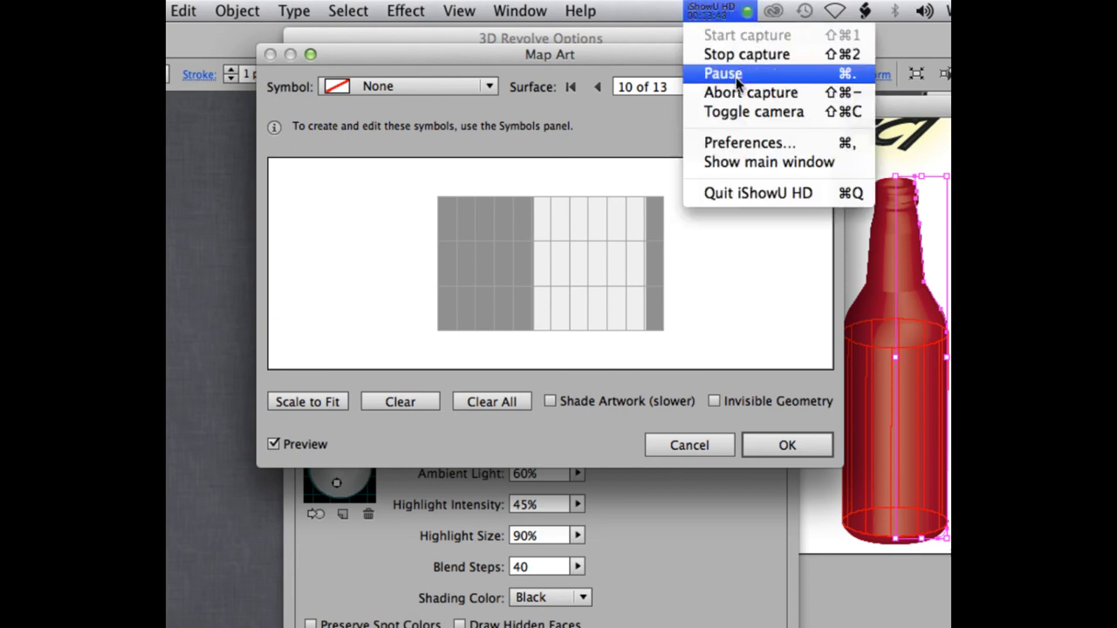
click(736, 73)
Step: Map the "label" symbol onto surface 10 and position it within the upper part of the light, visible area
click(416, 86)
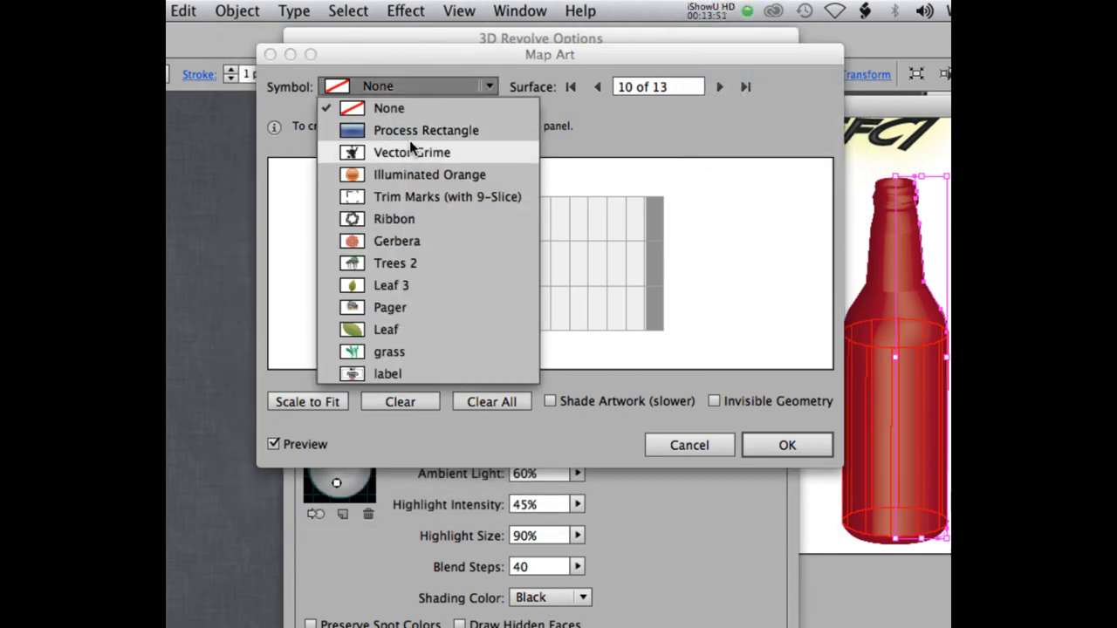
click(384, 387)
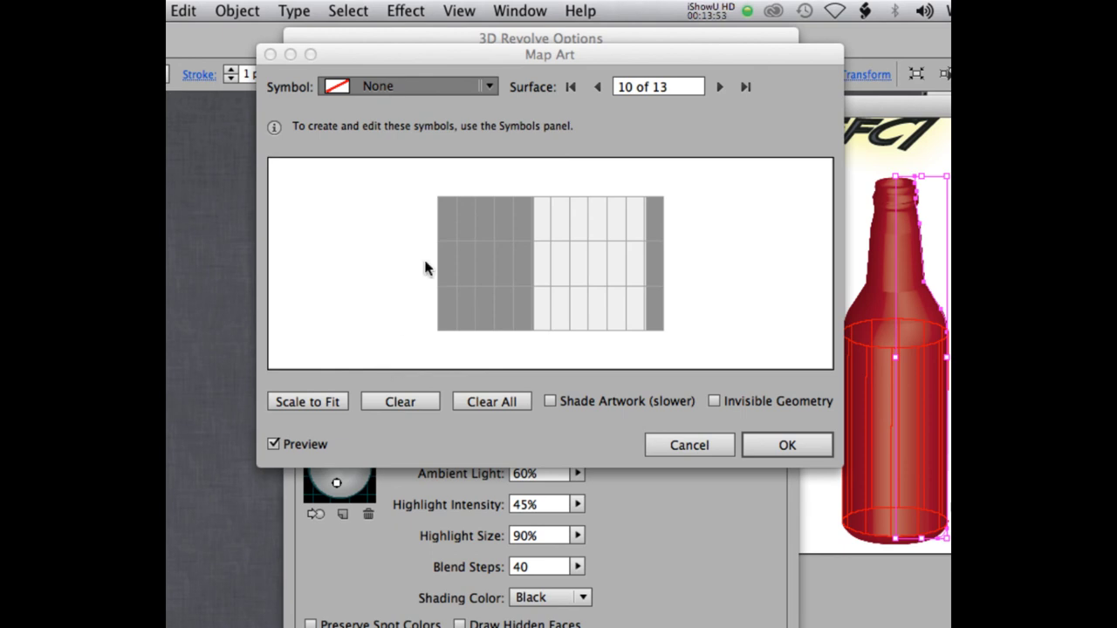
key(Down)
drag(576, 253, 593, 225)
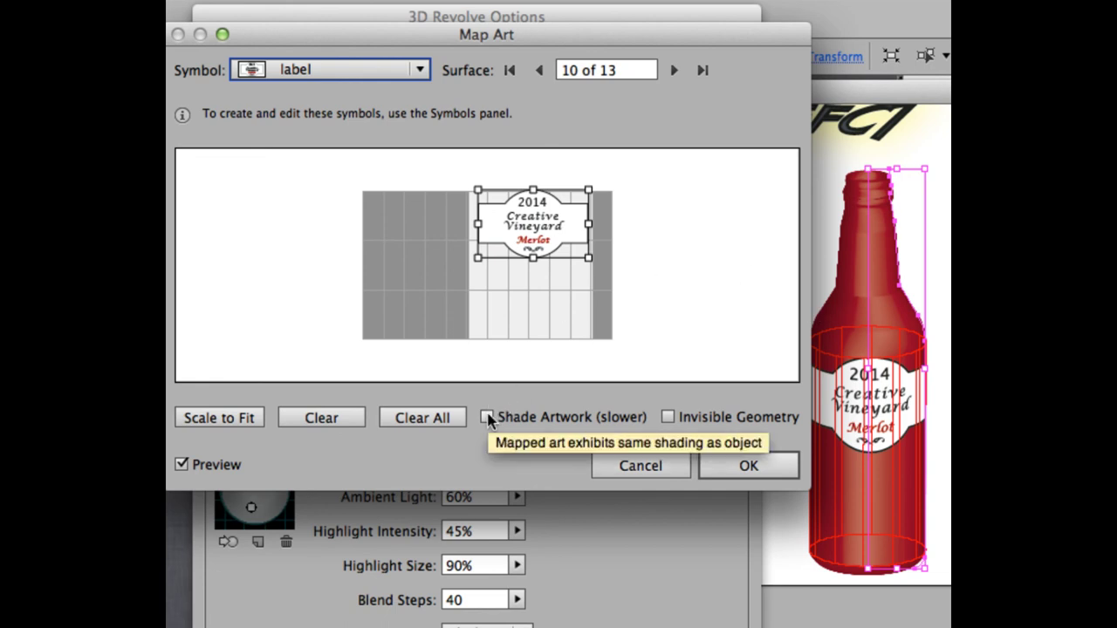
Step: Shade the mapped artwork like the bottle and accept the Map Art settings
click(487, 418)
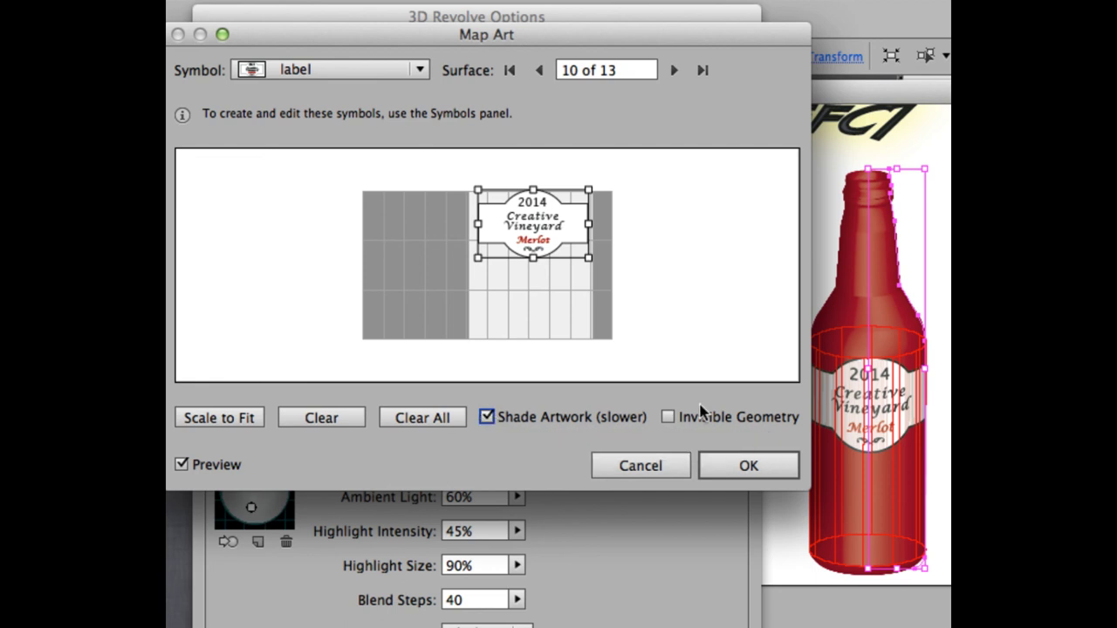
click(748, 465)
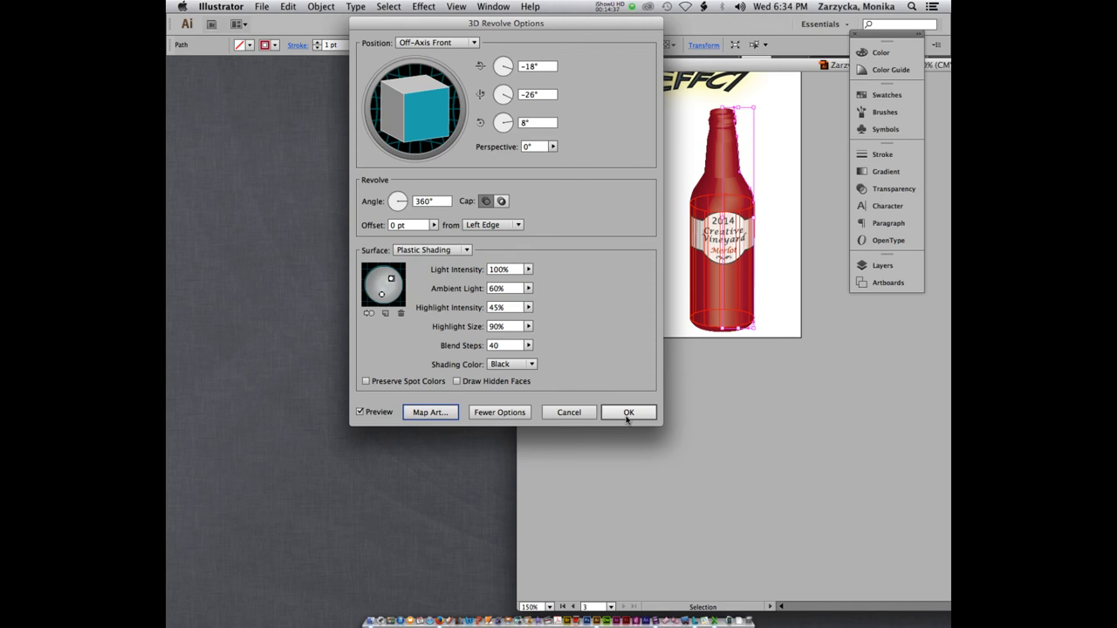
click(607, 7)
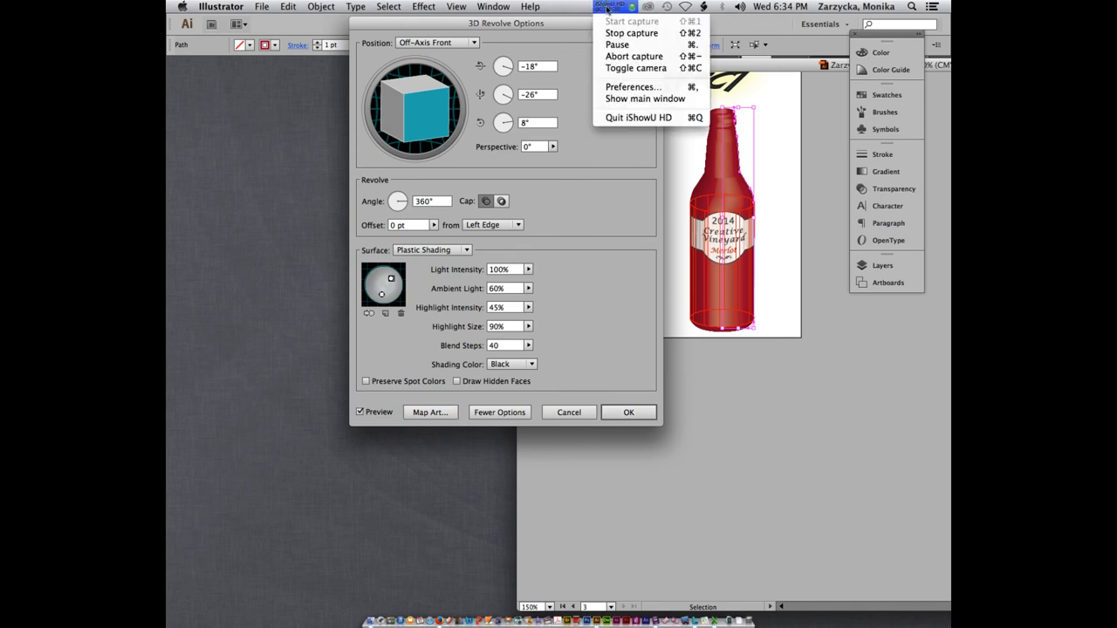
click(641, 44)
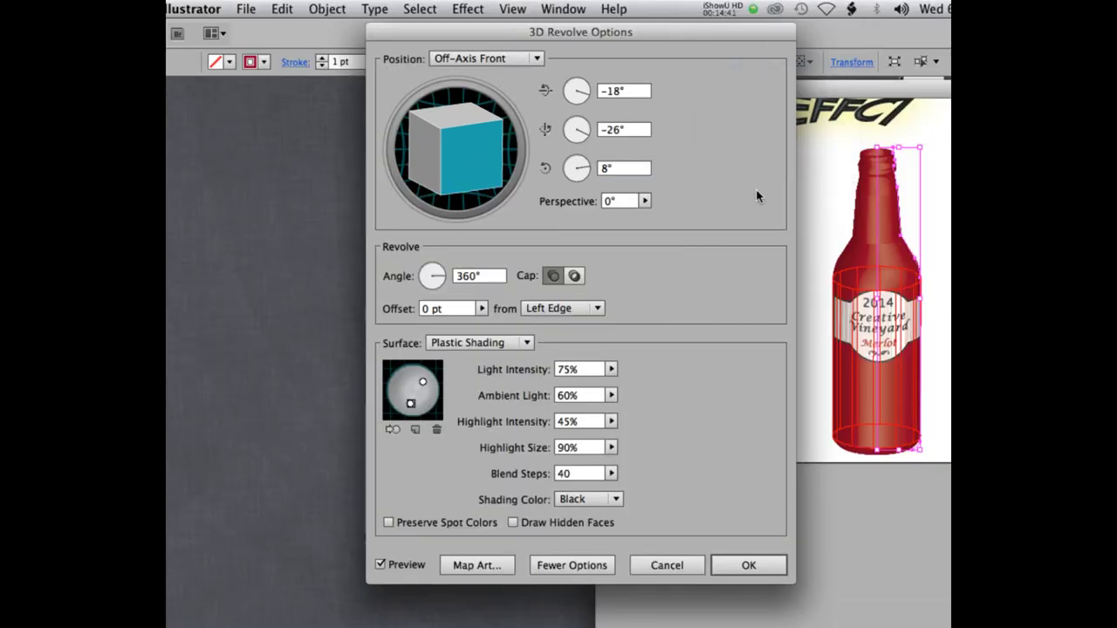
Step: Apply the 3D Revolve settings to the labelled bottle
click(764, 566)
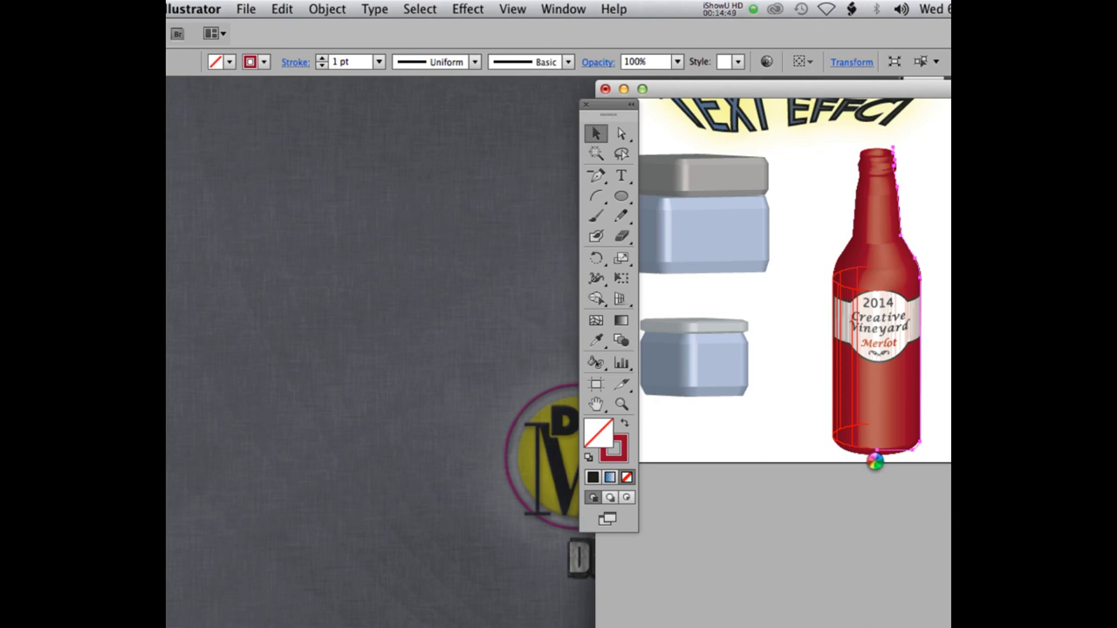
click(564, 10)
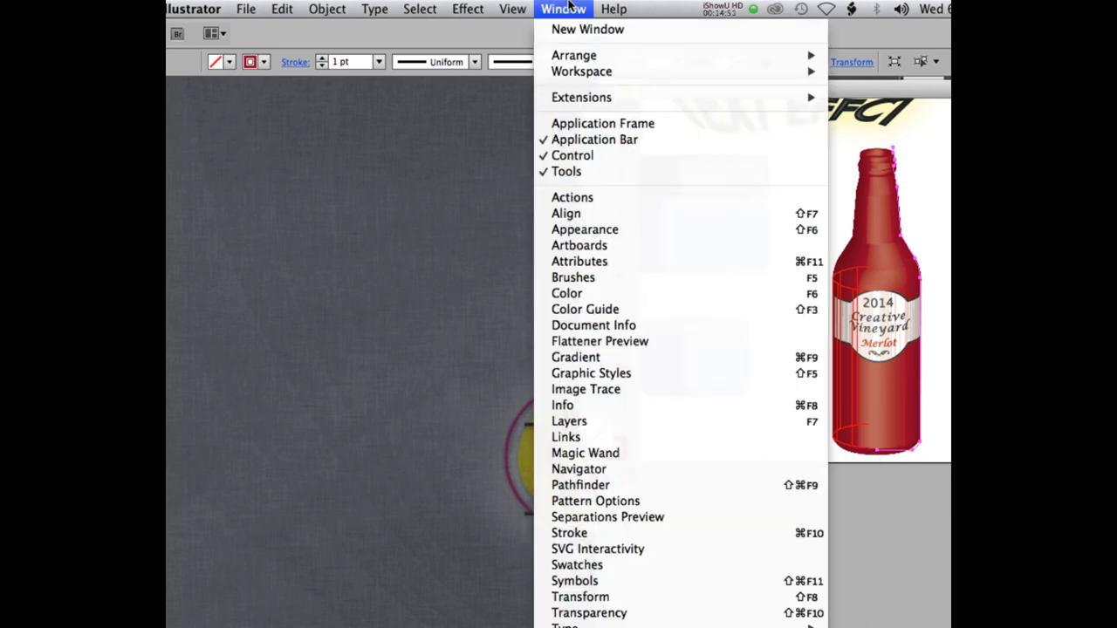
click(724, 9)
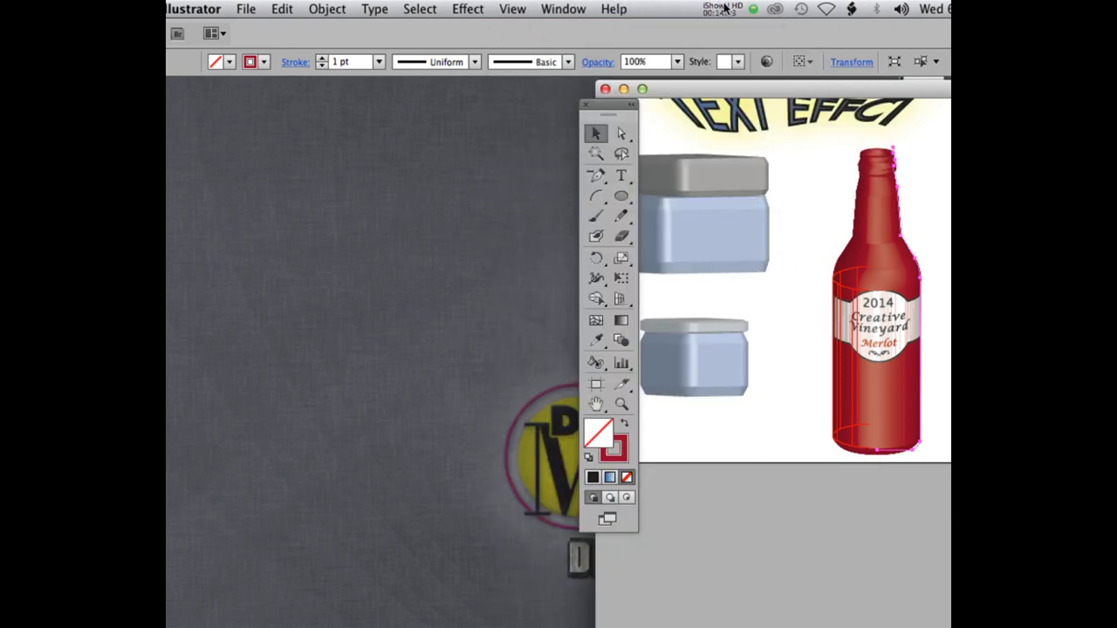